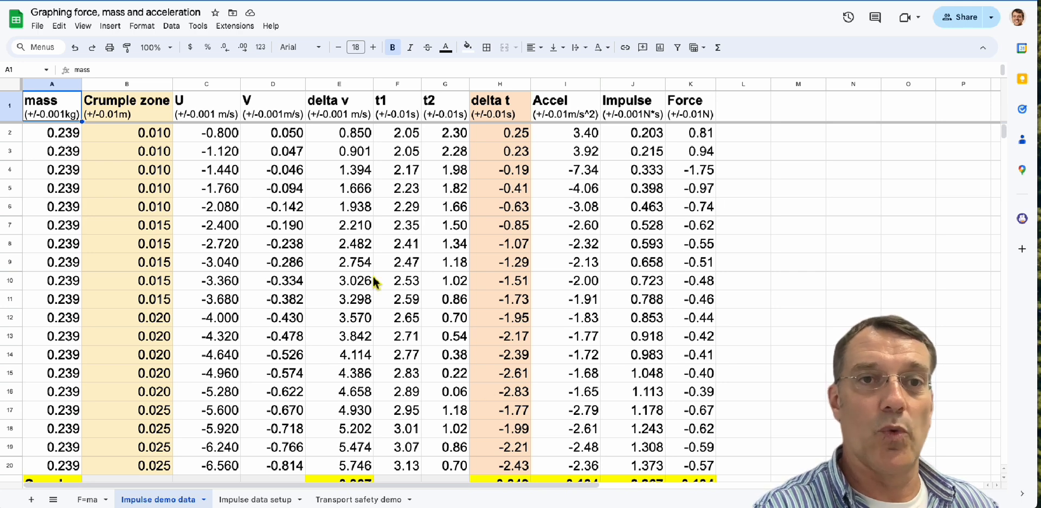
Open the Impulse data setup sheet and review its trial number column down to the Correlations row
click(255, 500)
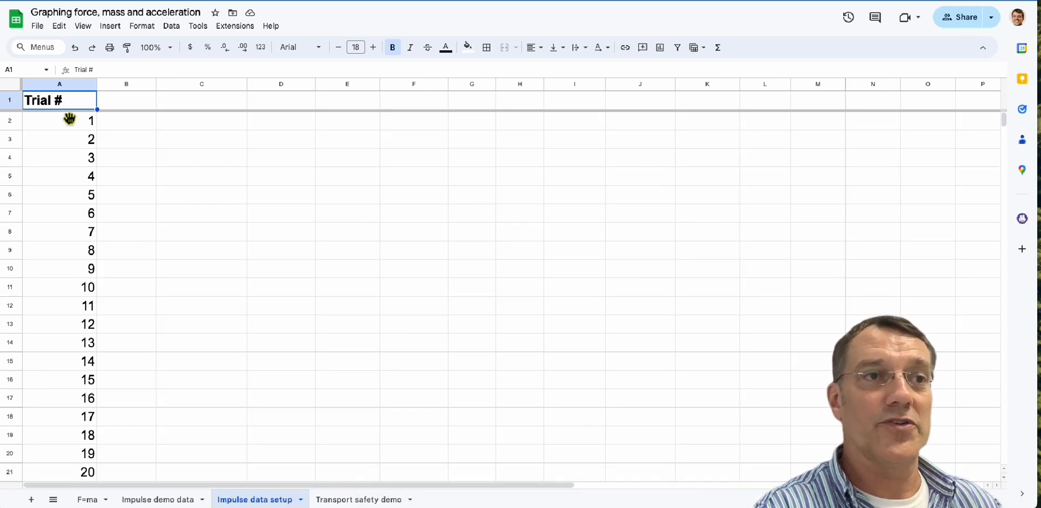
scroll(63, 401, down, 5)
scroll(63, 398, up, 5)
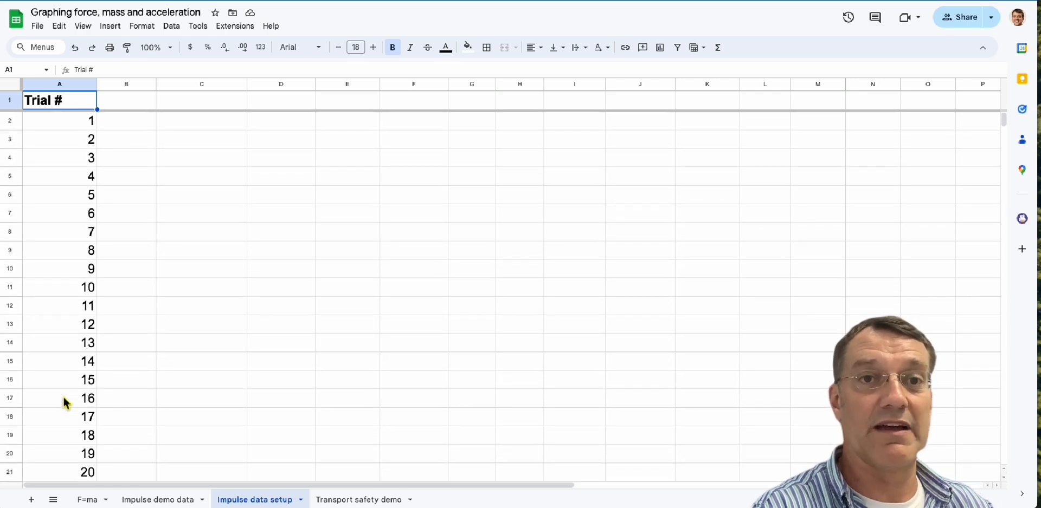
scroll(64, 401, down, 3)
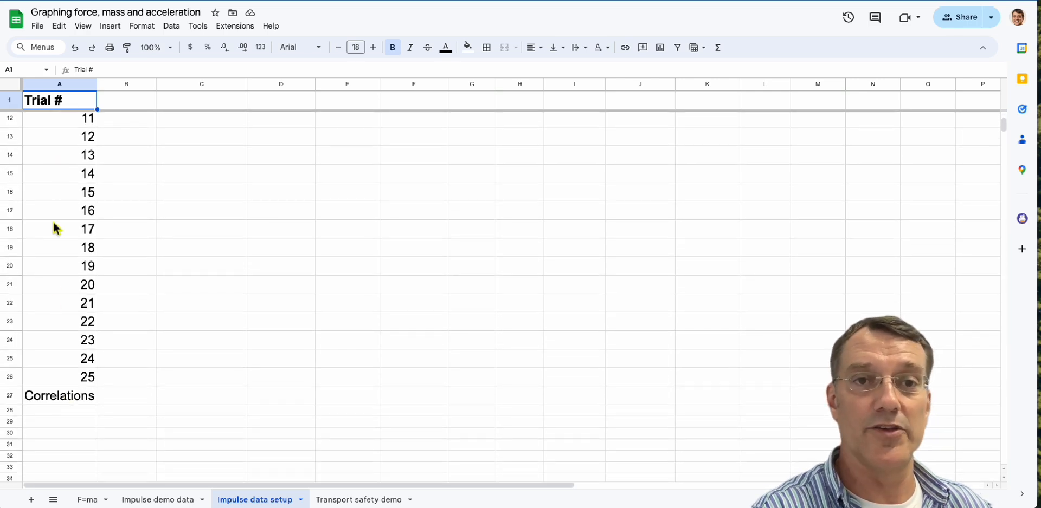
scroll(53, 223, up, 3)
scroll(53, 223, down, 5)
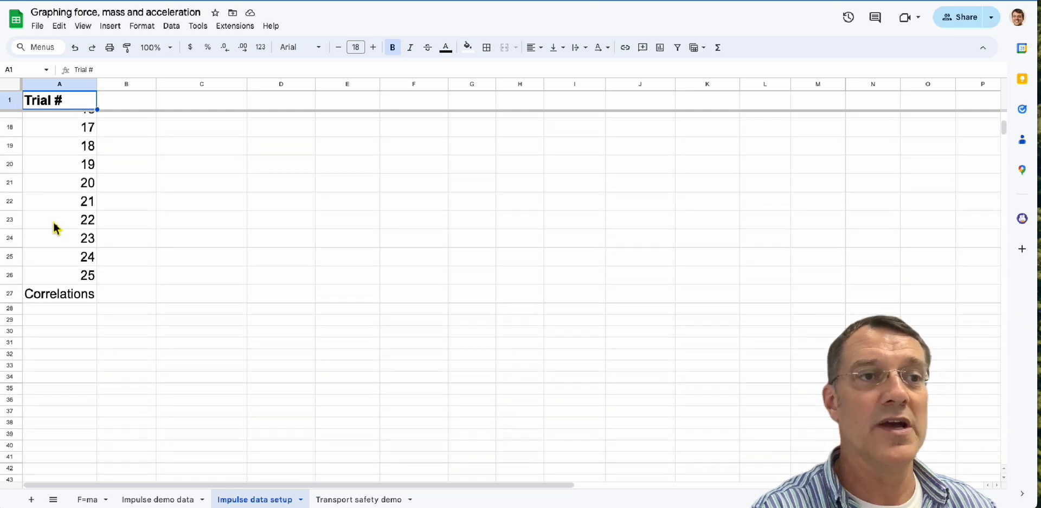
scroll(57, 255, up, 5)
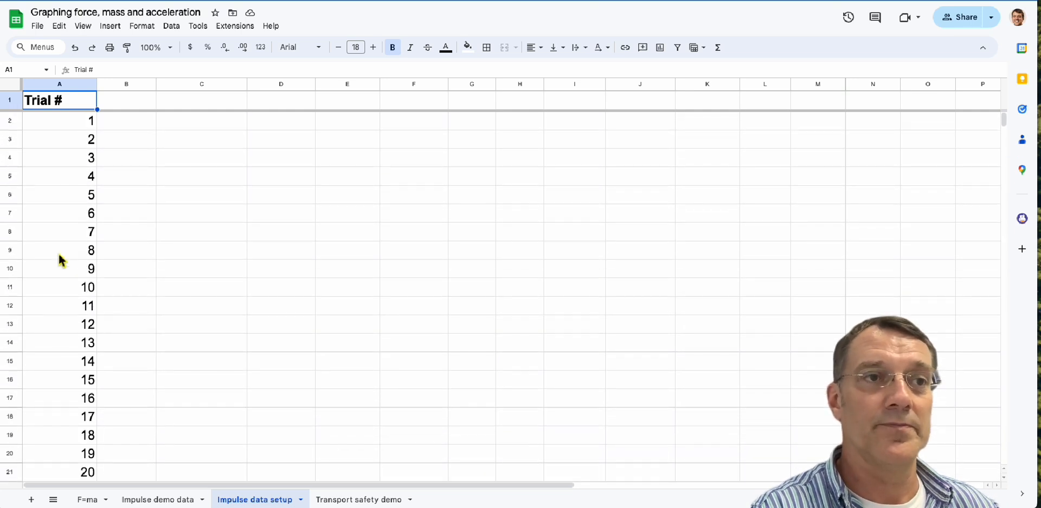
Review the row and column freeze options and check the frozen header row against the trial list
click(89, 32)
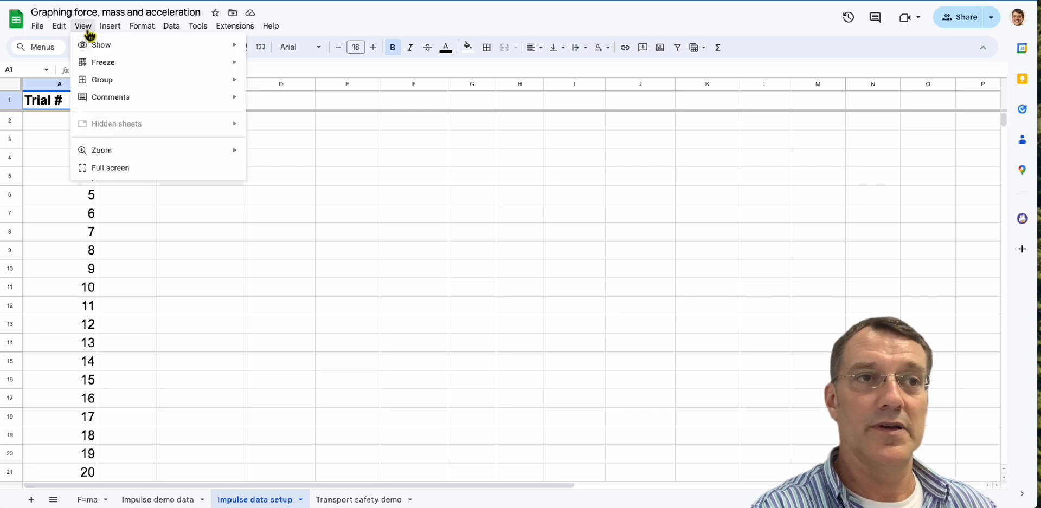
mouse_move(92, 63)
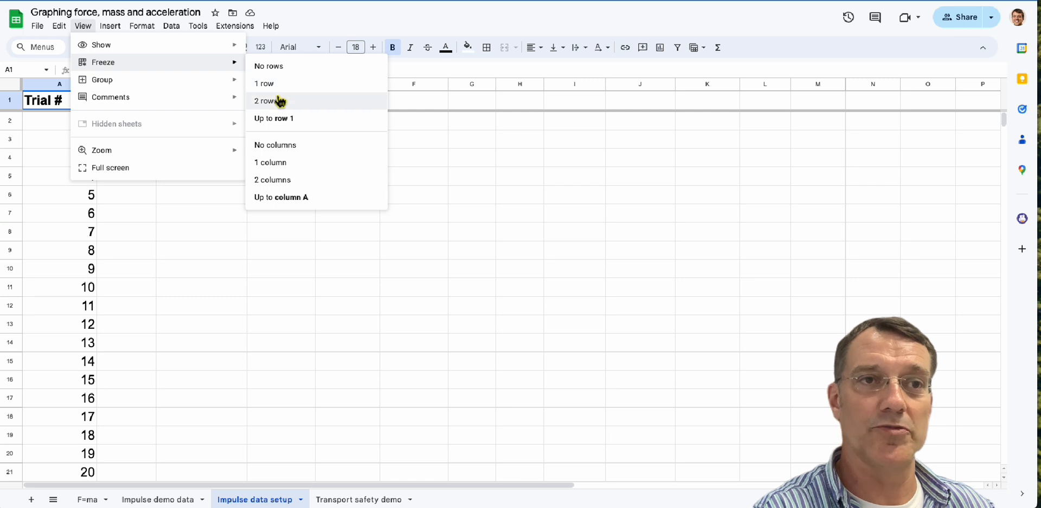
click(43, 162)
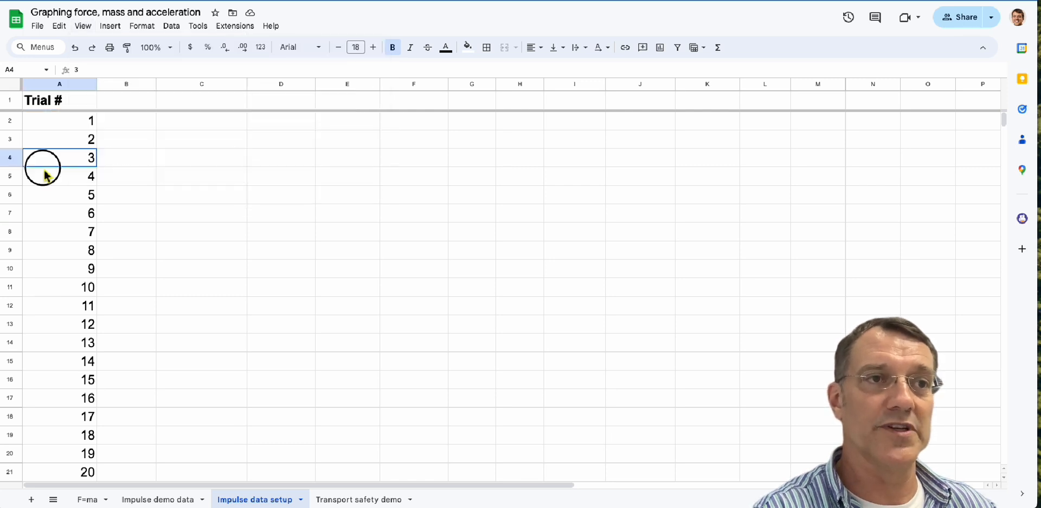
scroll(167, 186, down, 5)
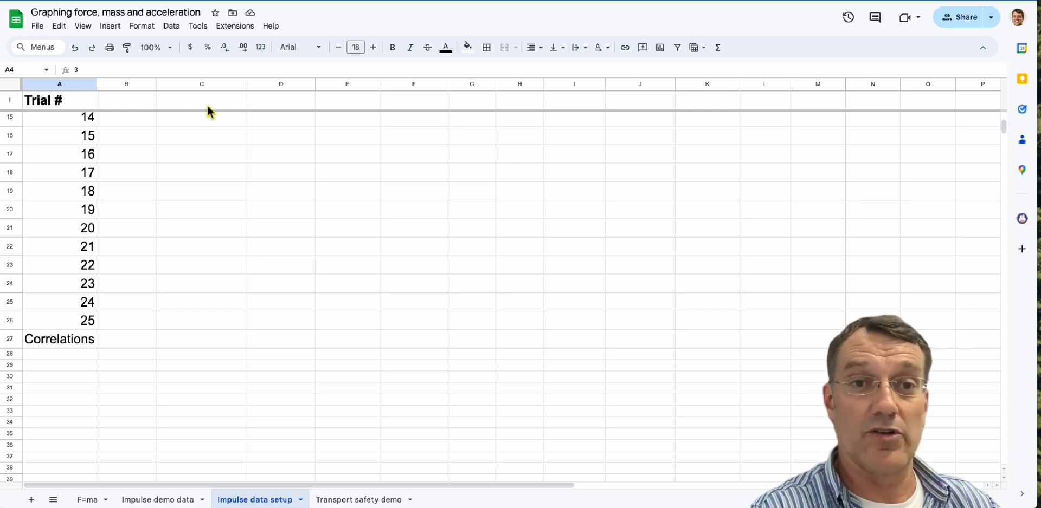
scroll(127, 158, up, 5)
scroll(172, 330, down, 4)
scroll(43, 230, up, 4)
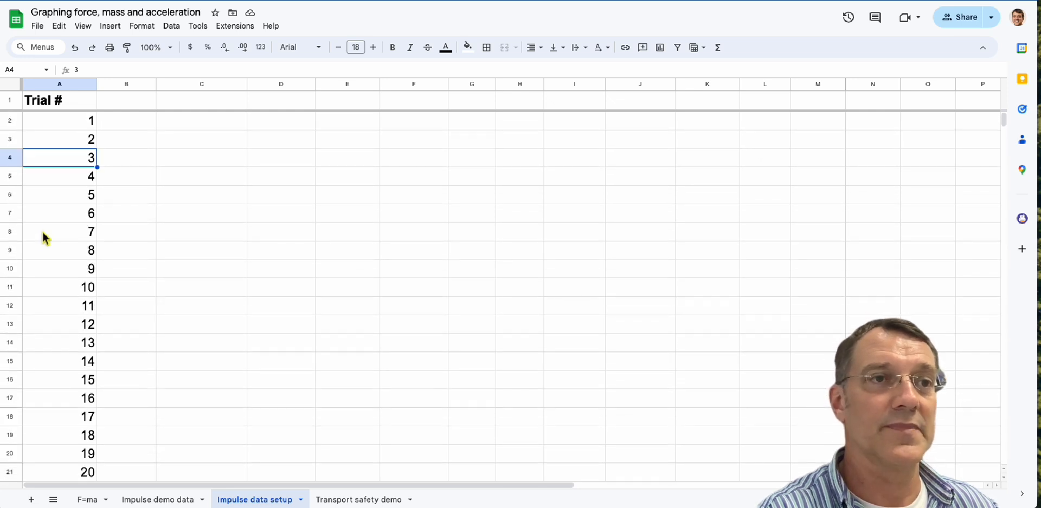
Examine the mass column's header and values in the Impulse demo data sheet as a model for column B
click(117, 106)
click(50, 106)
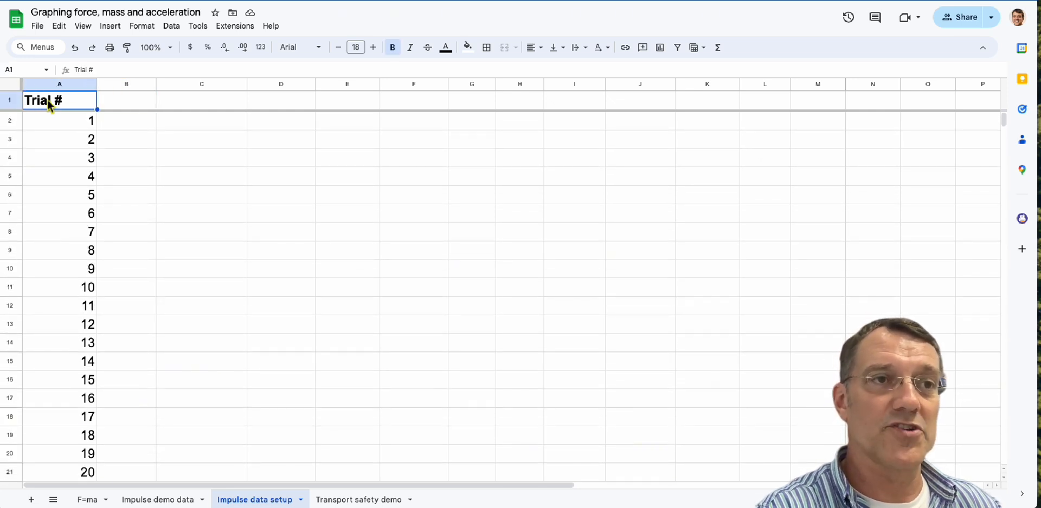
click(152, 106)
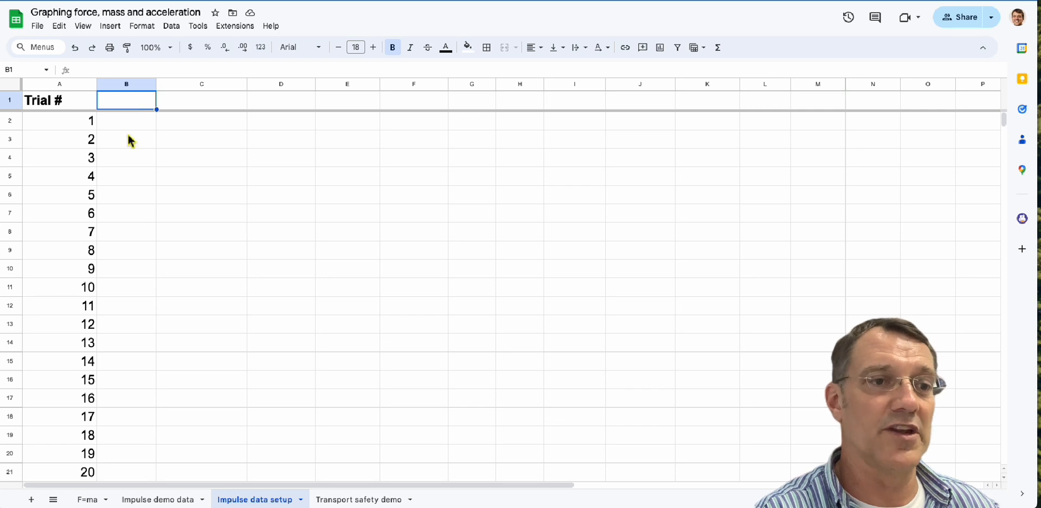
click(146, 502)
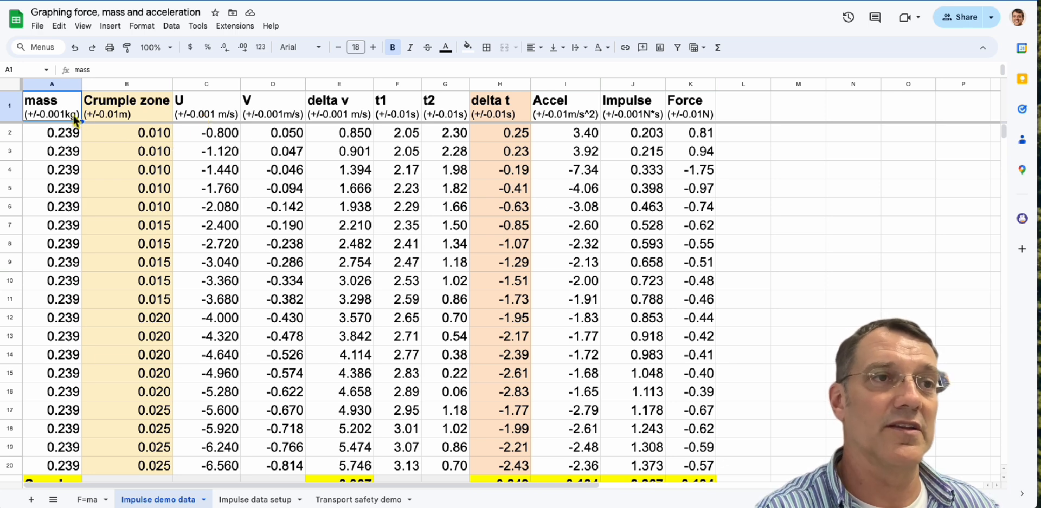
click(63, 151)
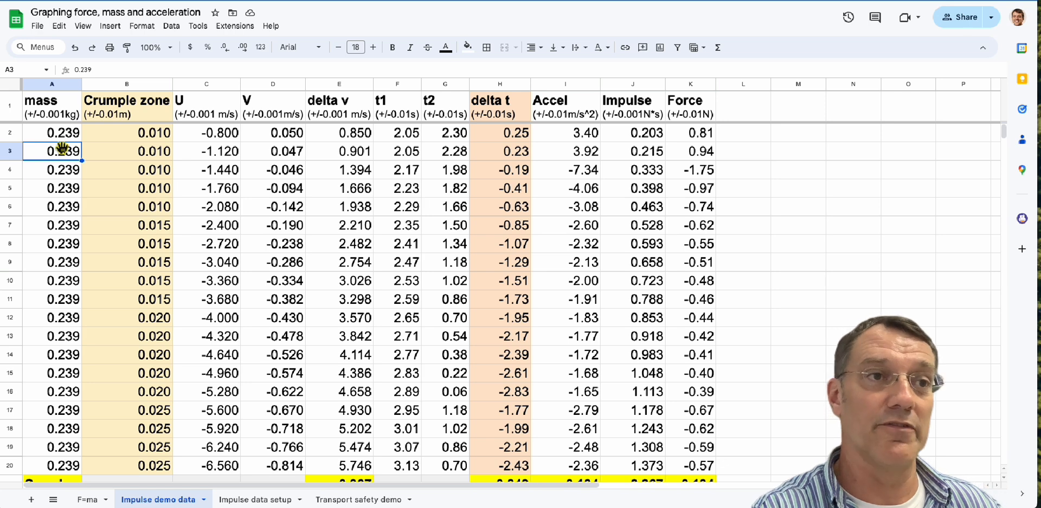
click(67, 114)
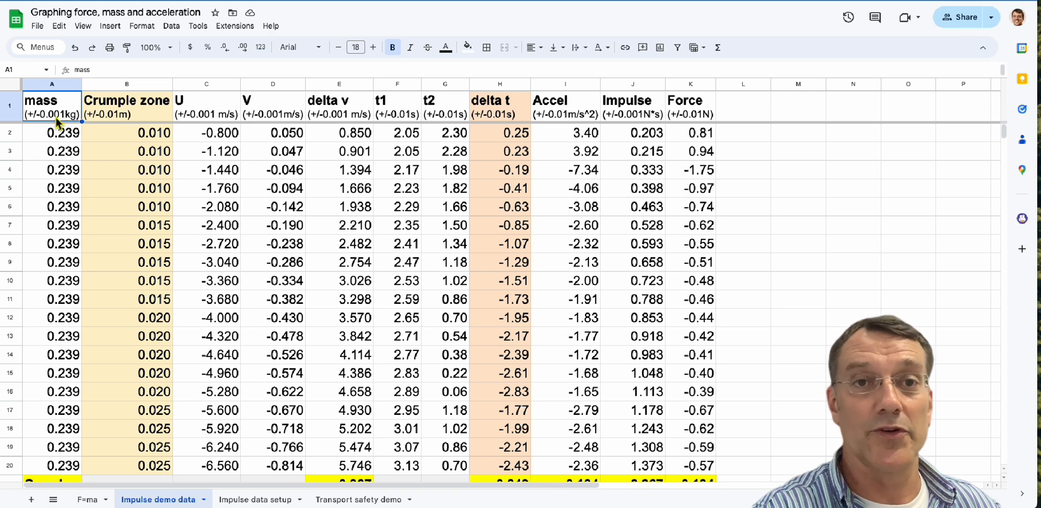
In cell B1 of the Impulse data setup sheet, enter the header "mass" with a second line starting "(+/-"
click(259, 502)
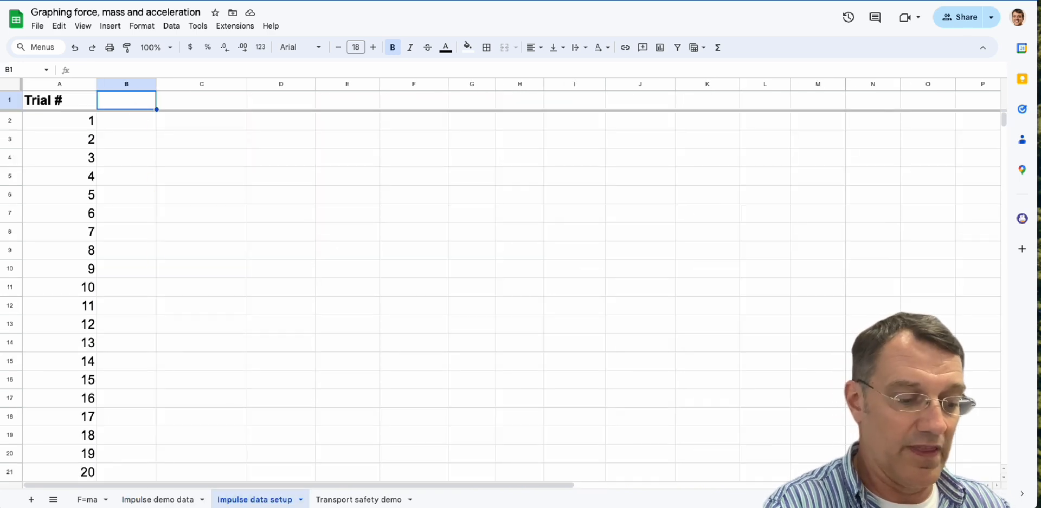
text(mass)
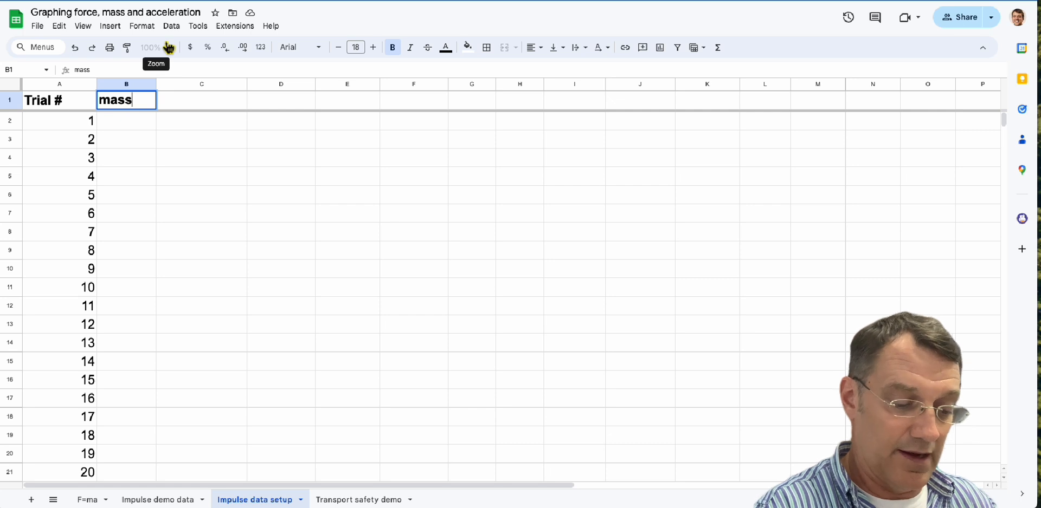
key(super+b)
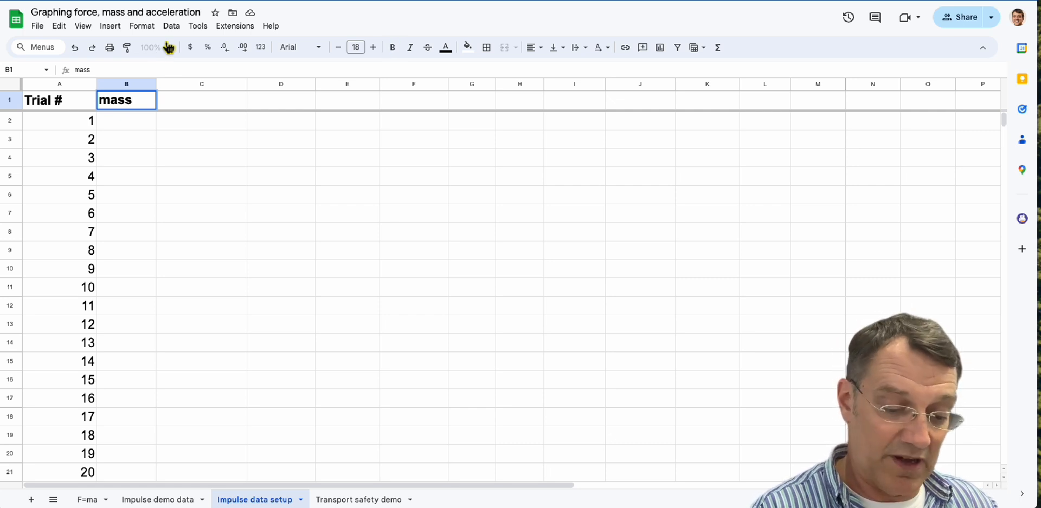
key(alt+Return)
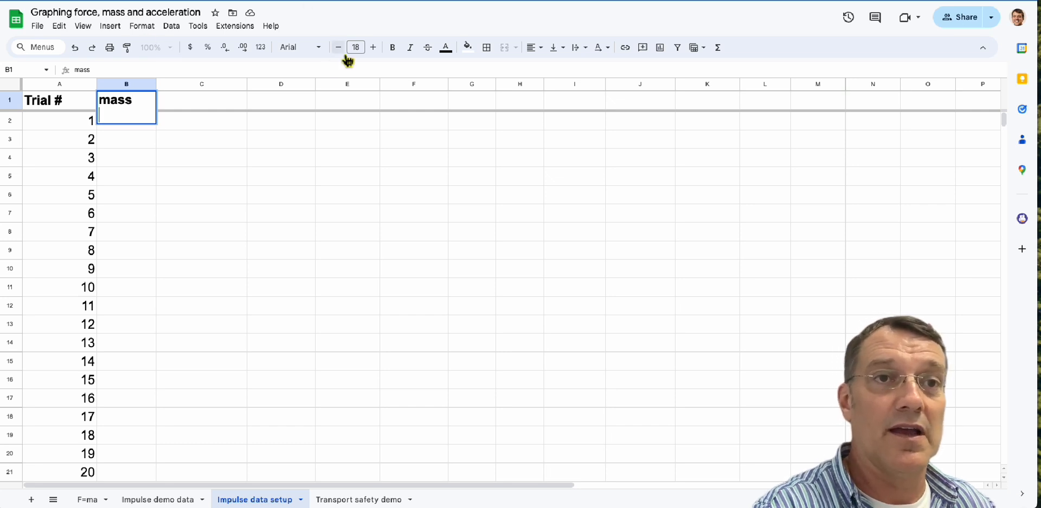
click(357, 47)
click(362, 171)
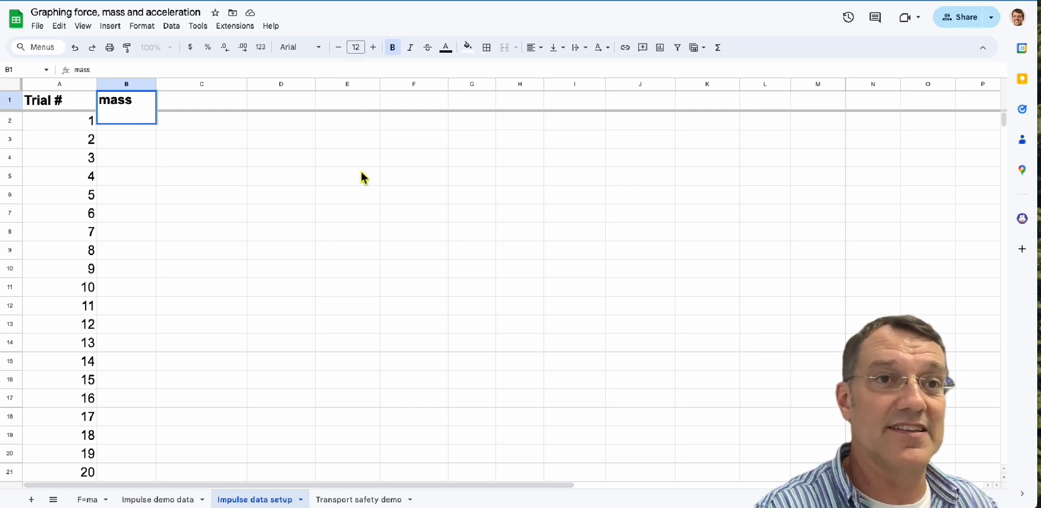
key(alt+Return)
text((+/-)
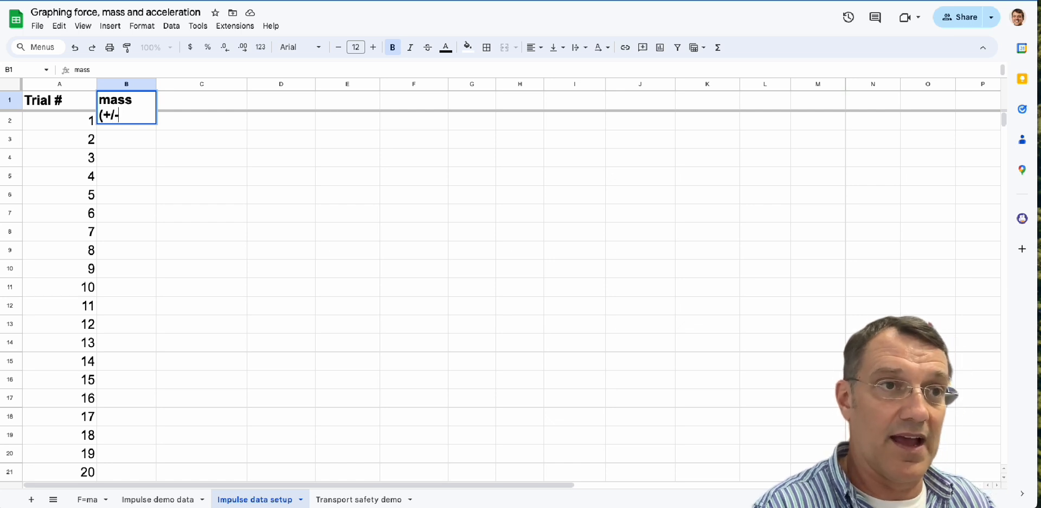
Make the second line of the mass header non-bold at size 12 and complete it as "(+/- 0.001kg)"
drag(95, 116, 153, 118)
key(ctrl+b)
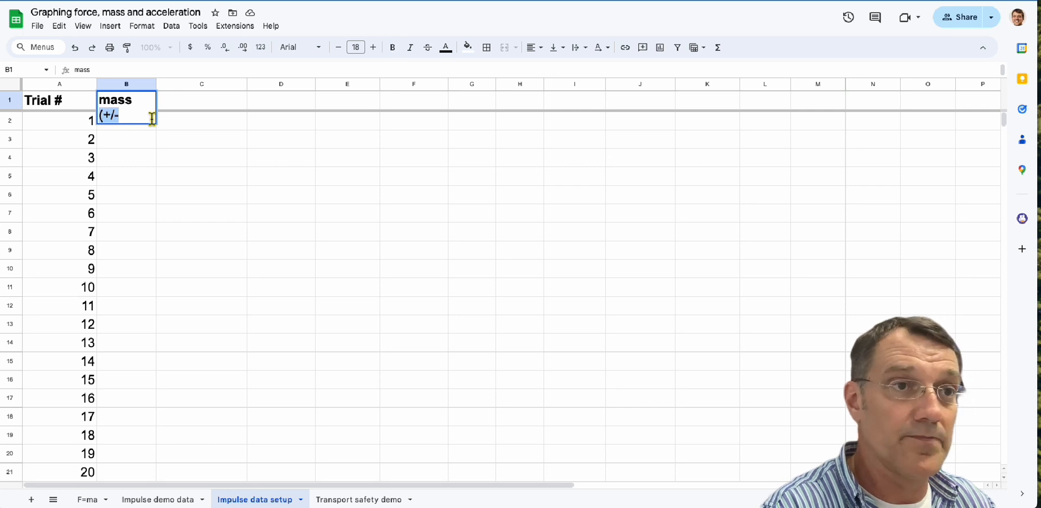
click(355, 47)
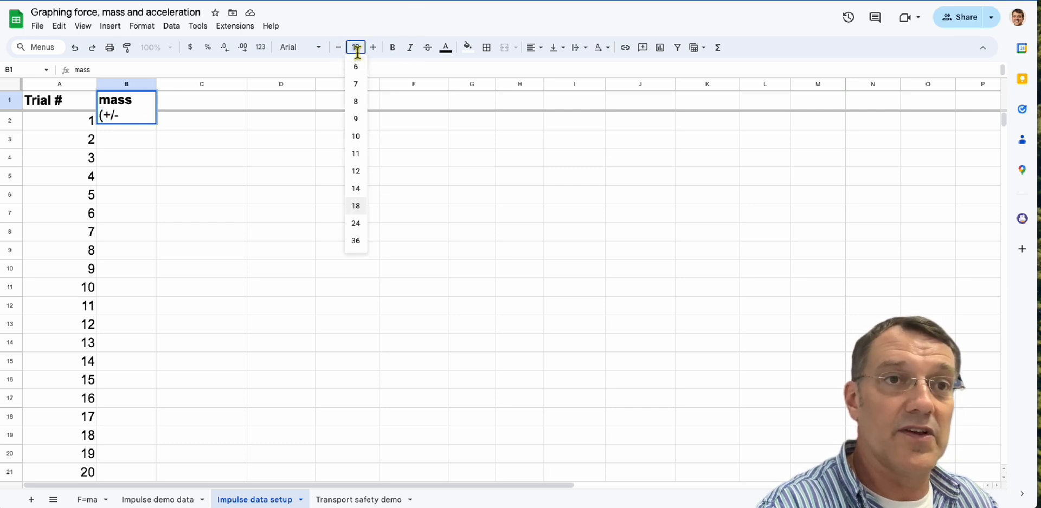
click(358, 174)
click(123, 118)
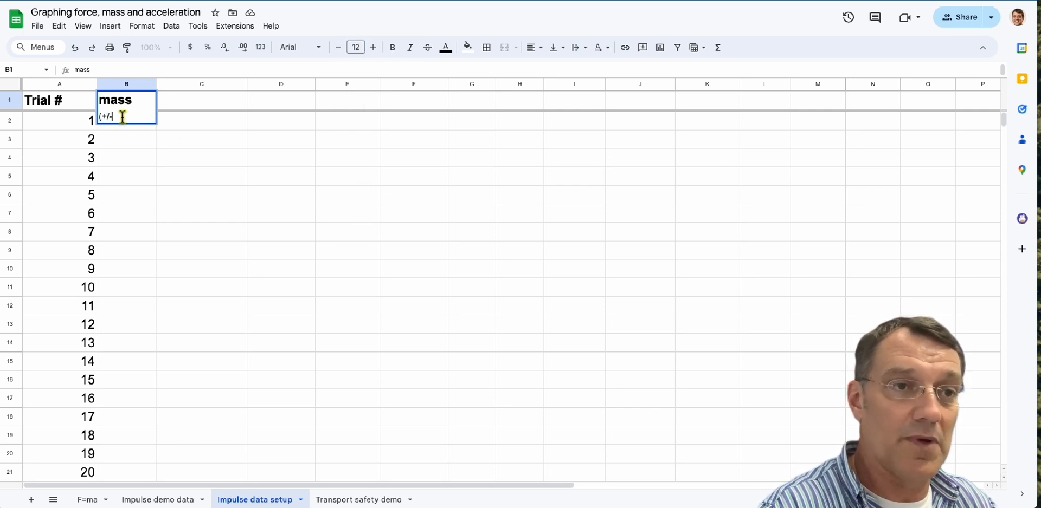
text(0.001)
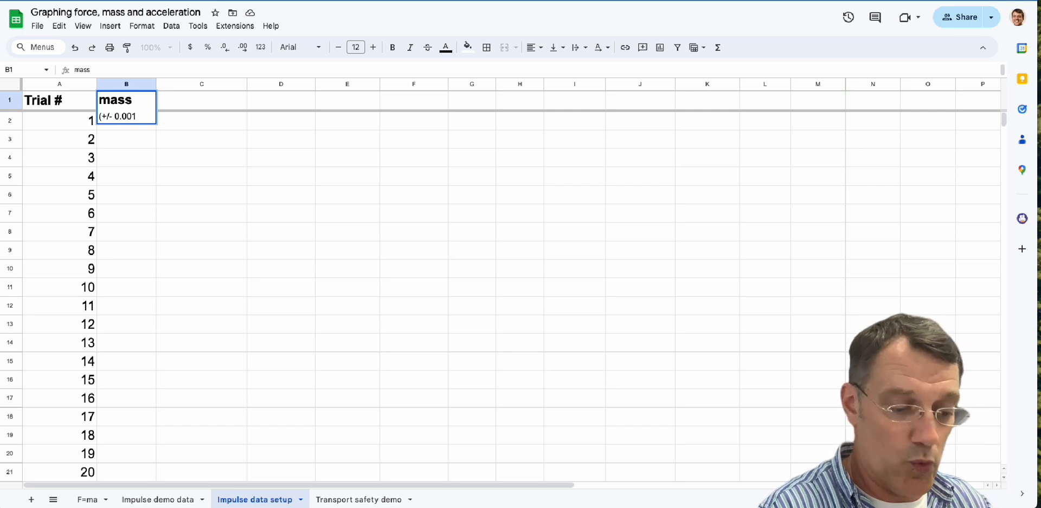
text(kg))
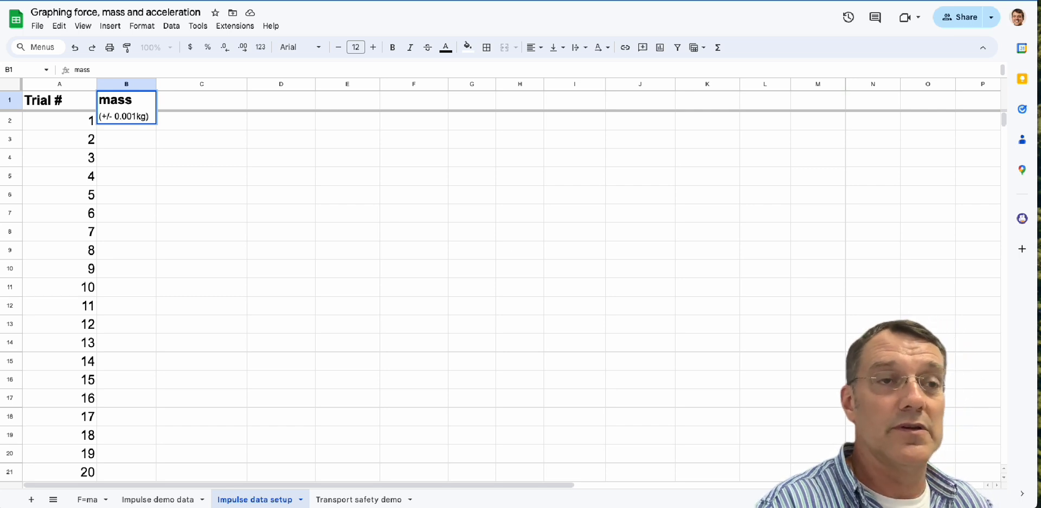
key(Return)
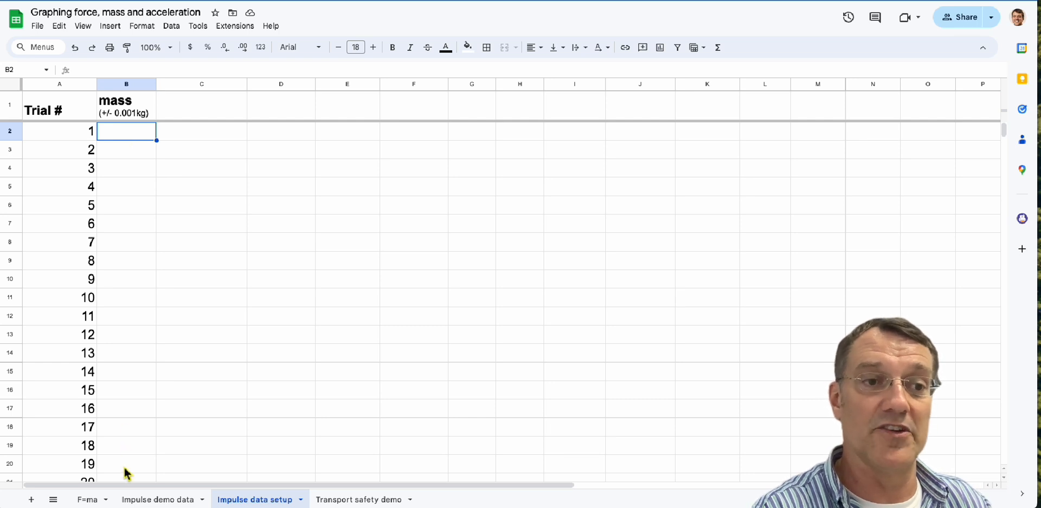
Copy the mass values A2:A20 from the Impulse demo data sheet into the setup sheet's mass column, starting at B2
click(158, 501)
click(202, 249)
drag(58, 135, 86, 461)
key(ctrl+c)
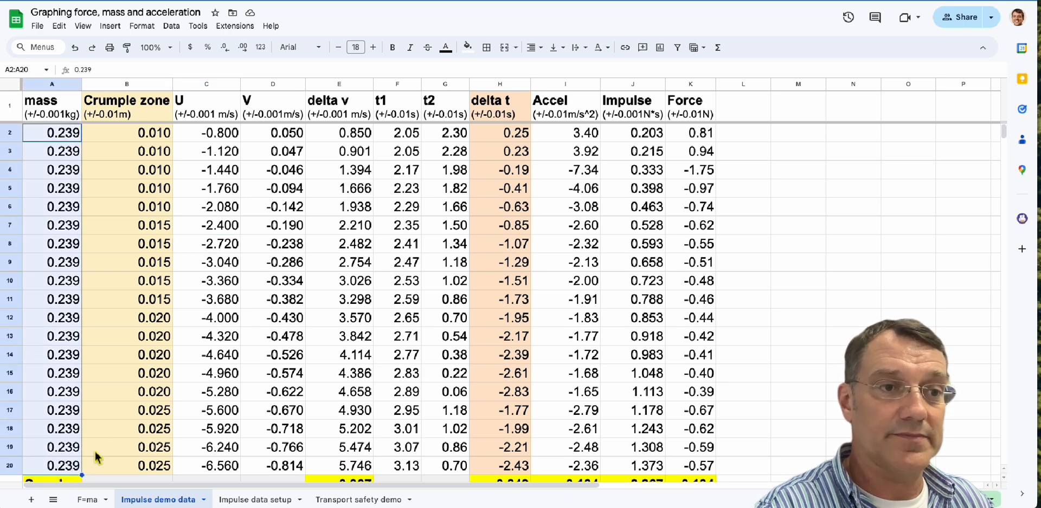
click(243, 501)
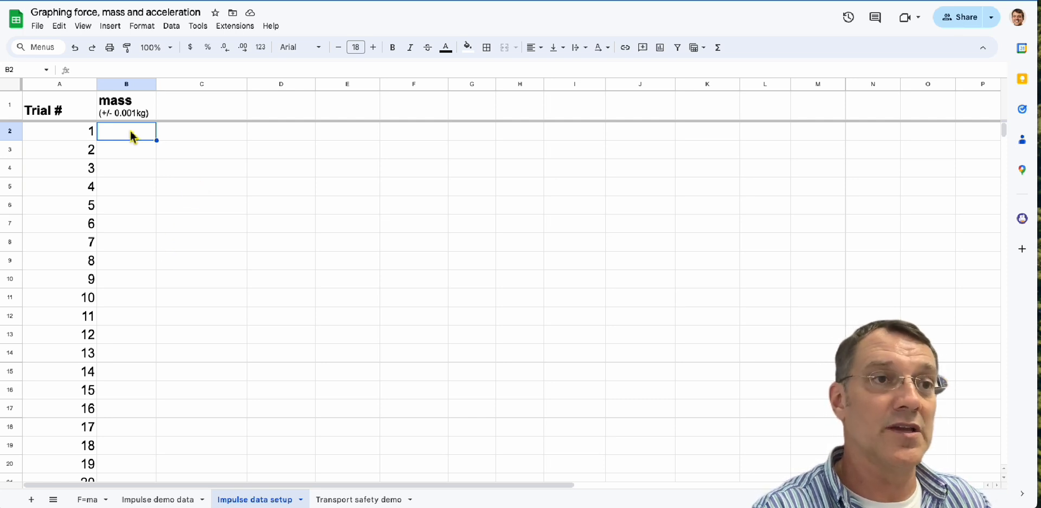
key(ctrl+v)
click(186, 171)
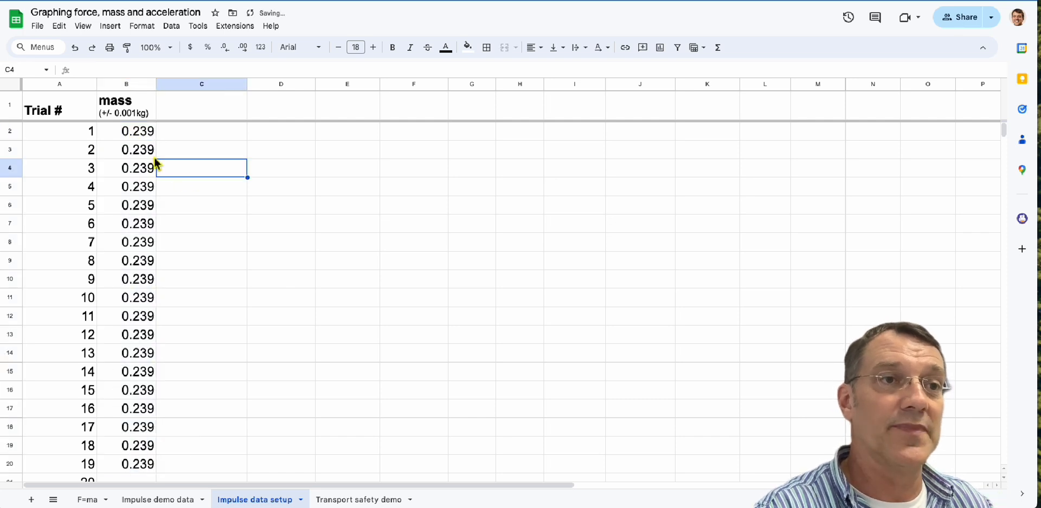
click(129, 142)
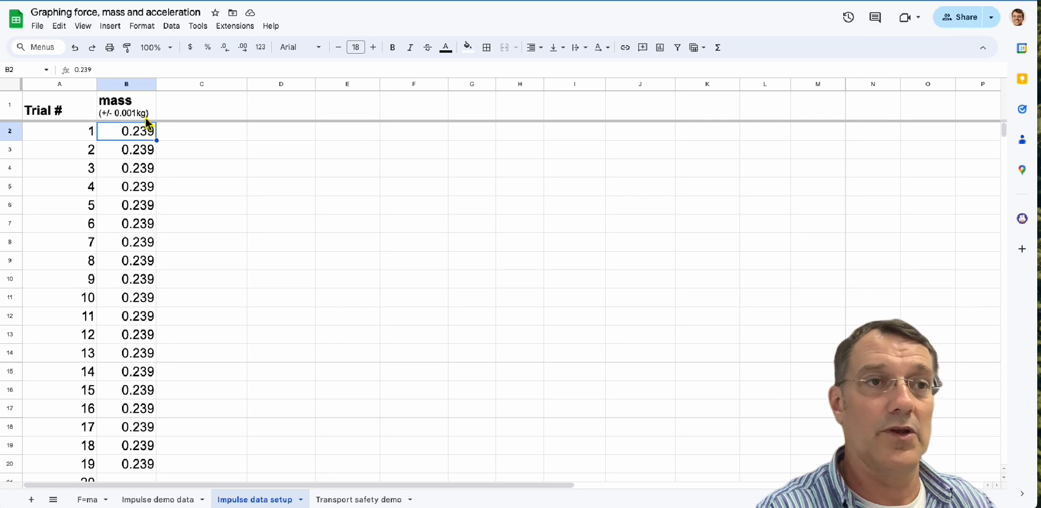
Following the Impulse demo data sheet, enter the header "Crumple zone" in cell C1 of the setup sheet with a second line starting "(+/-"
click(163, 500)
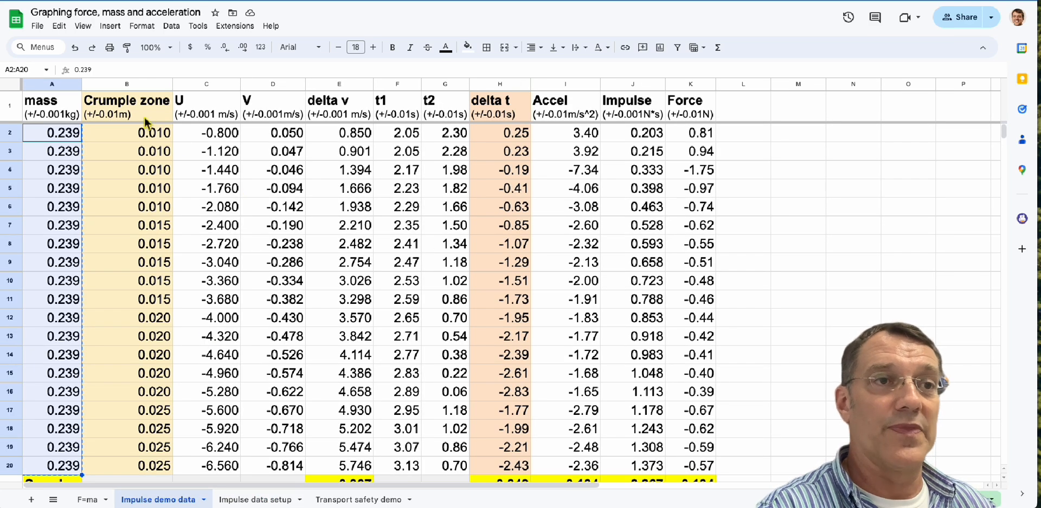
click(142, 110)
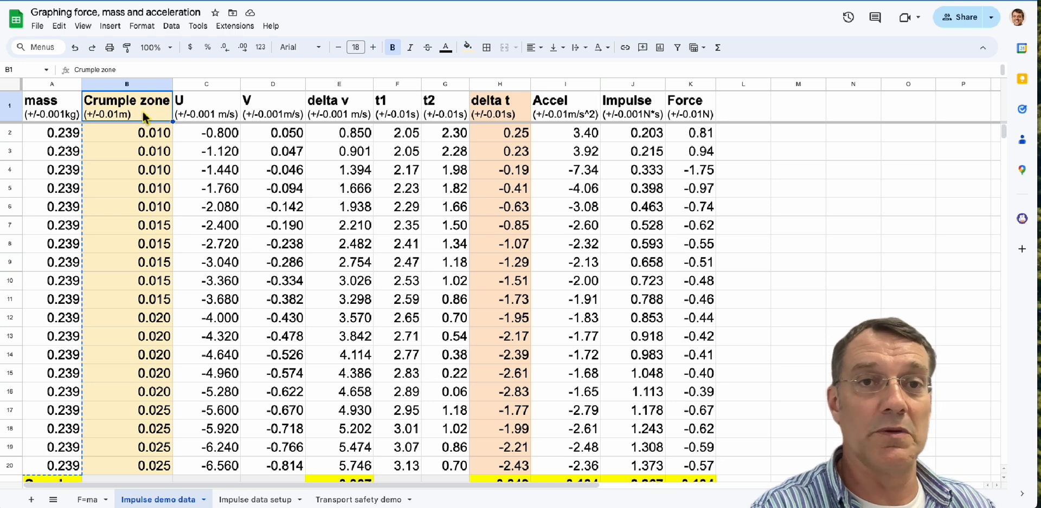
click(239, 500)
click(193, 111)
text(Crumple zone)
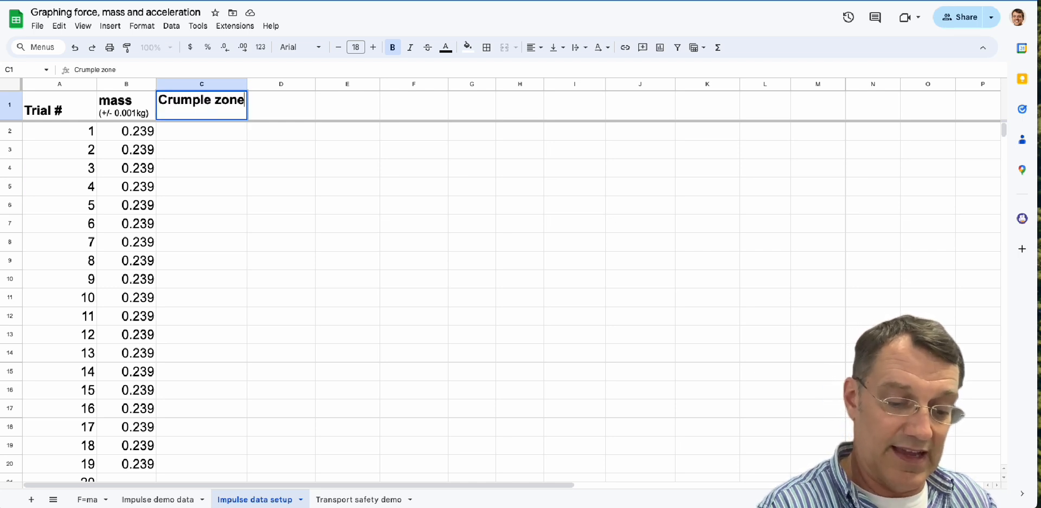
key(alt+Return)
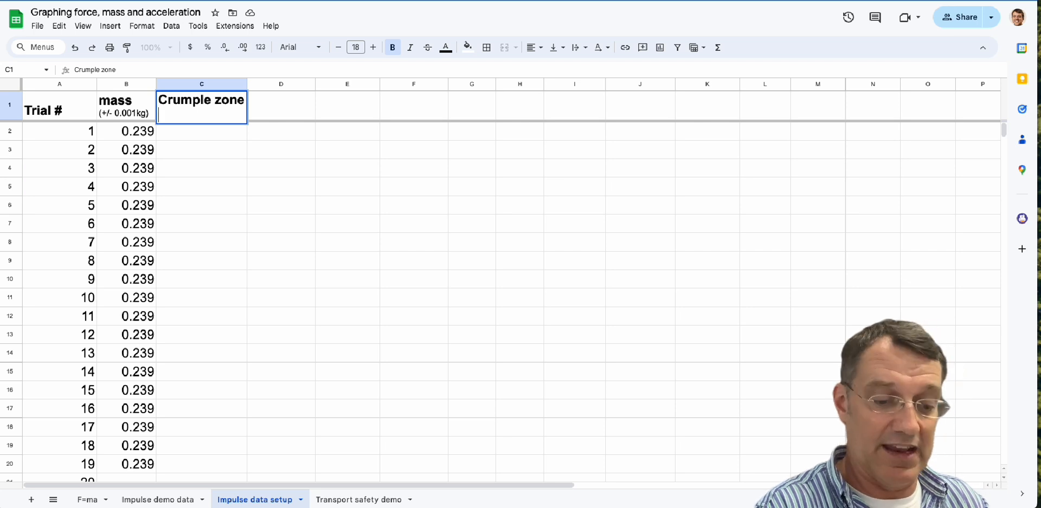
click(356, 47)
click(355, 171)
text(()
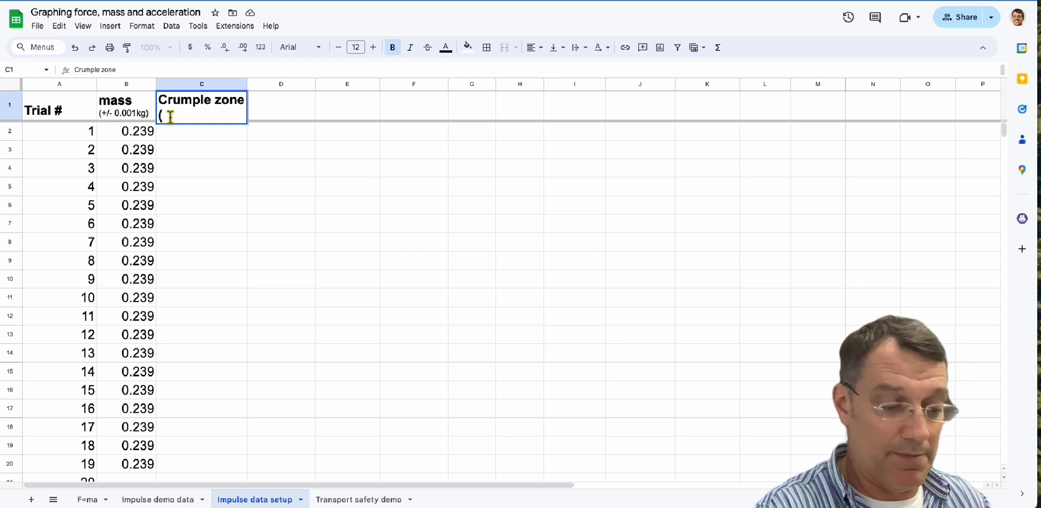
text(+/-)
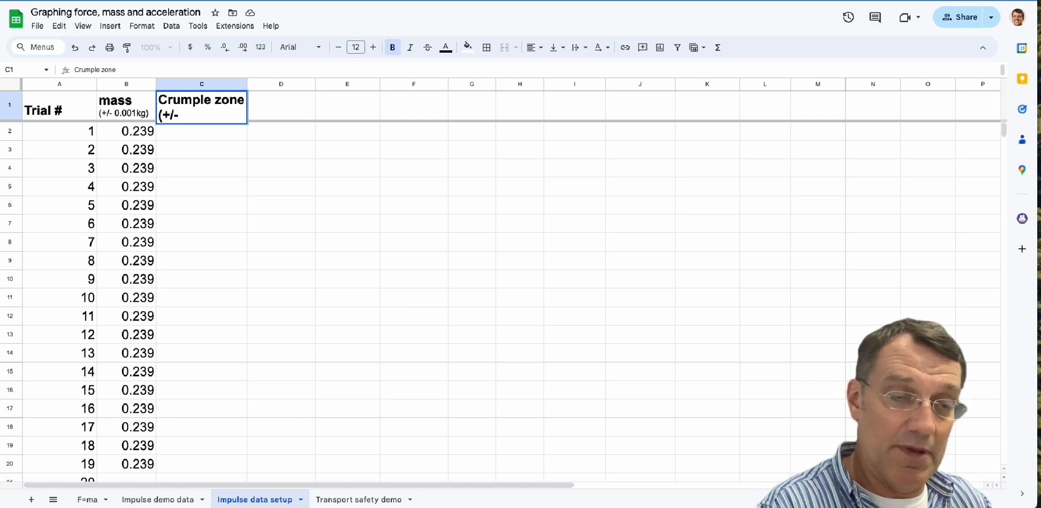
Check the crumple zone uncertainty in the Impulse demo data sheet and complete the second line of C1 as "(+/- 0.01 m)"
click(158, 500)
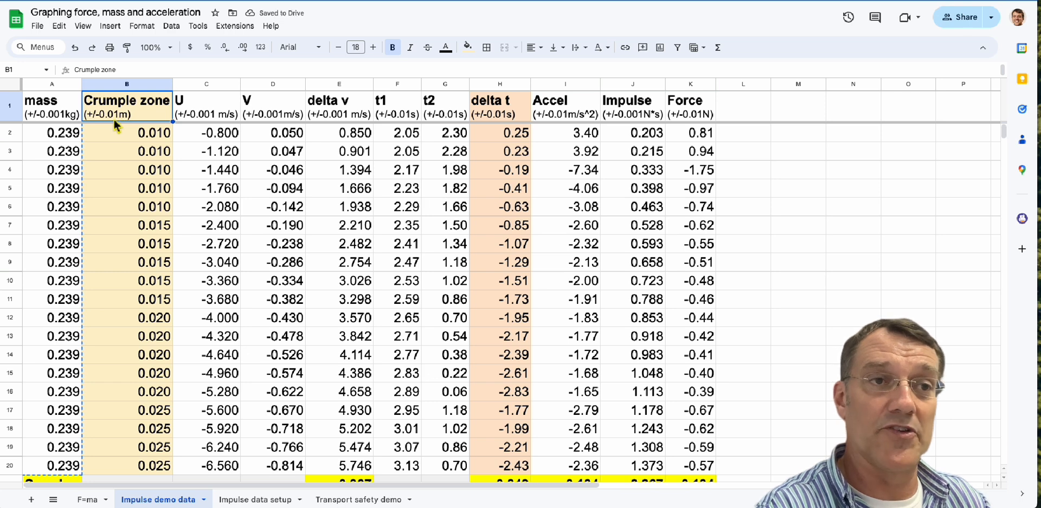
click(266, 500)
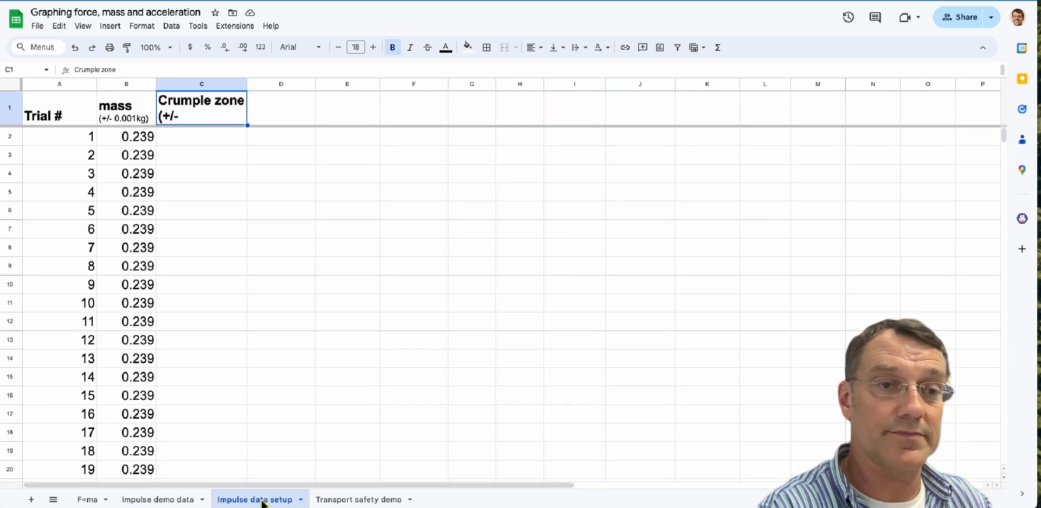
double_click(199, 120)
text(0.)
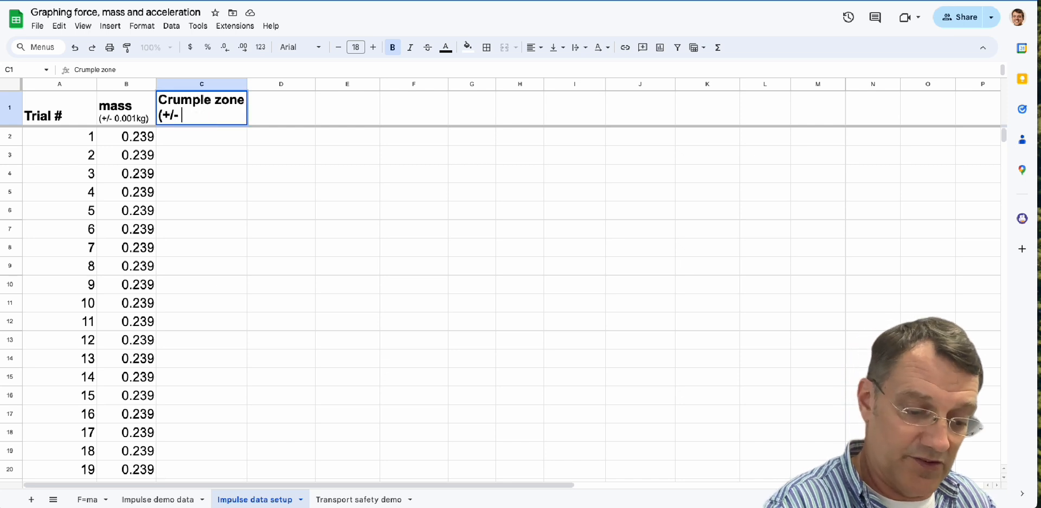
text(01)
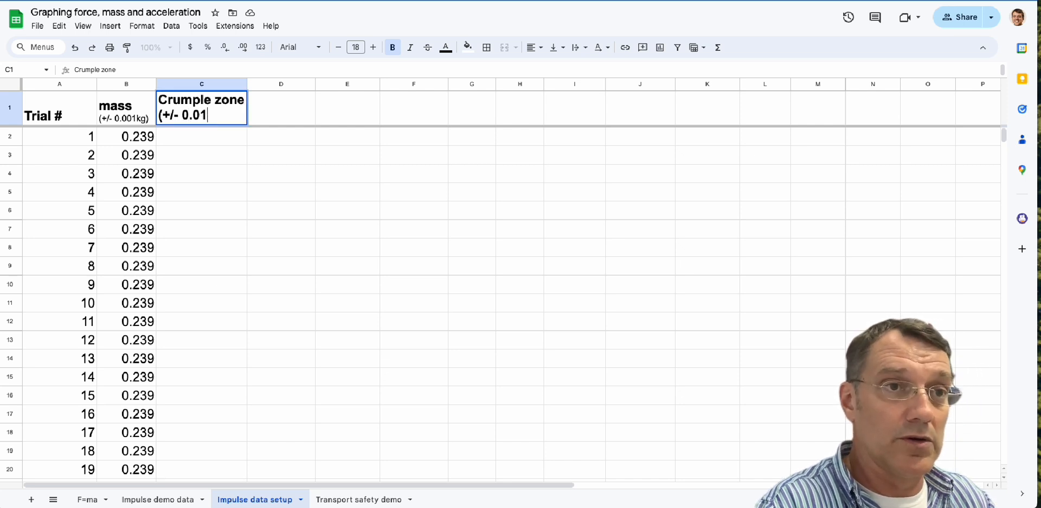
text( m))
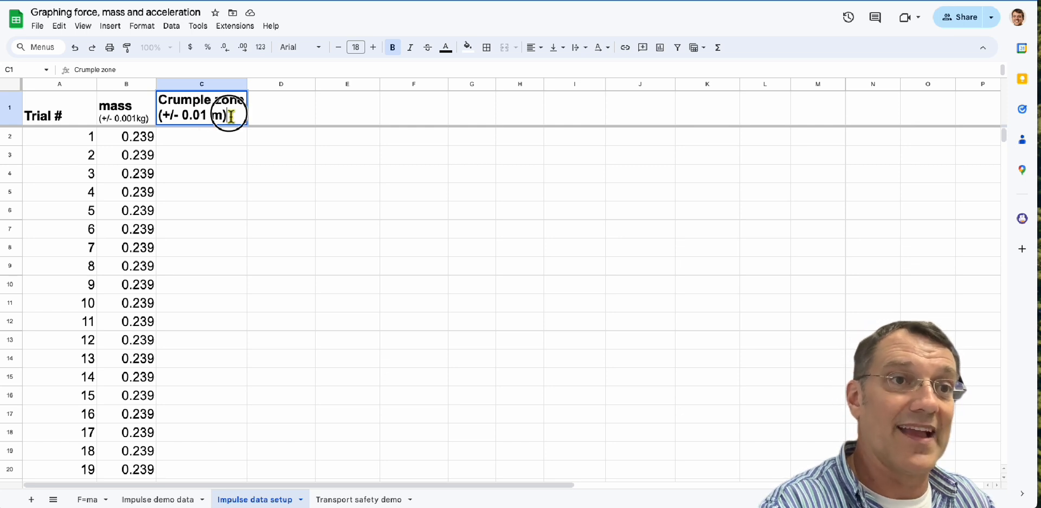
Make the uncertainty line of the Crumple zone header non-bold at size 12
drag(231, 116, 157, 115)
click(392, 47)
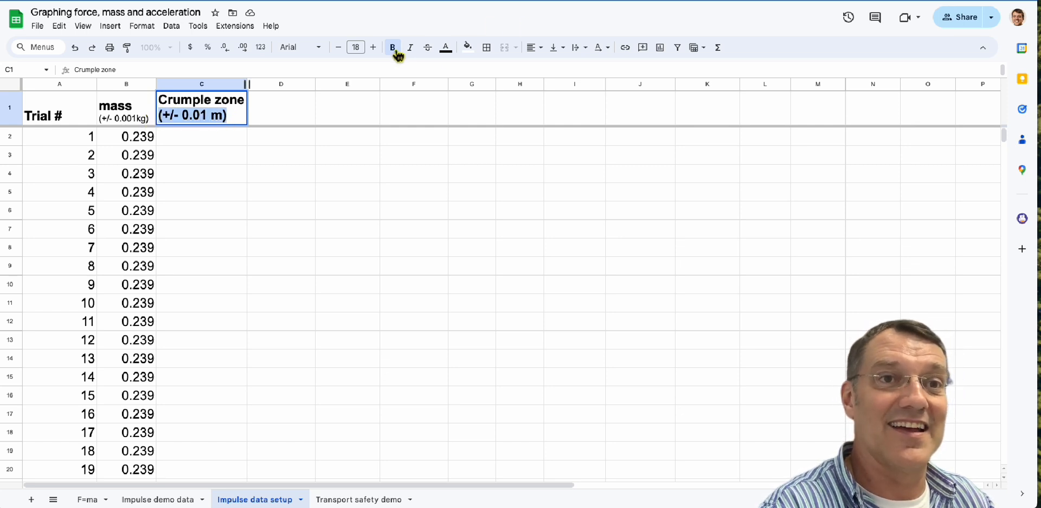
click(365, 52)
click(364, 177)
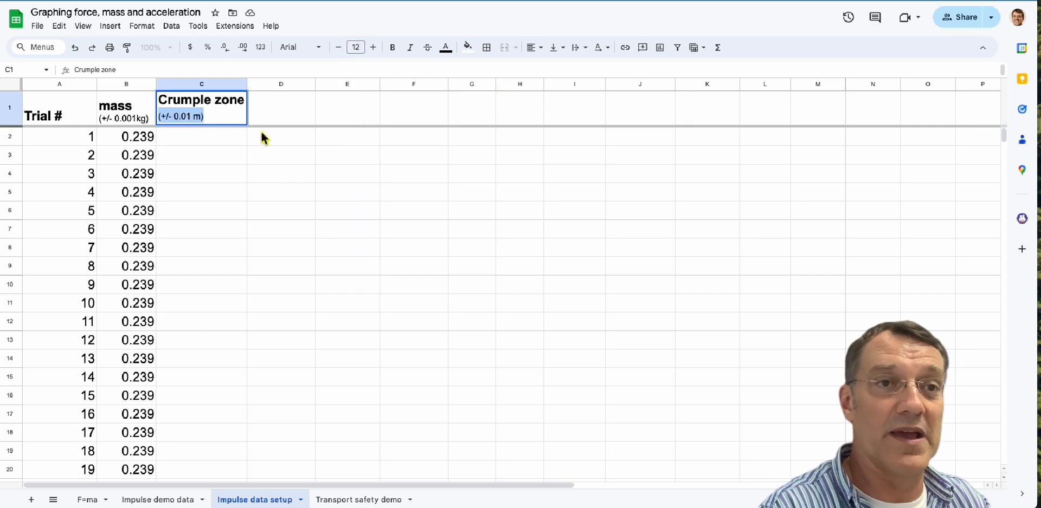
Copy the crumple zone values B2:B20 from the Impulse demo data sheet into the setup sheet's Crumple zone column, starting at C2
click(220, 138)
click(187, 500)
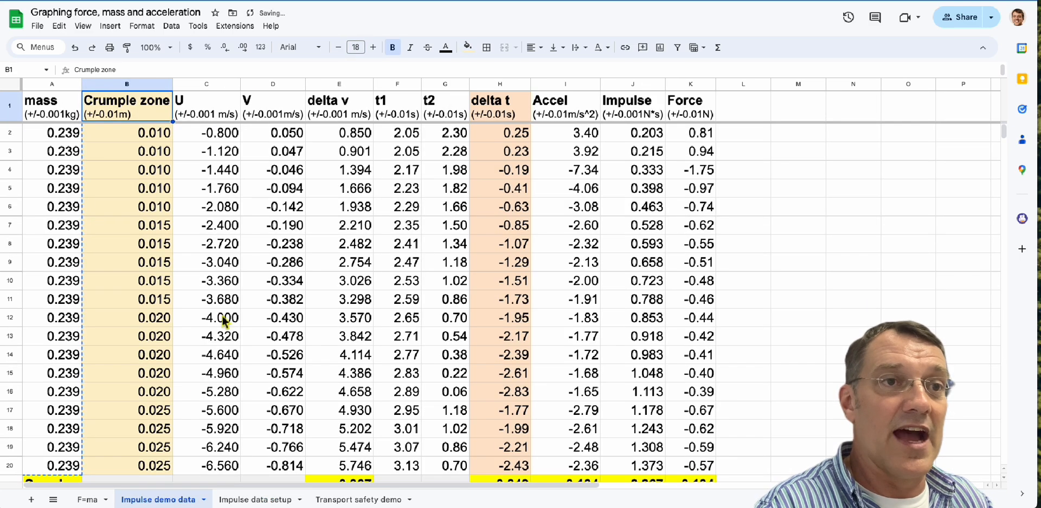
click(157, 131)
drag(157, 136, 128, 399)
key(ctrl+c)
scroll(178, 369, up, 1)
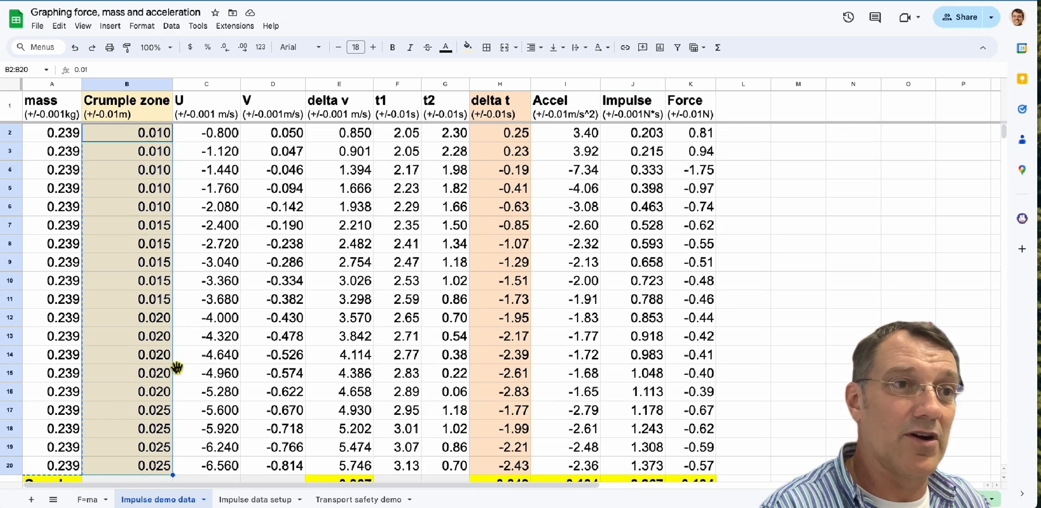
click(255, 500)
key(ctrl+v)
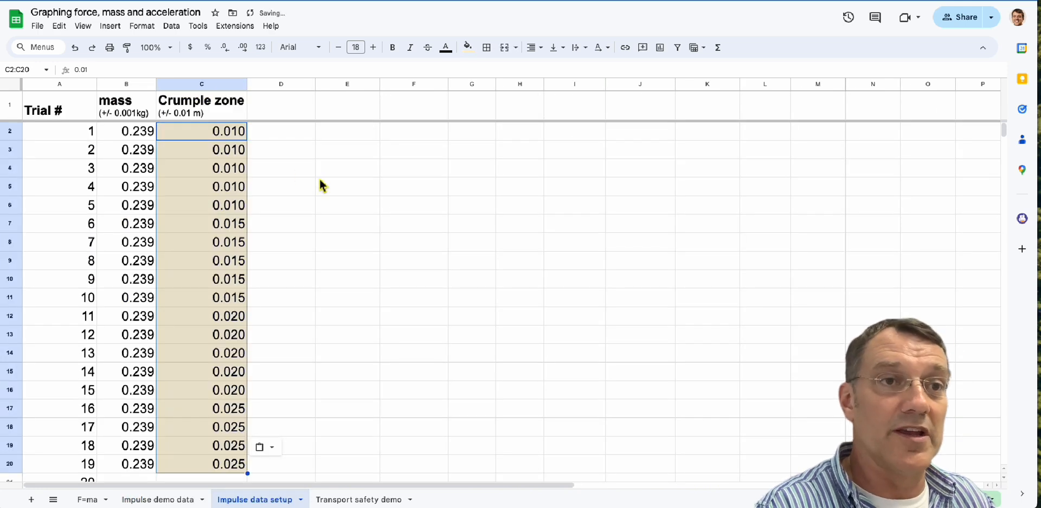
Remove the fill colour from the pasted crumple zone values in C2:C20
click(468, 48)
click(490, 70)
click(327, 191)
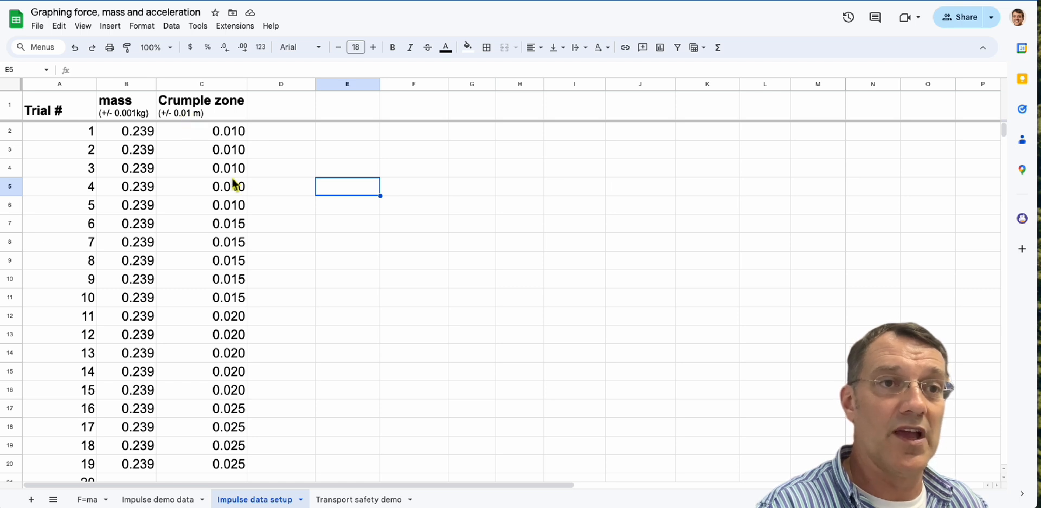
Change the uncertainty in the Crumple zone header to "(+/- 0.001 m)"
double_click(189, 120)
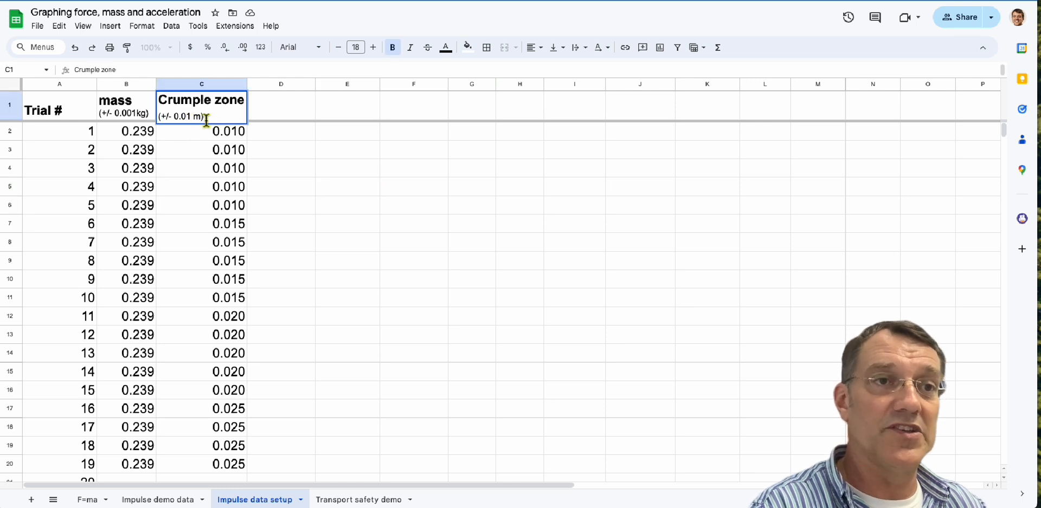
text(0)
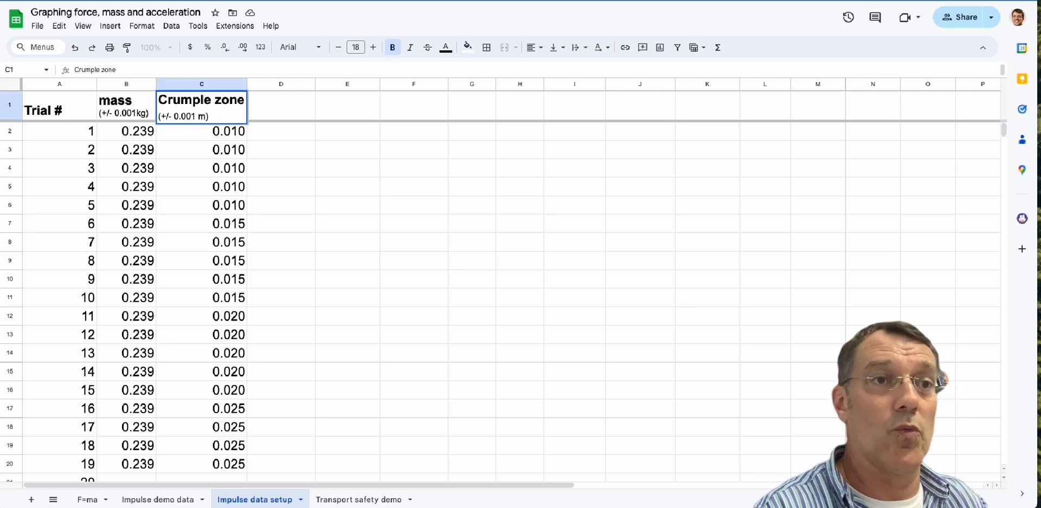
click(197, 168)
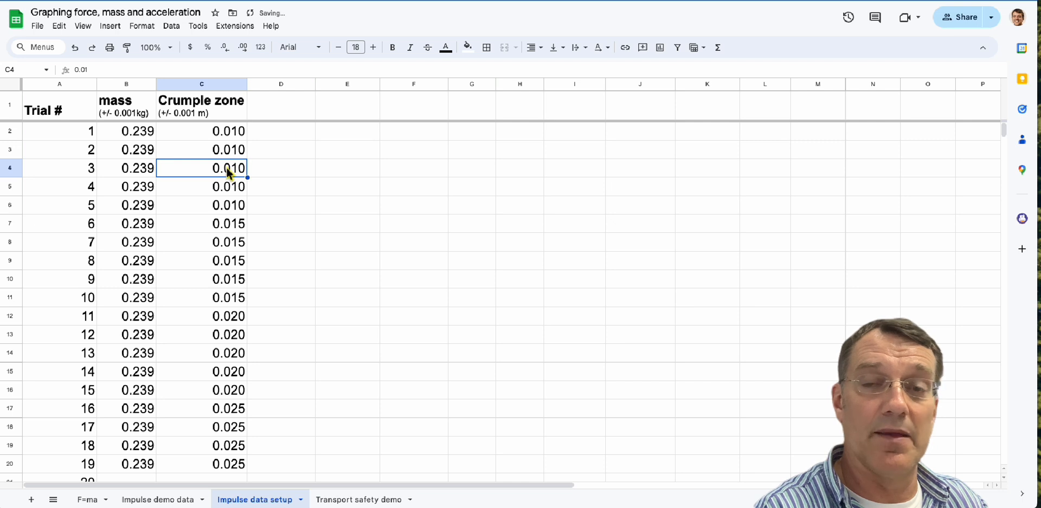
Set the uncertainty in the Crumple zone header back to "(+/- 0.01 m)"
click(189, 116)
double_click(189, 116)
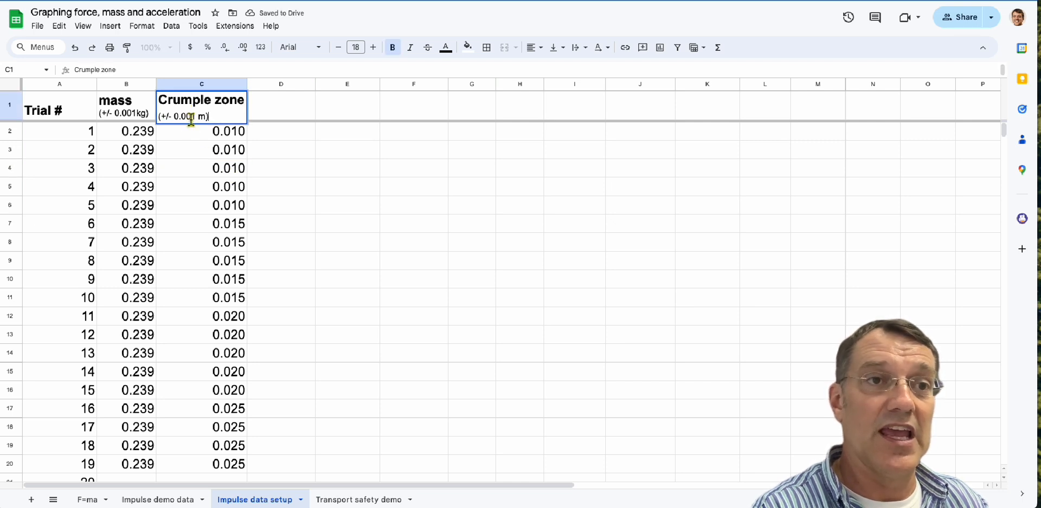
key(BackSpace)
click(193, 150)
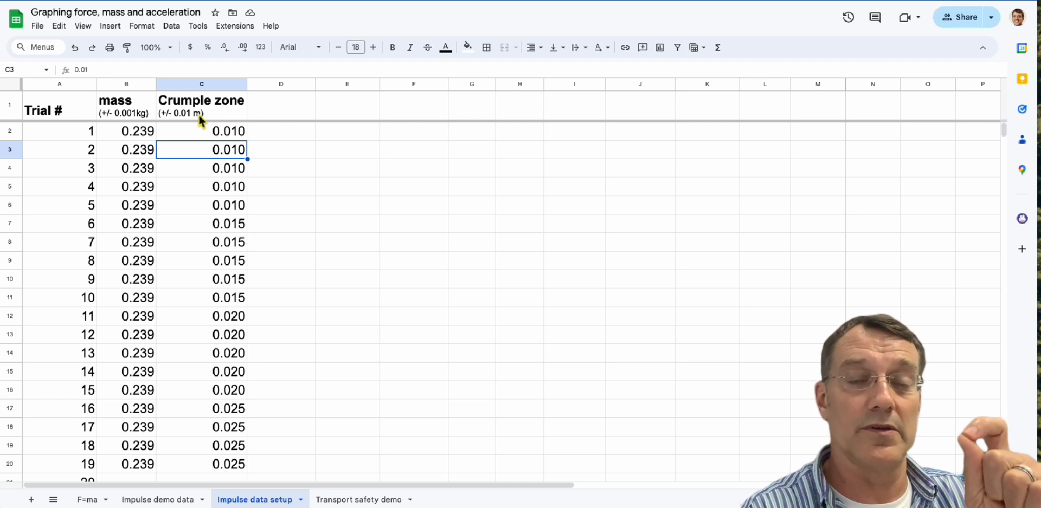
Try the Crumple zone column with two and up to six decimal places, and return it to three
click(206, 85)
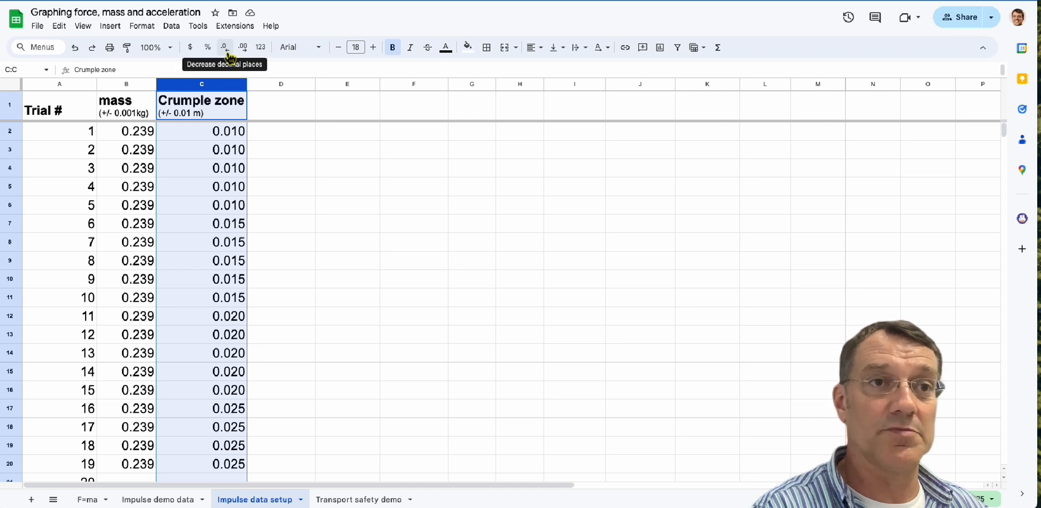
click(225, 48)
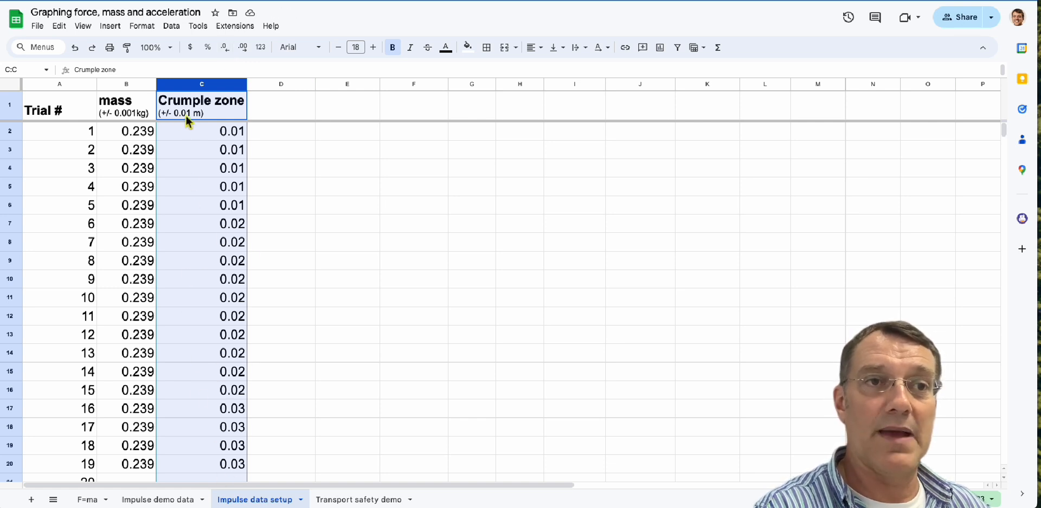
click(248, 55)
click(249, 56)
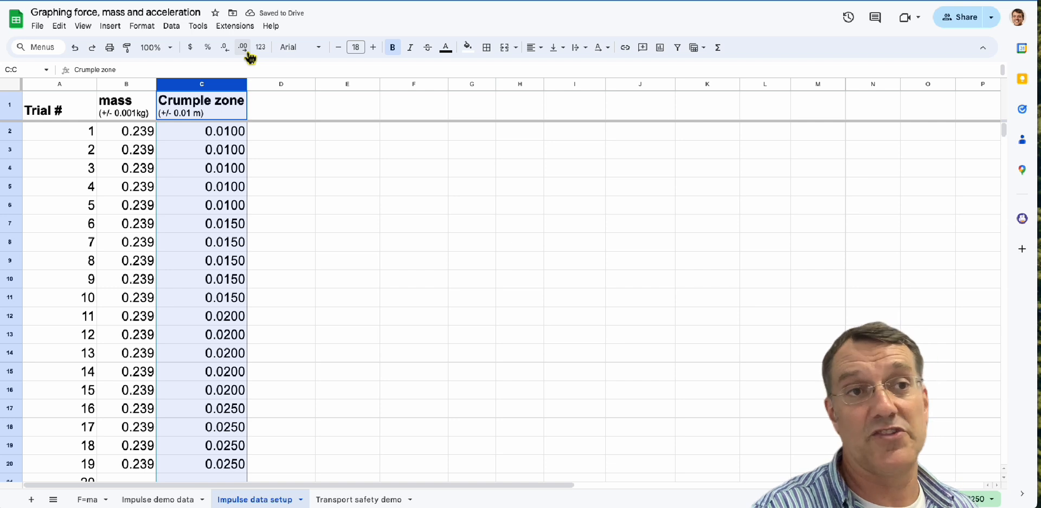
click(249, 55)
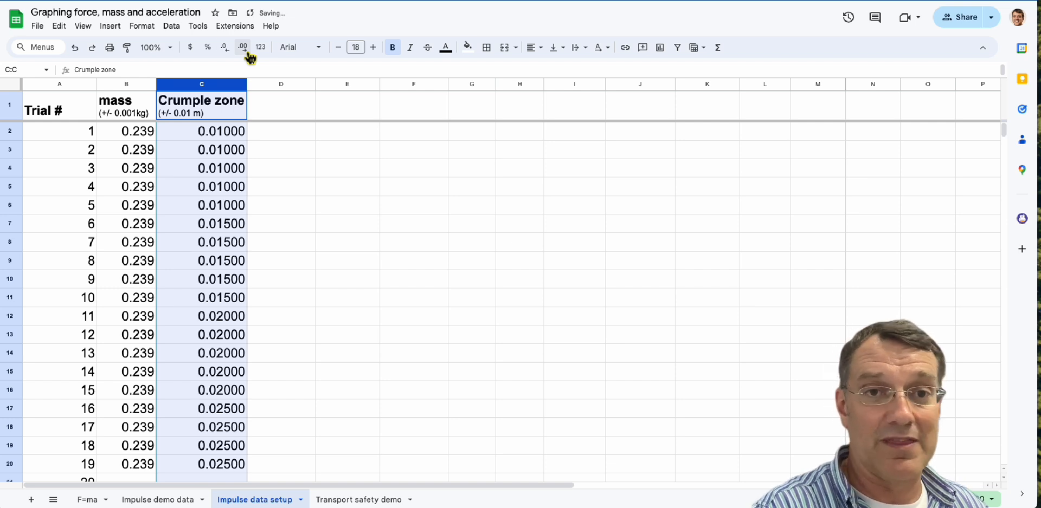
click(249, 54)
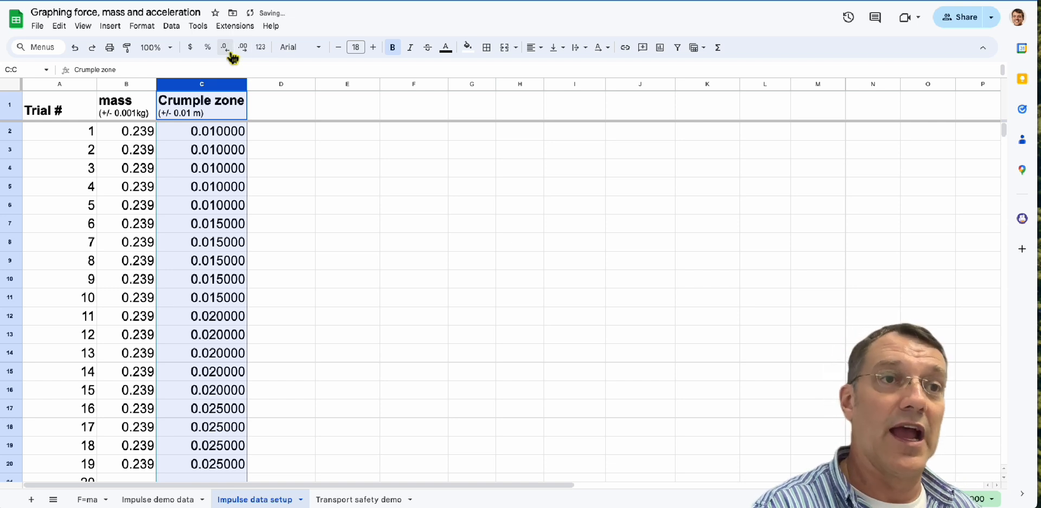
click(231, 54)
click(231, 54)
click(231, 54)
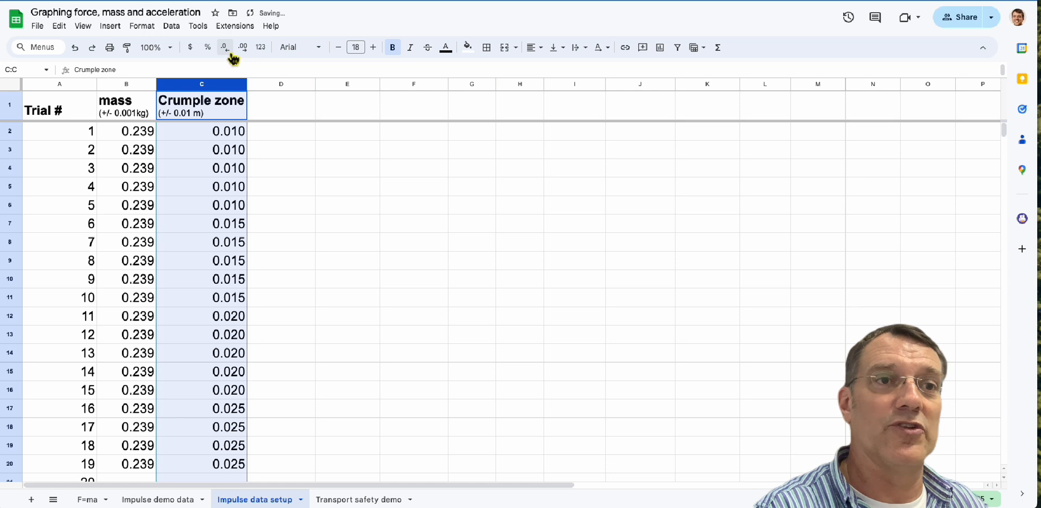
Edit the Crumple zone header's uncertainty to "(+/- 0.001 m)" to match the three-decimal values
double_click(187, 116)
text(0)
click(185, 169)
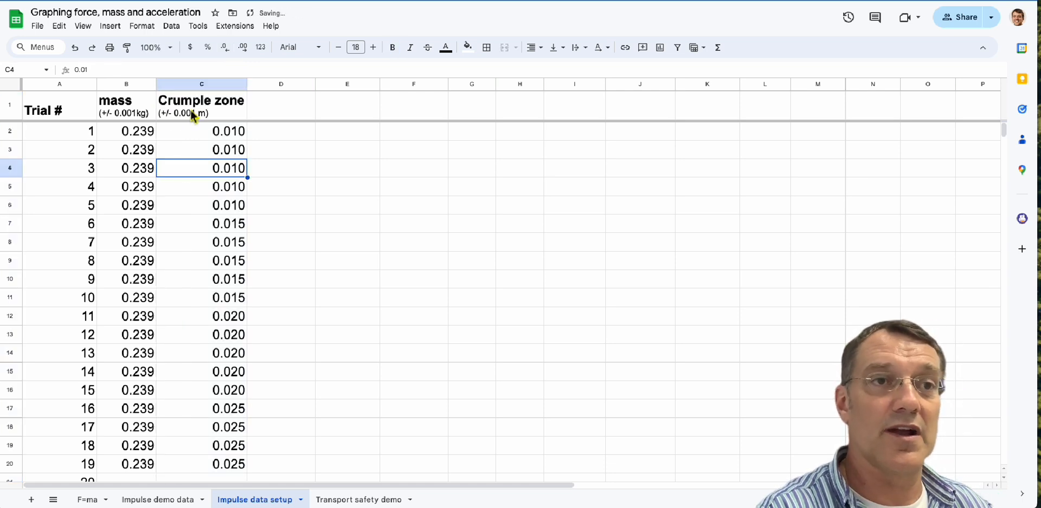
click(215, 132)
drag(212, 161, 200, 460)
scroll(186, 367, down, 3)
scroll(192, 267, up, 3)
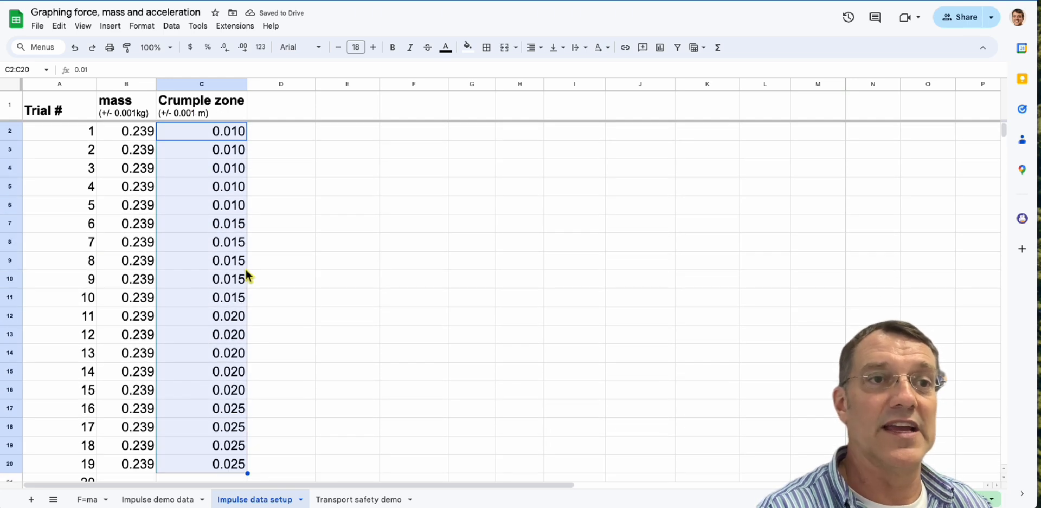
Copy the U and V headers with their uncertainties from the Impulse demo data sheet into D1:E1 of the setup sheet
click(275, 110)
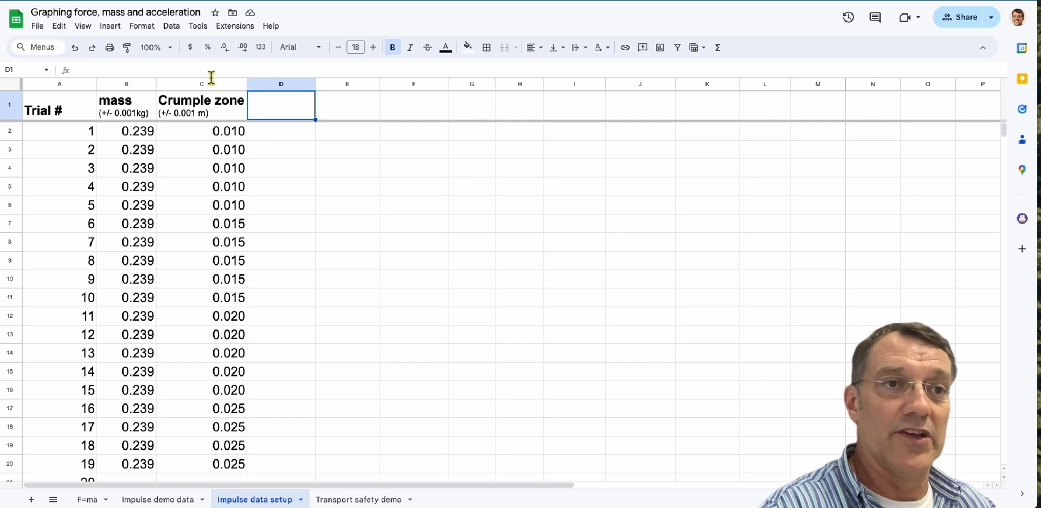
click(165, 499)
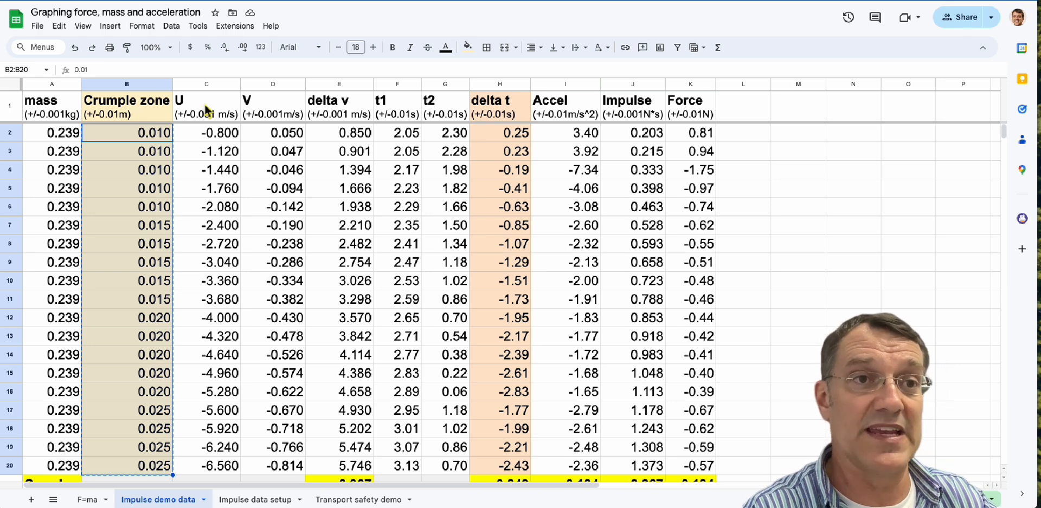
click(274, 110)
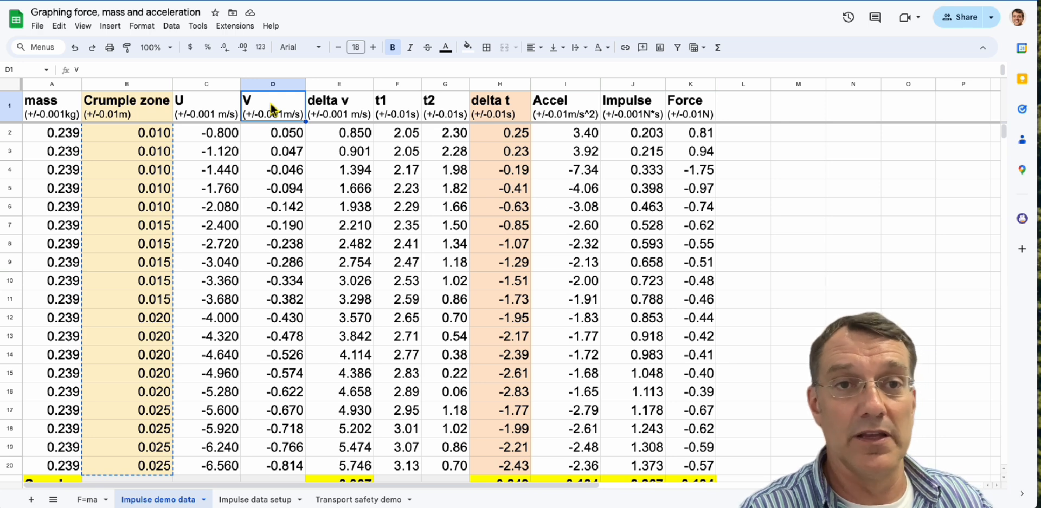
click(211, 109)
key(ctrl+c)
click(253, 500)
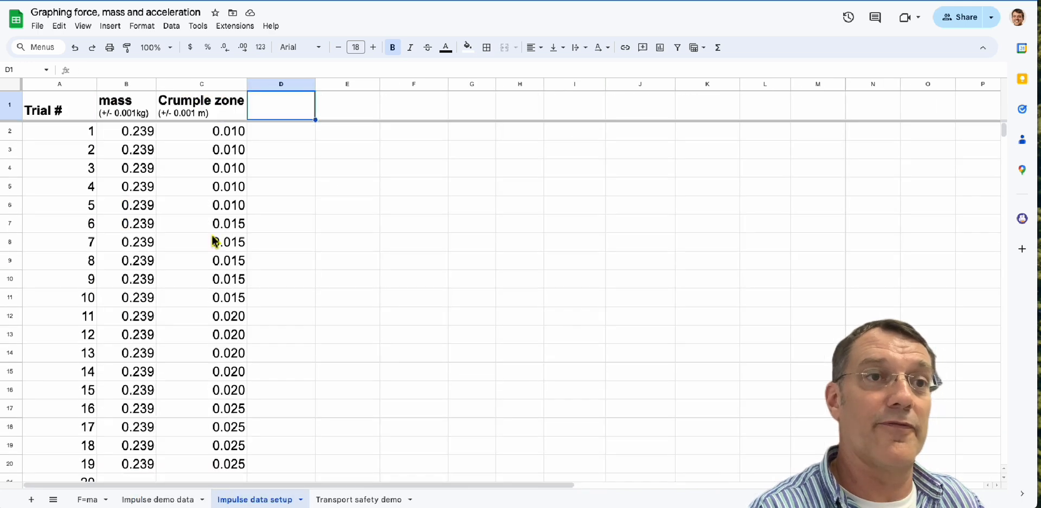
key(ctrl+v)
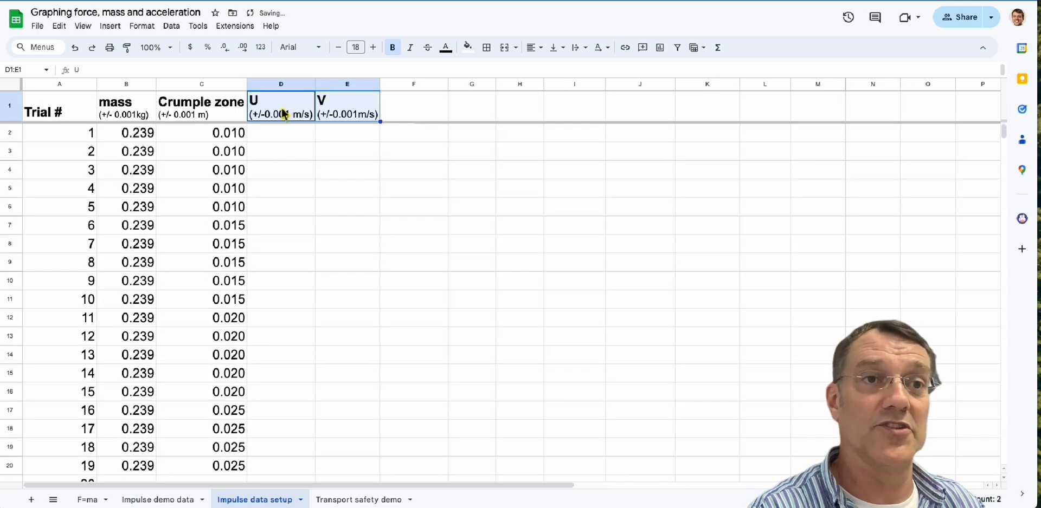
Copy the U and V values in C2:D20 of the Impulse demo data sheet into D2:E20 of the Impulse data setup sheet
click(161, 502)
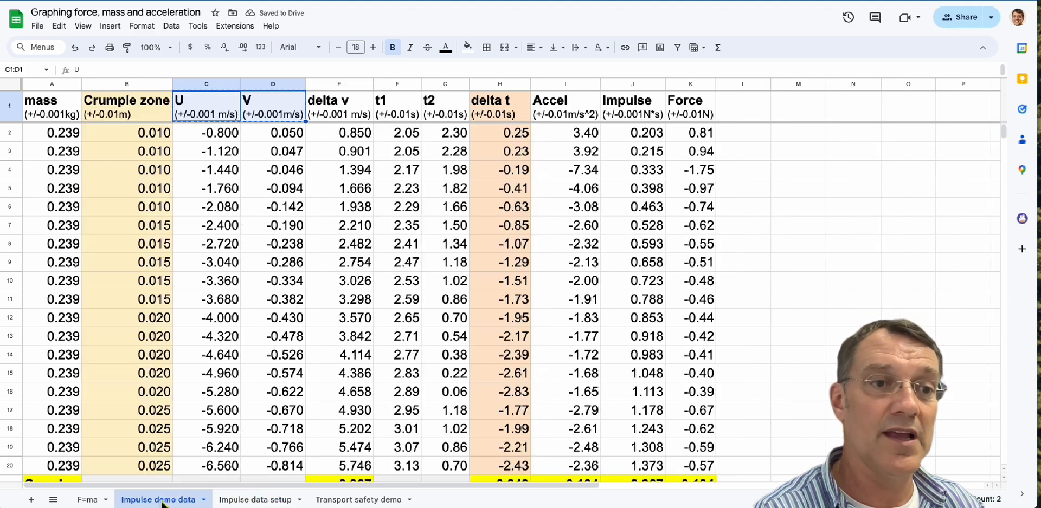
drag(208, 134, 271, 355)
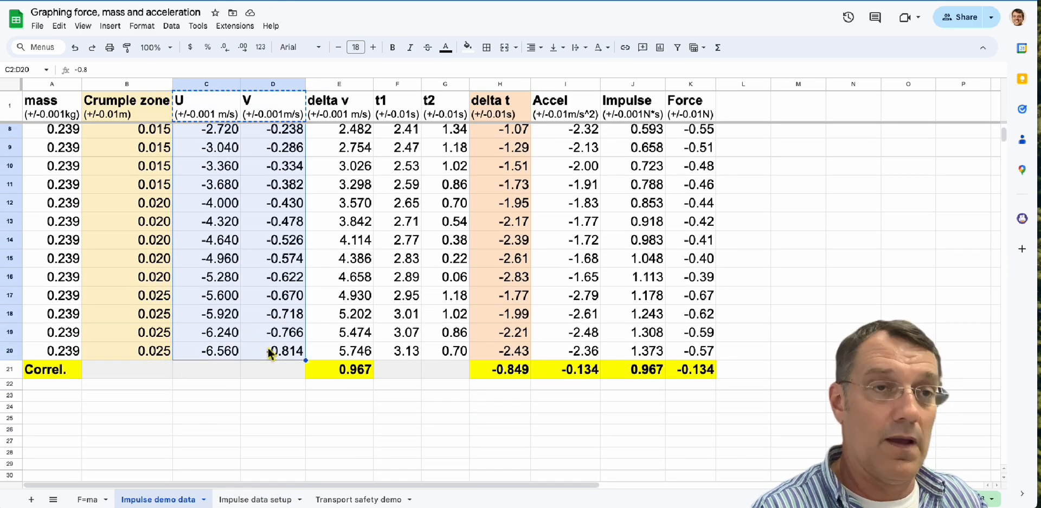
click(251, 503)
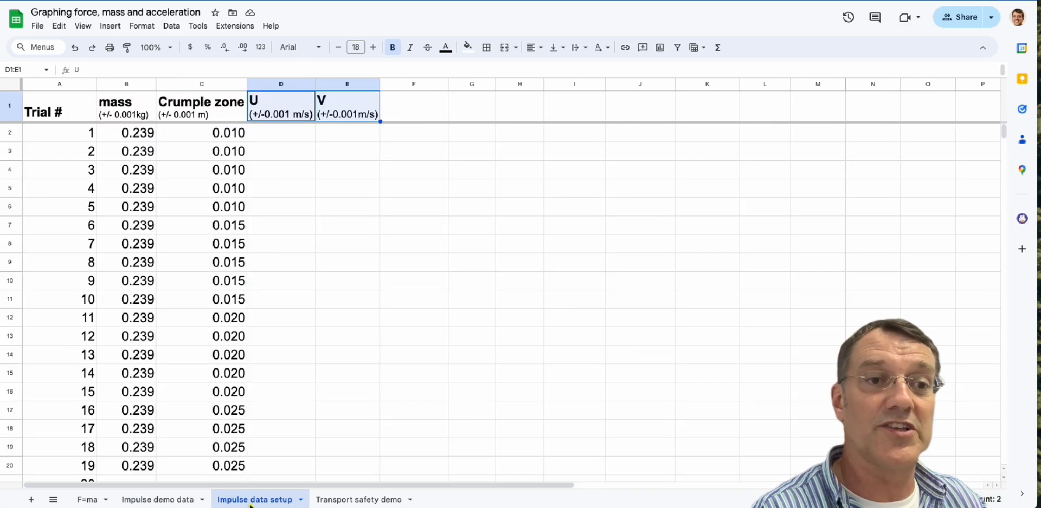
click(271, 140)
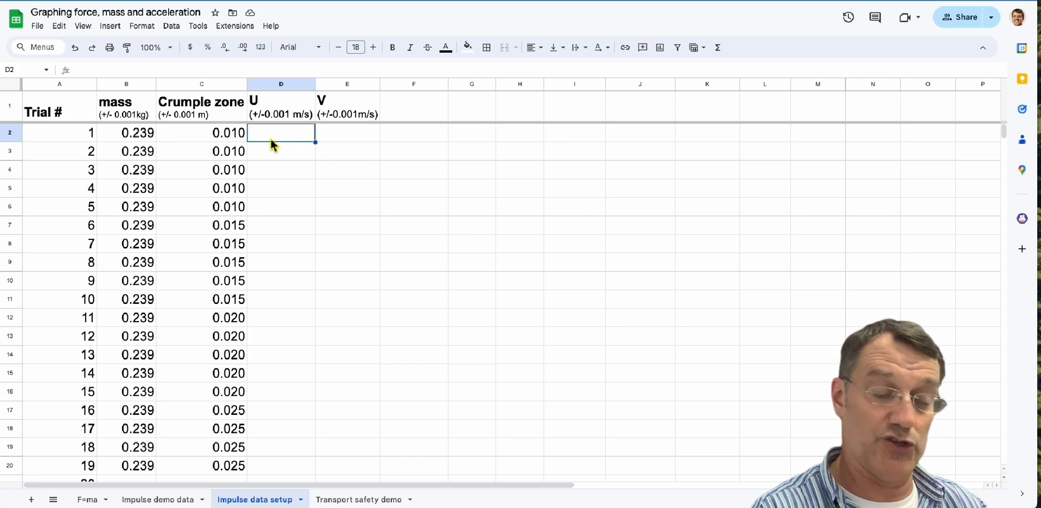
key(ctrl+v)
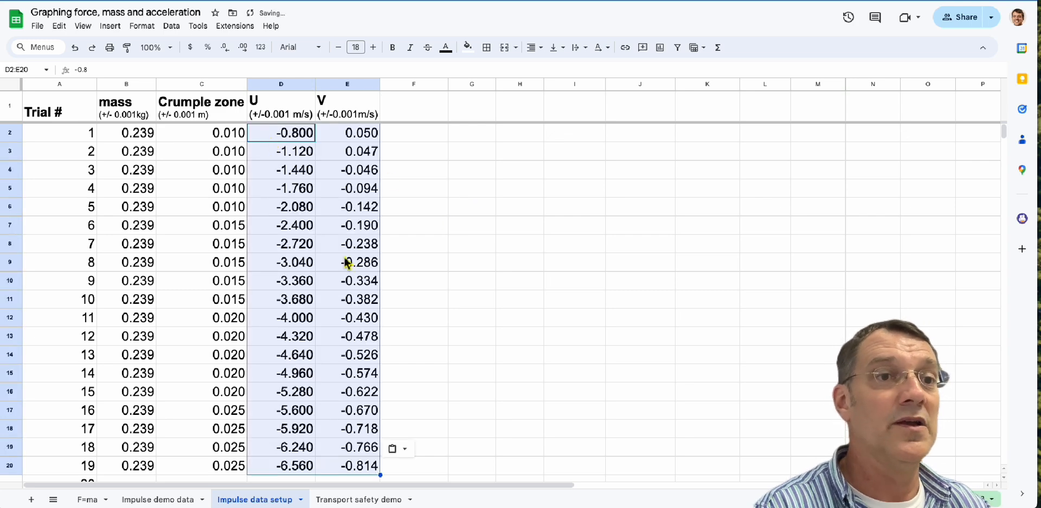
scroll(347, 264, down, 3)
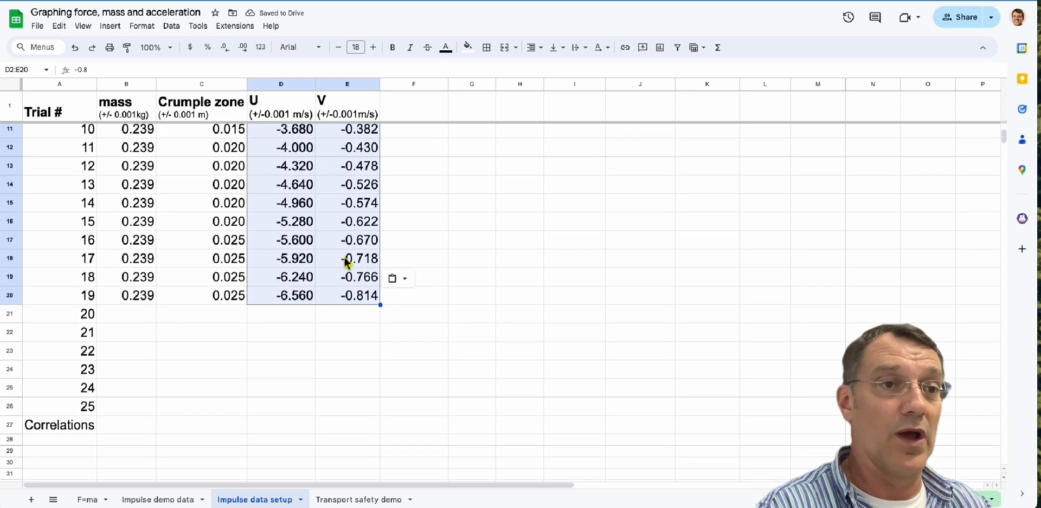
scroll(341, 339, up, 3)
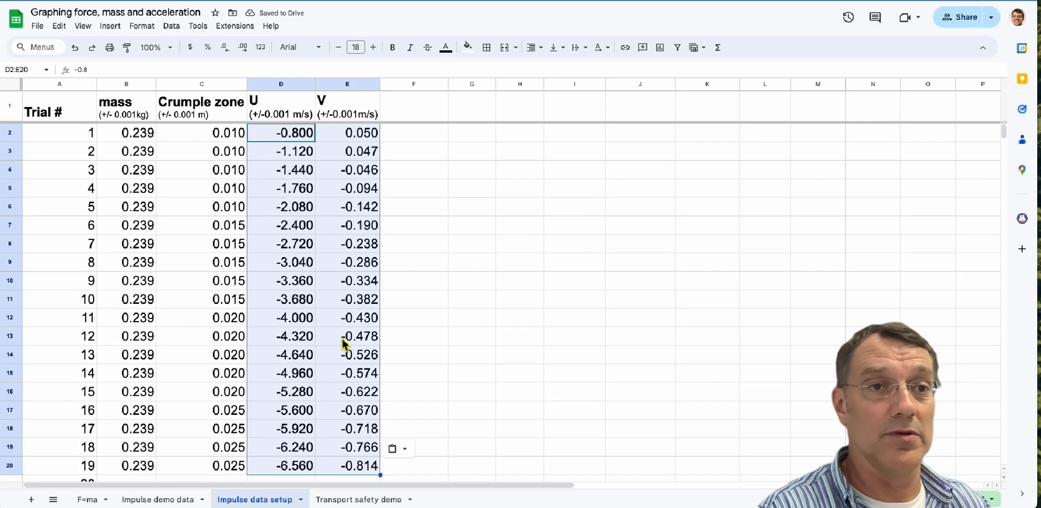
click(399, 307)
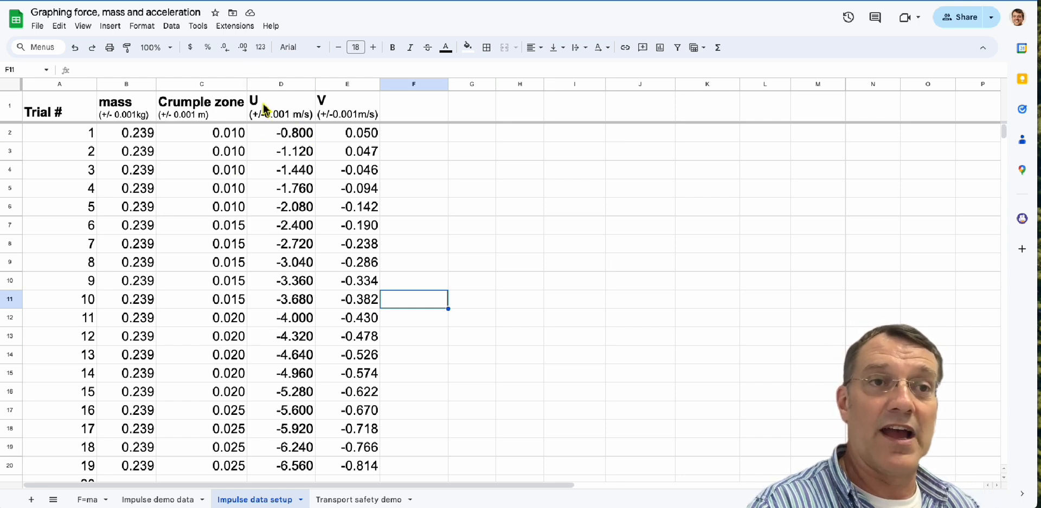
Enter the header "delta v" in F1 and add the V header's uncertainty "(+/-0.001m/s)" on a second line
click(414, 110)
text(de)
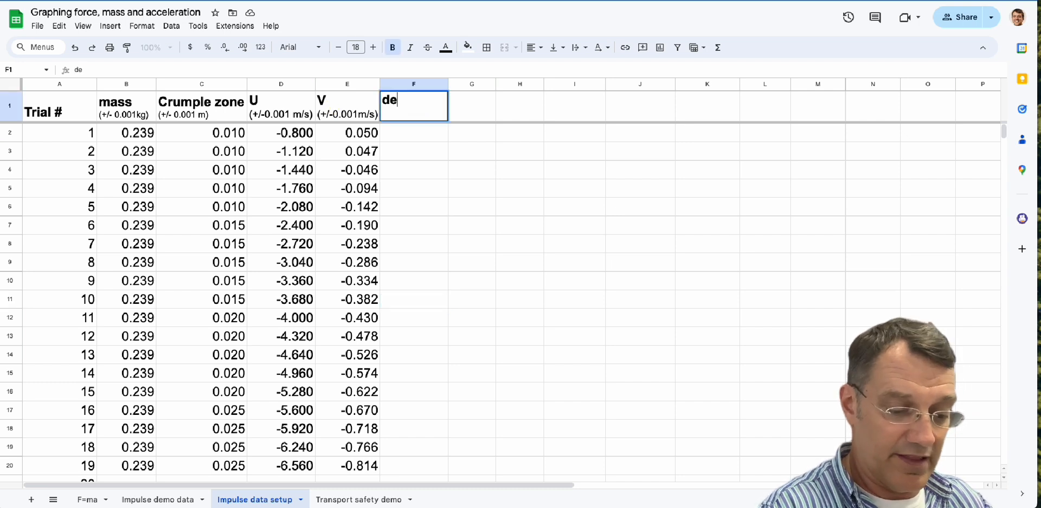
text(lta v)
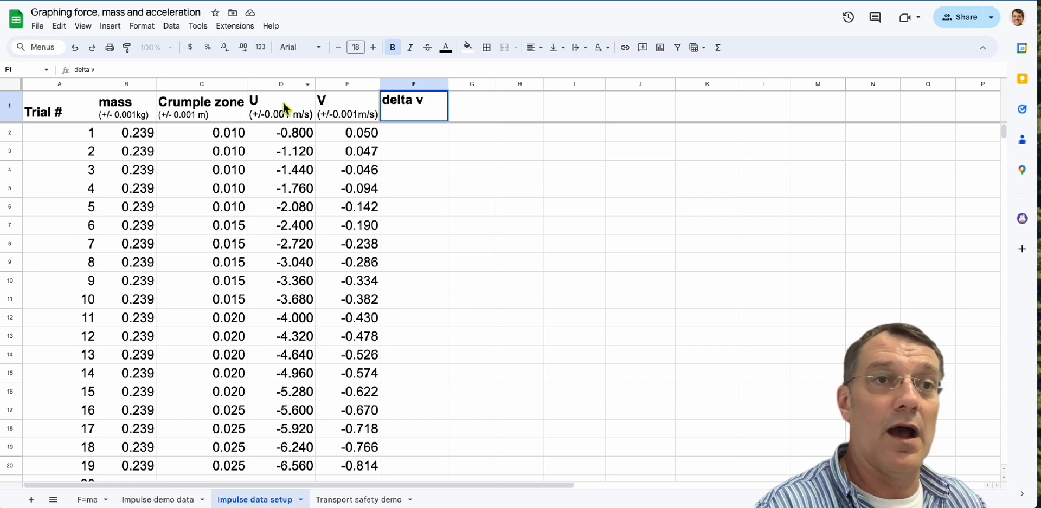
double_click(349, 119)
drag(378, 116, 320, 122)
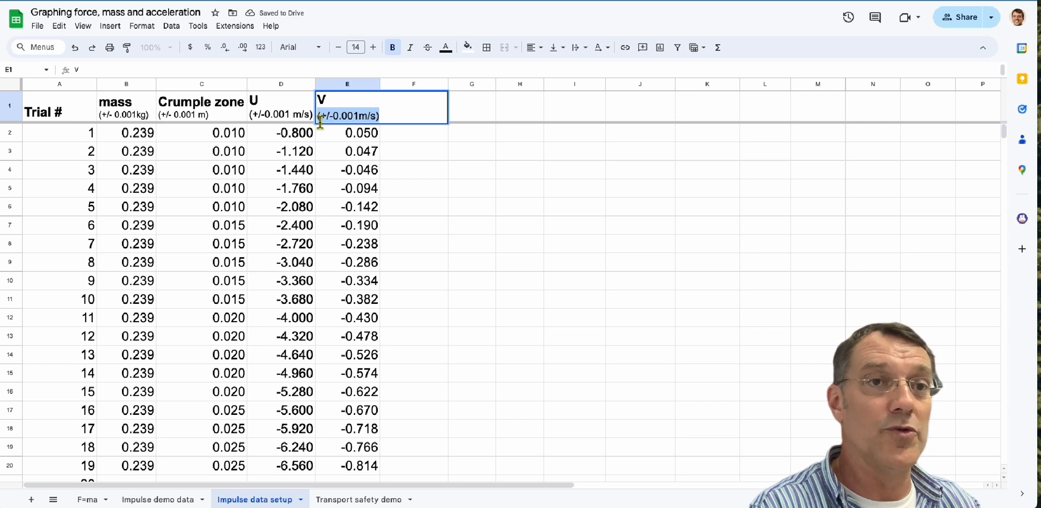
click(421, 121)
double_click(428, 112)
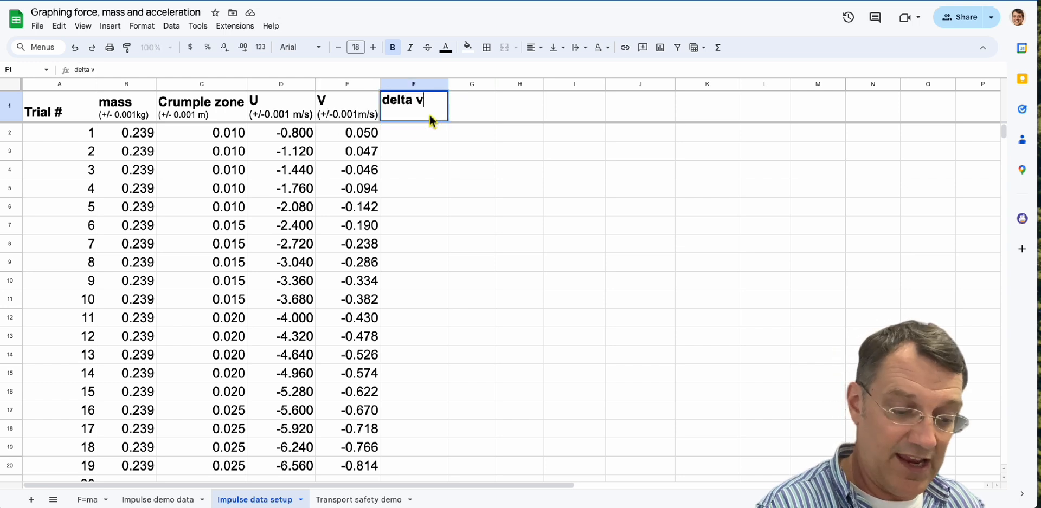
key(alt+Return)
key(ctrl+v)
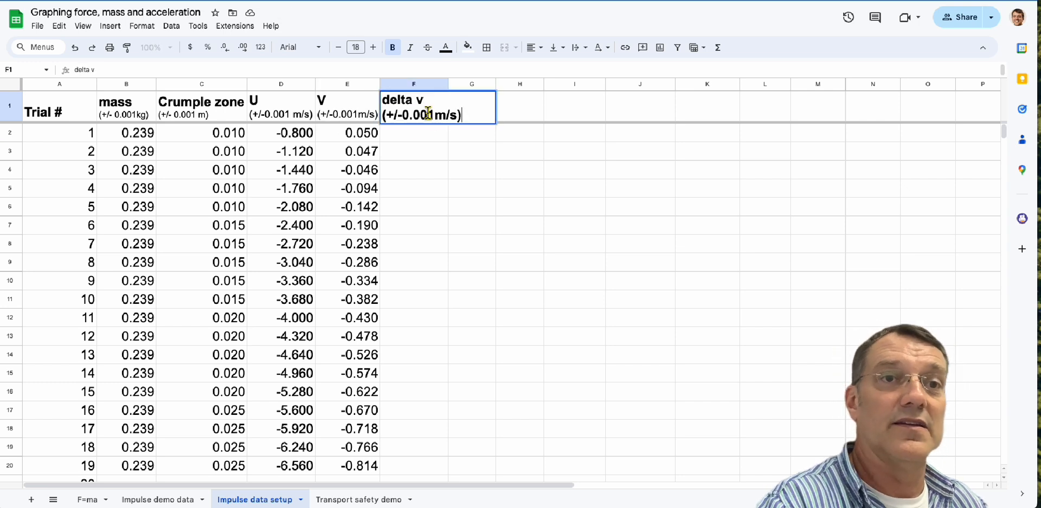
Set the font size of the uncertainty line in the delta v header to 12
drag(471, 116, 385, 123)
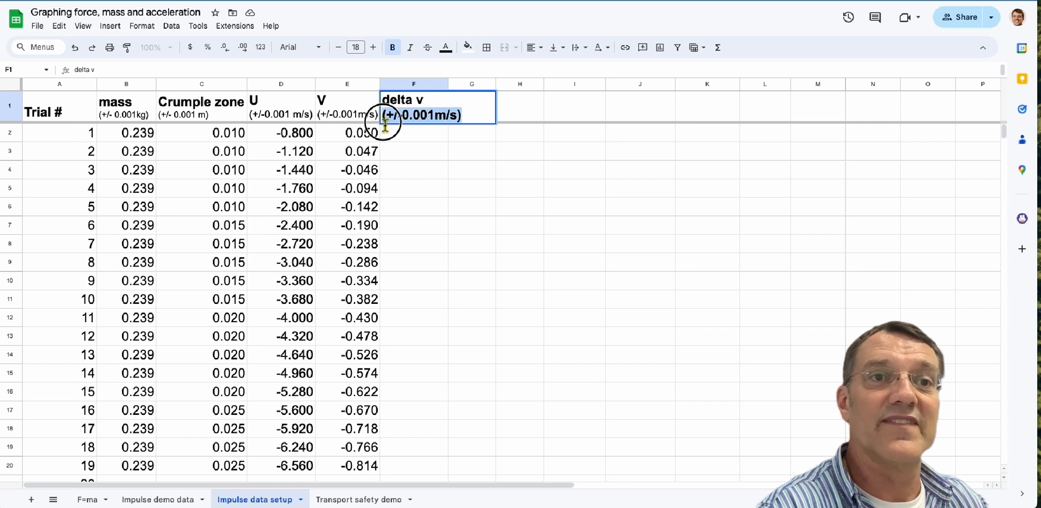
click(355, 47)
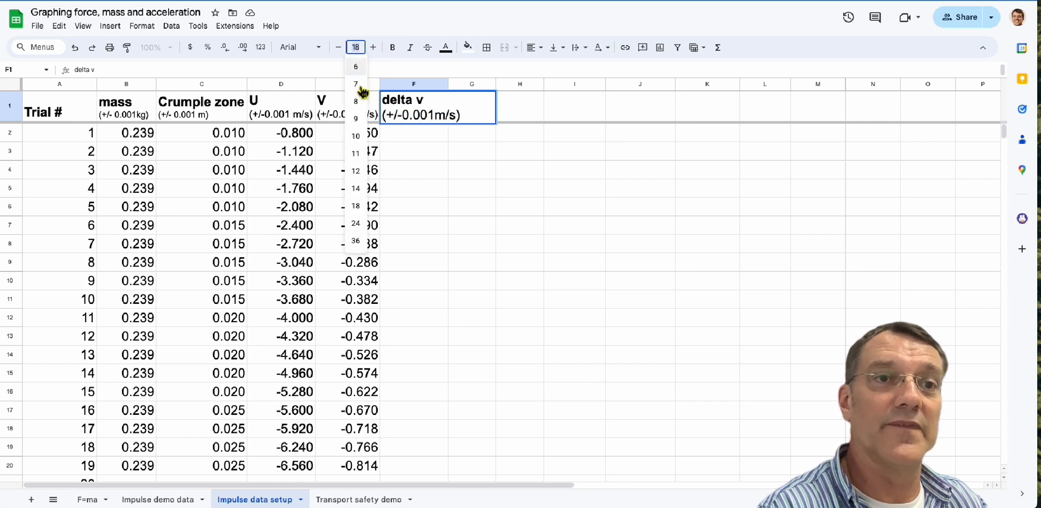
click(362, 173)
click(392, 150)
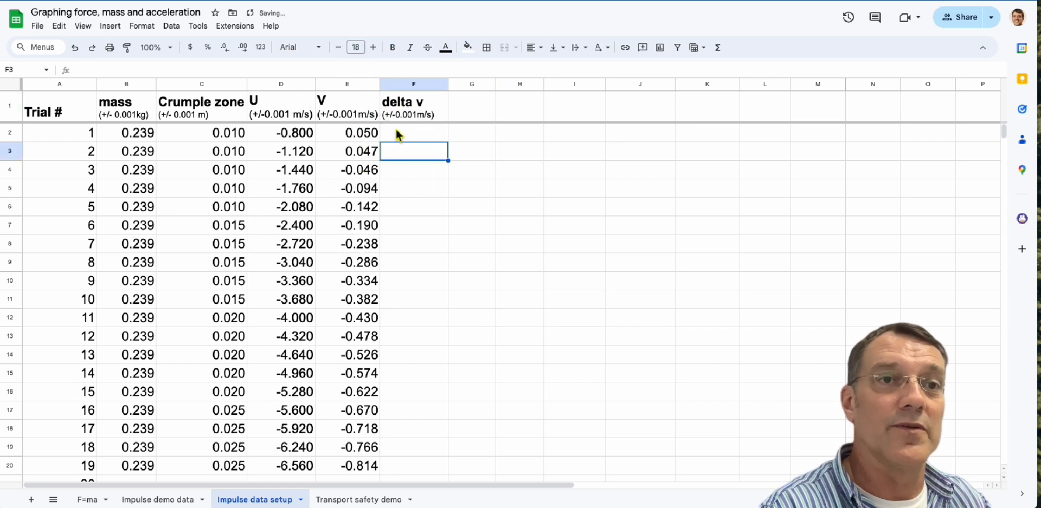
Calculate delta v in F2 with the formula =E2-D2 and accept the suggested autofill for the rest of the column
click(398, 136)
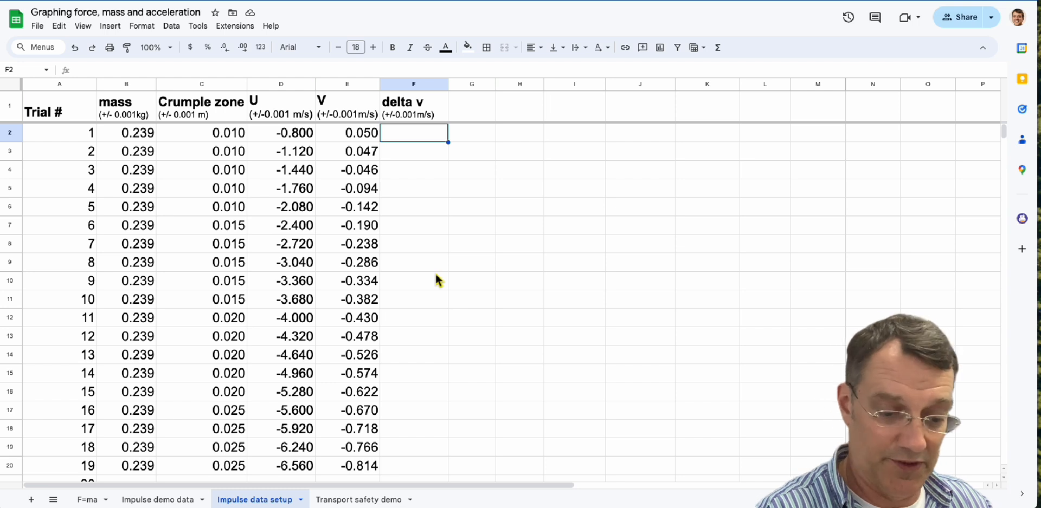
text(=)
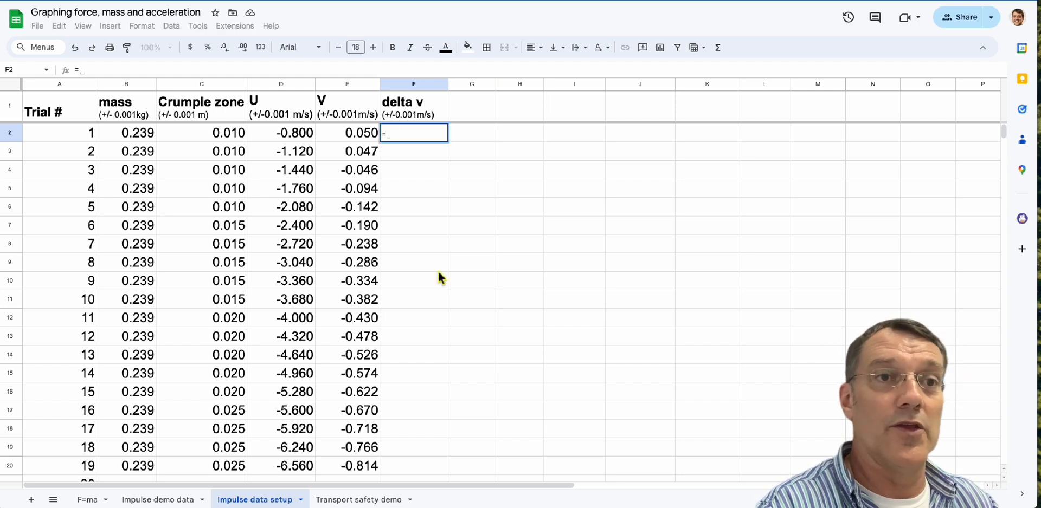
click(354, 138)
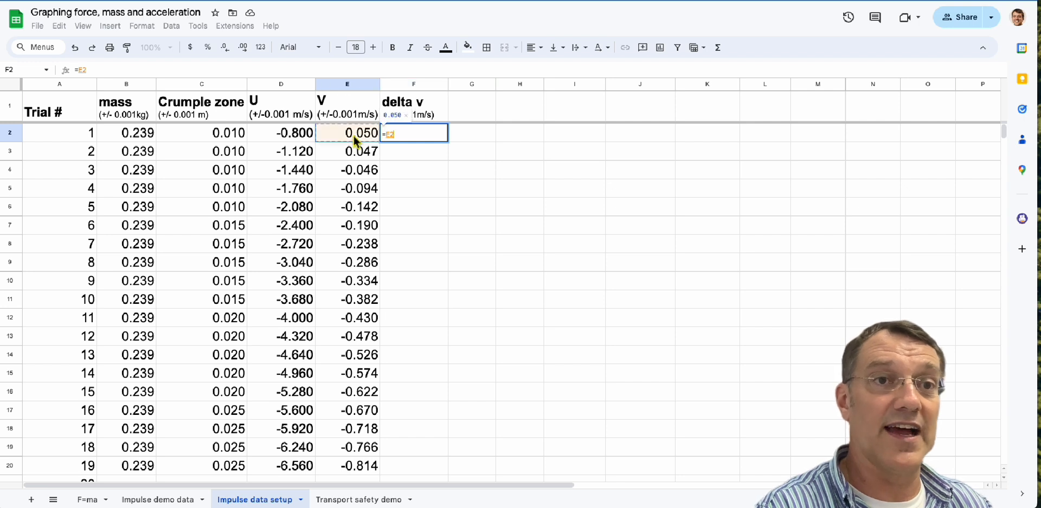
text(-)
click(289, 140)
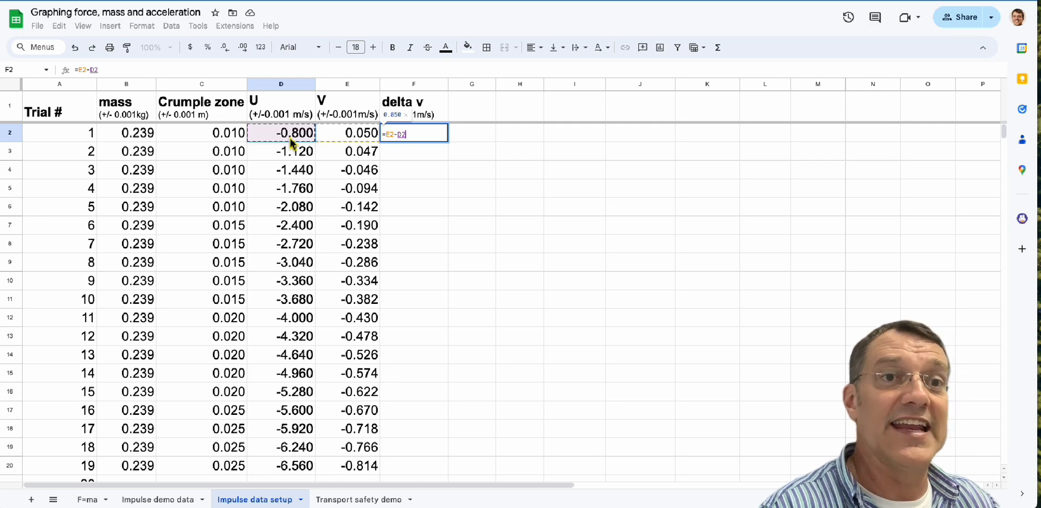
key(Return)
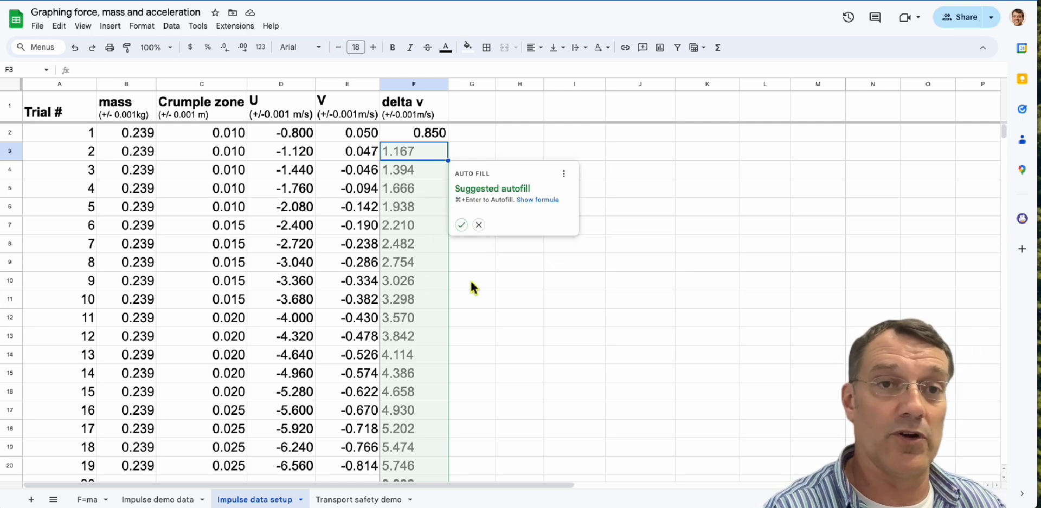
click(461, 225)
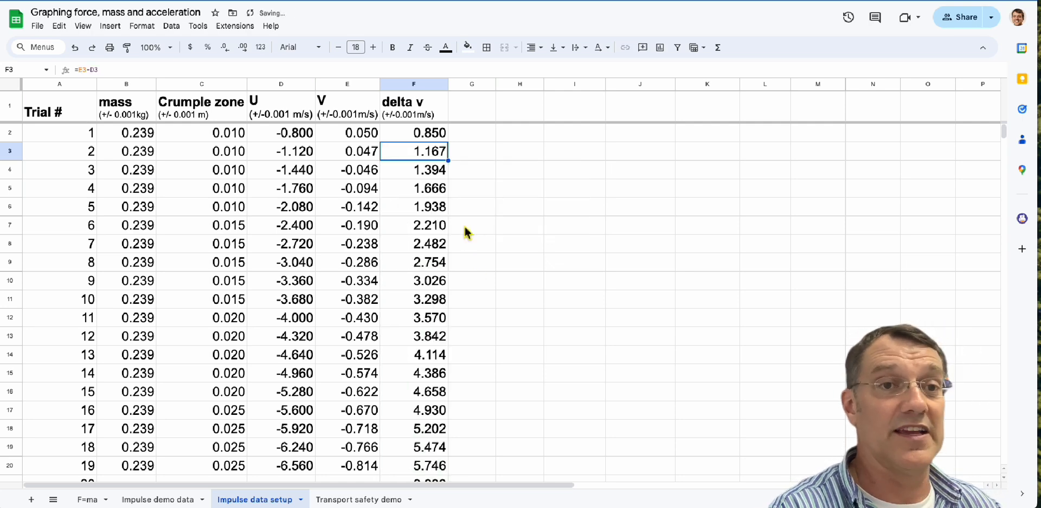
scroll(399, 402, down, 2)
scroll(397, 400, up, 2)
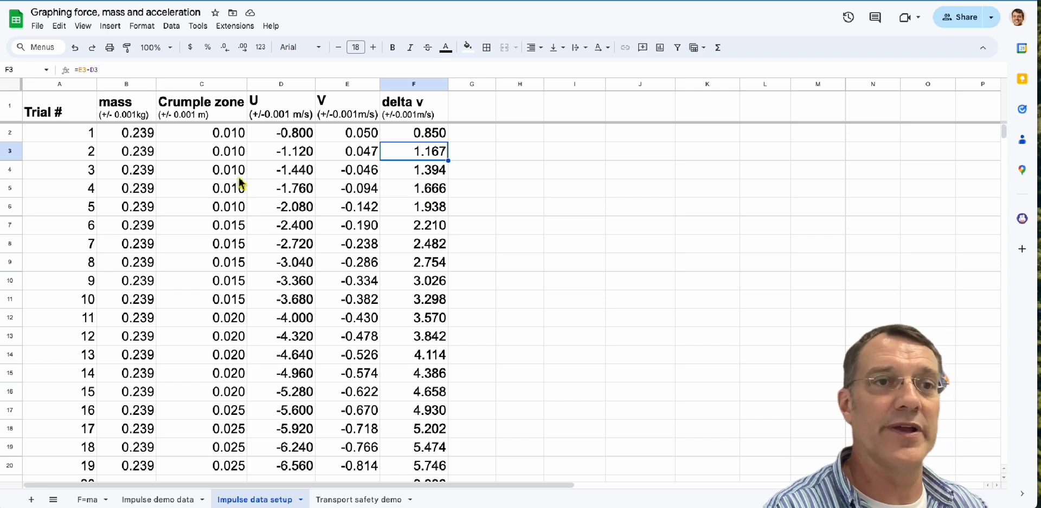
Try a U value of 1.15 for trial 3 in D4 to test the delta v formula, and undo it
click(282, 179)
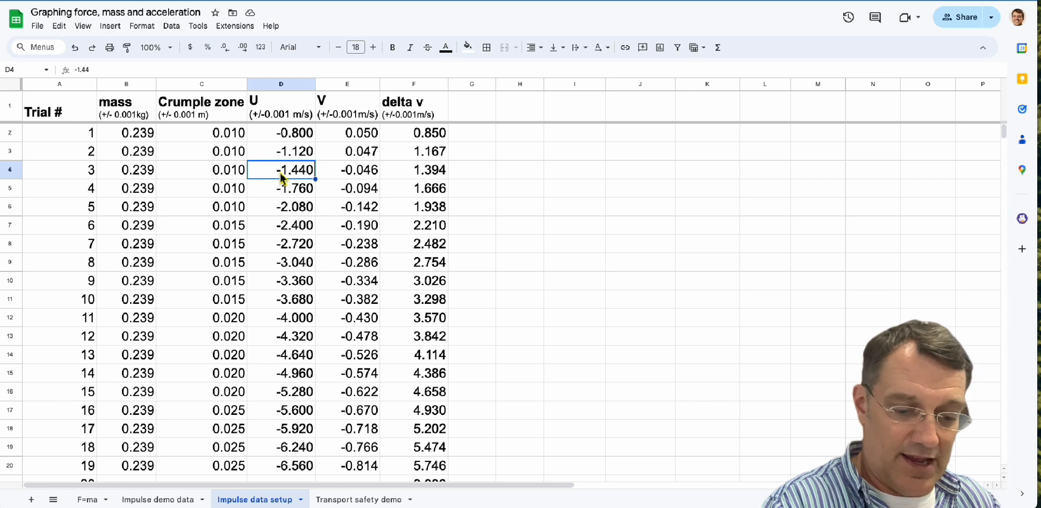
text(1)
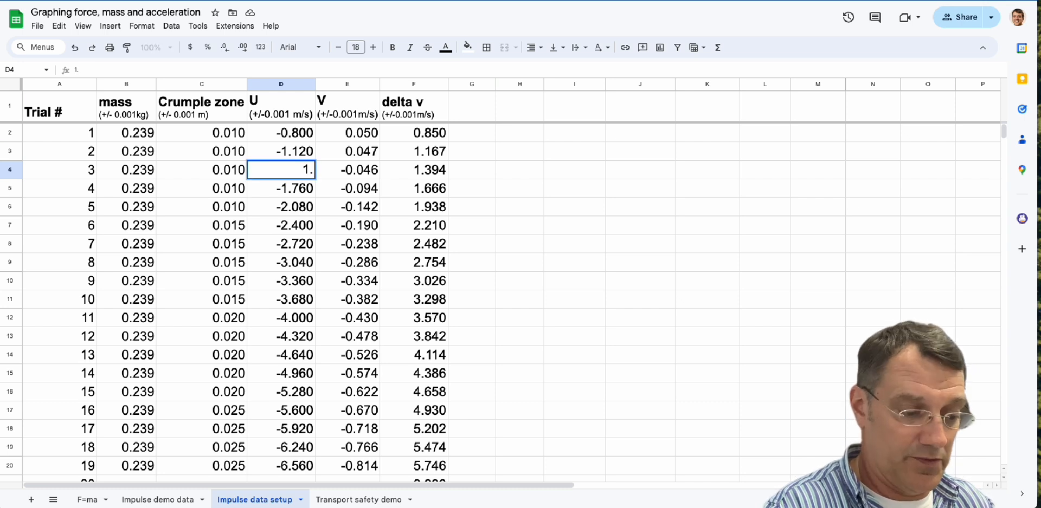
text(.15)
key(Return)
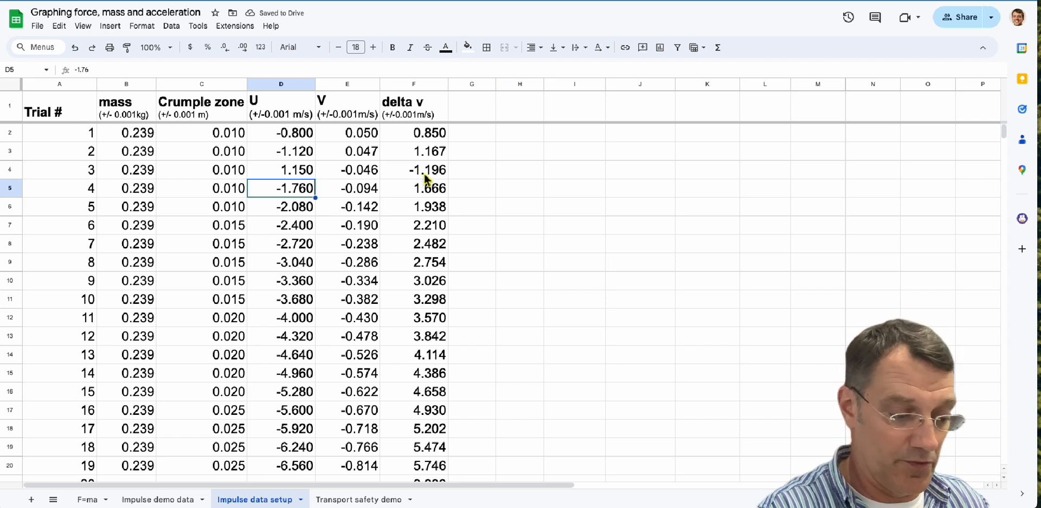
key(ctrl+z)
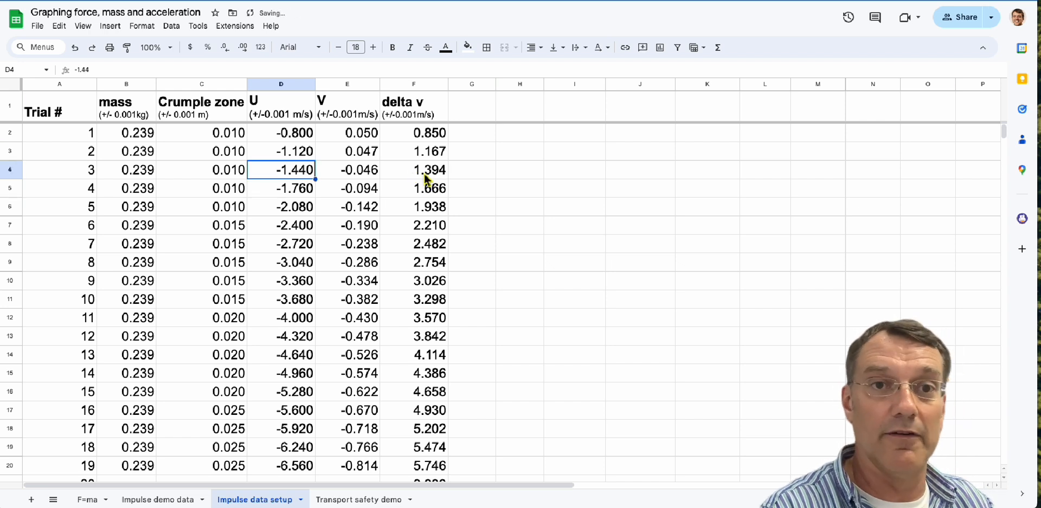
Copy the t1, t2 and delta t headers with their uncertainties from the Impulse demo data sheet into G1:I1 of the setup sheet
click(165, 502)
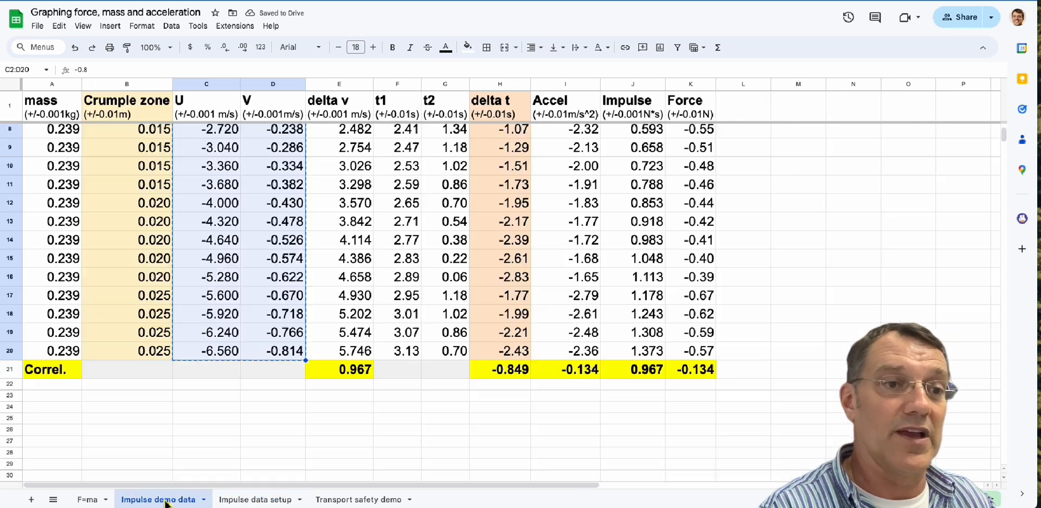
click(341, 107)
drag(387, 111, 490, 113)
key(ctrl+c)
click(258, 502)
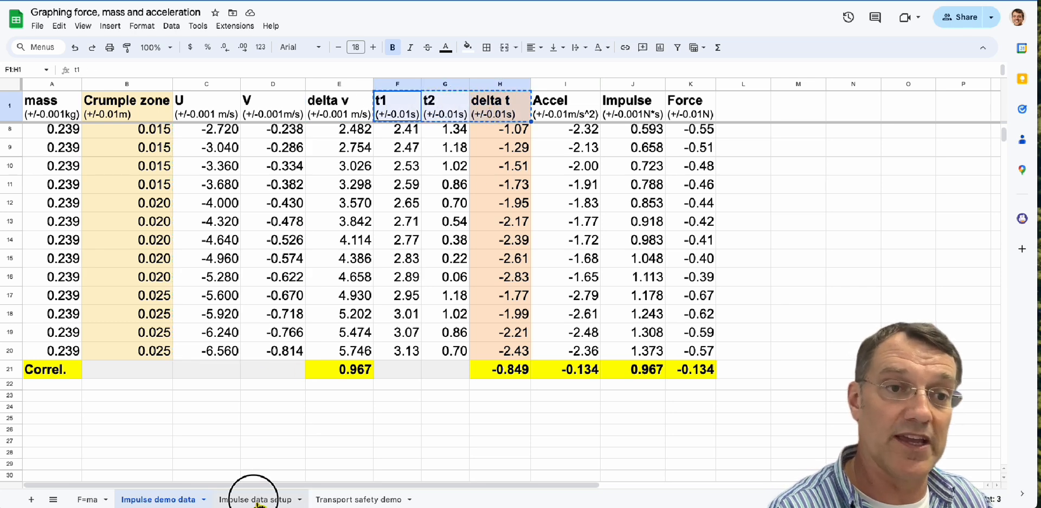
click(480, 108)
key(ctrl+v)
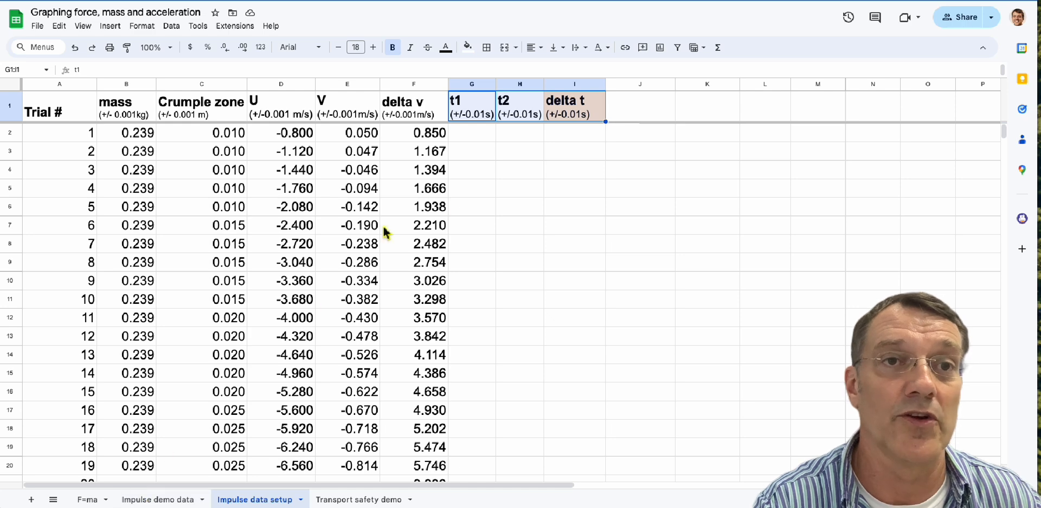
Copy the t1, t2 and delta t values in F2:H20 of the Impulse demo data sheet into G2:I20 of the setup sheet
click(157, 499)
scroll(427, 228, up, 2)
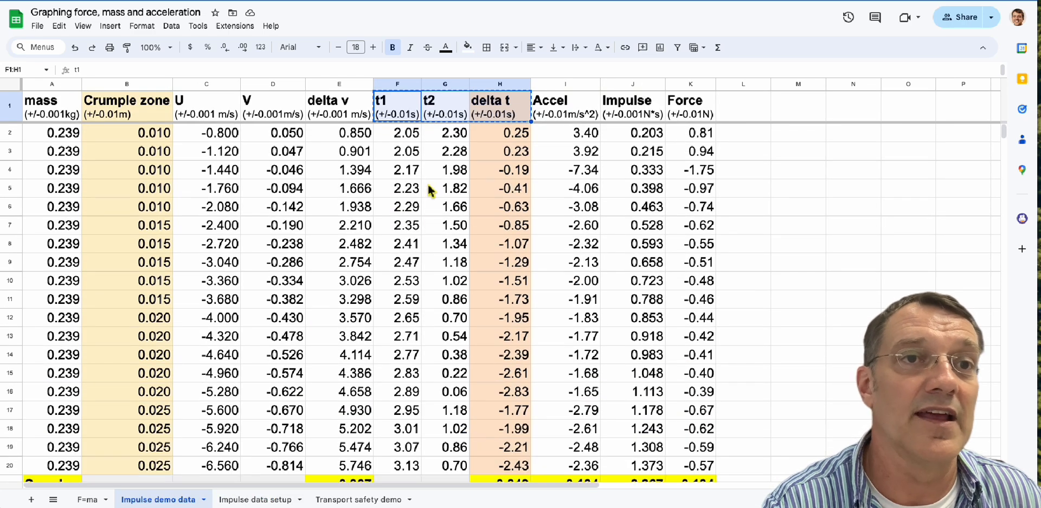
mouse_move(404, 135)
mouse_down()
mouse_move(515, 138)
mouse_move(512, 467)
mouse_up()
click(298, 499)
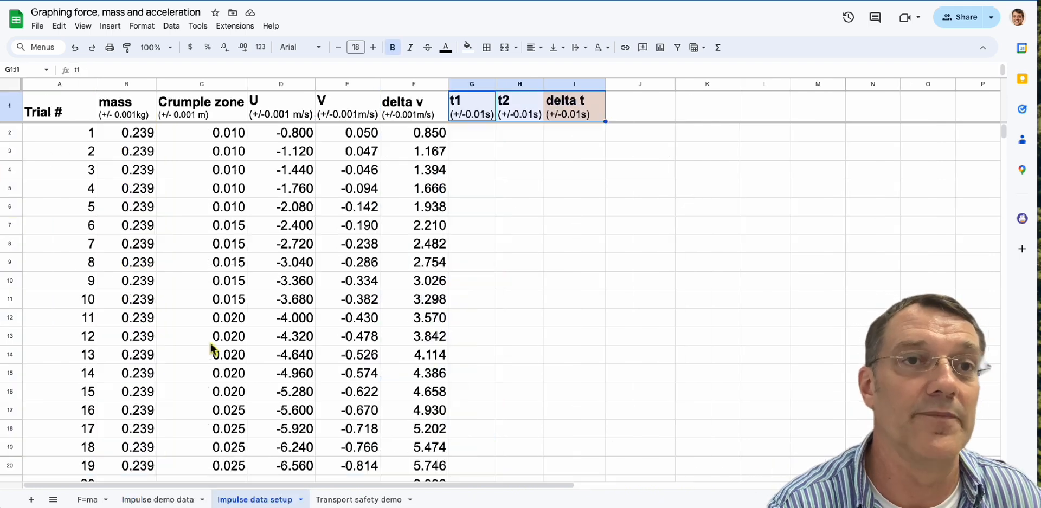
click(469, 141)
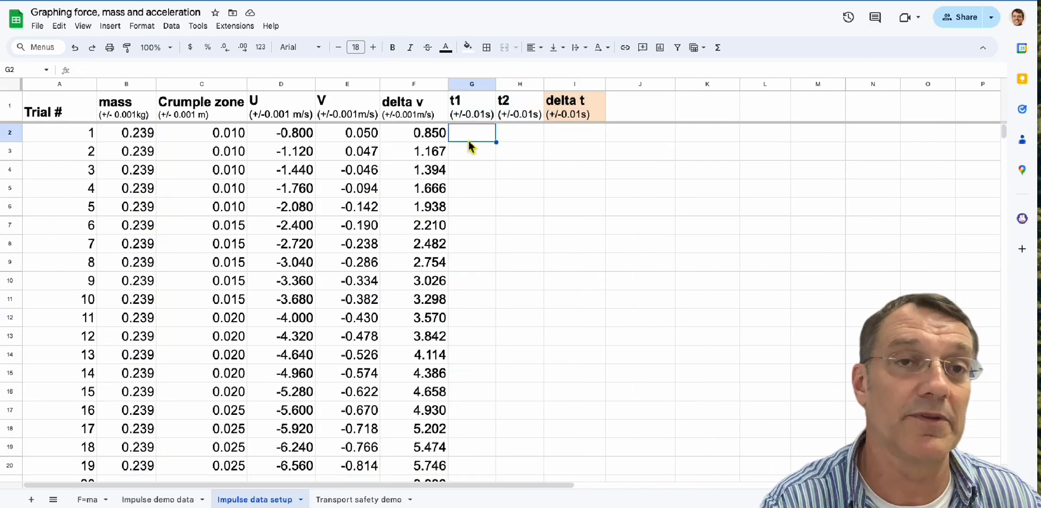
key(ctrl+v)
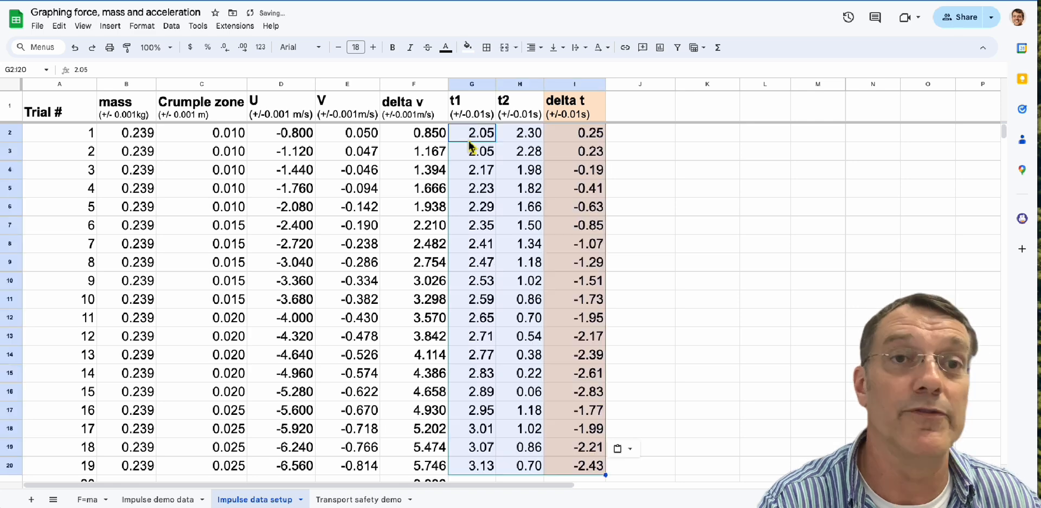
click(626, 139)
Remove the fill colour from the delta t column and check the delta t formula in I2
click(575, 84)
click(467, 47)
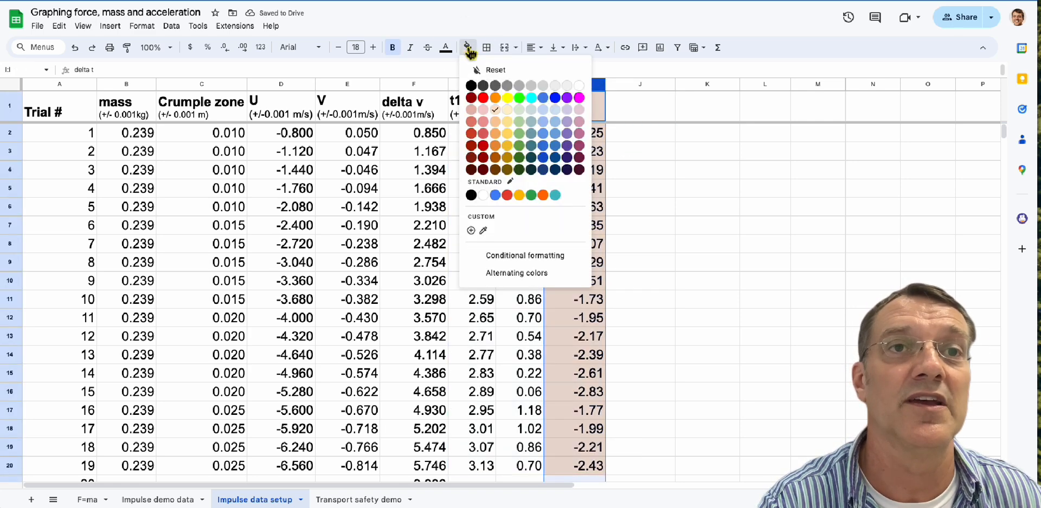
click(494, 70)
click(704, 205)
scroll(510, 151, down, 1)
scroll(509, 151, up, 1)
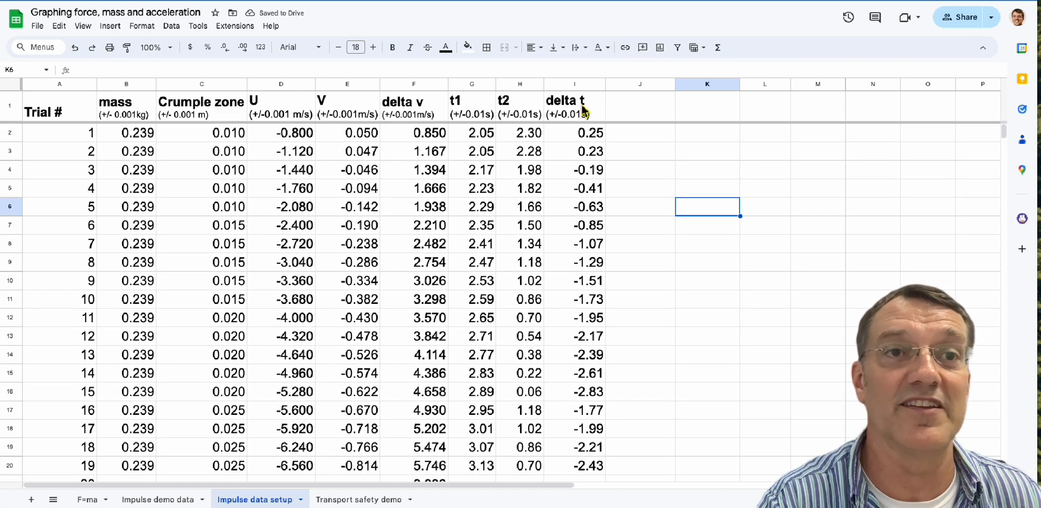
click(584, 136)
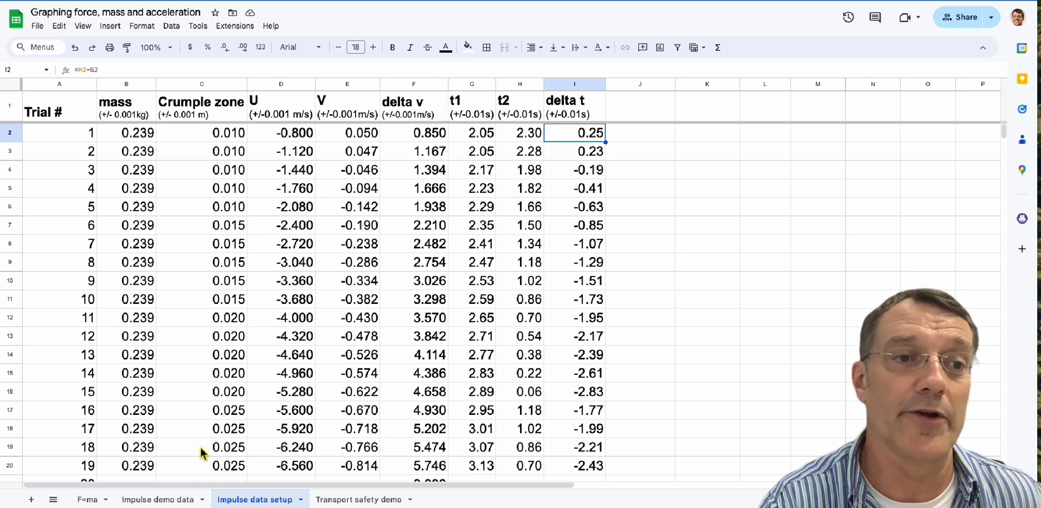
Copy the Accel, Impulse and Force headers with their uncertainties from I1:K1 of the Impulse demo data sheet into J1:L1 of the setup sheet
click(163, 499)
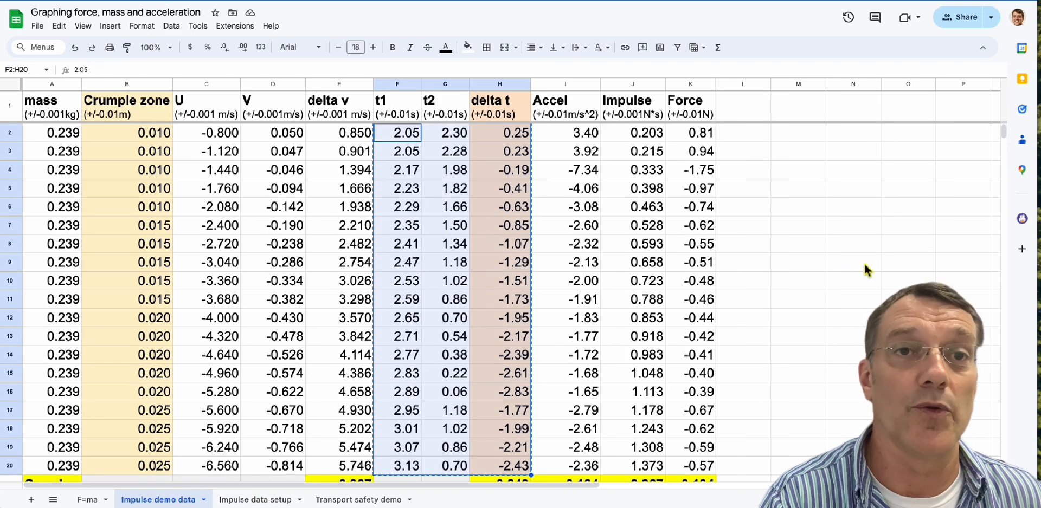
click(566, 112)
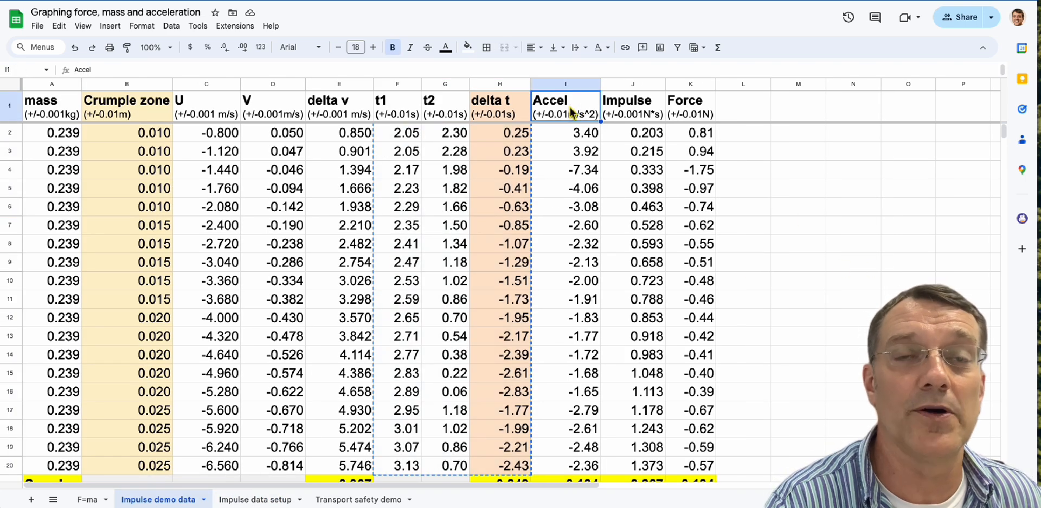
click(624, 111)
click(565, 113)
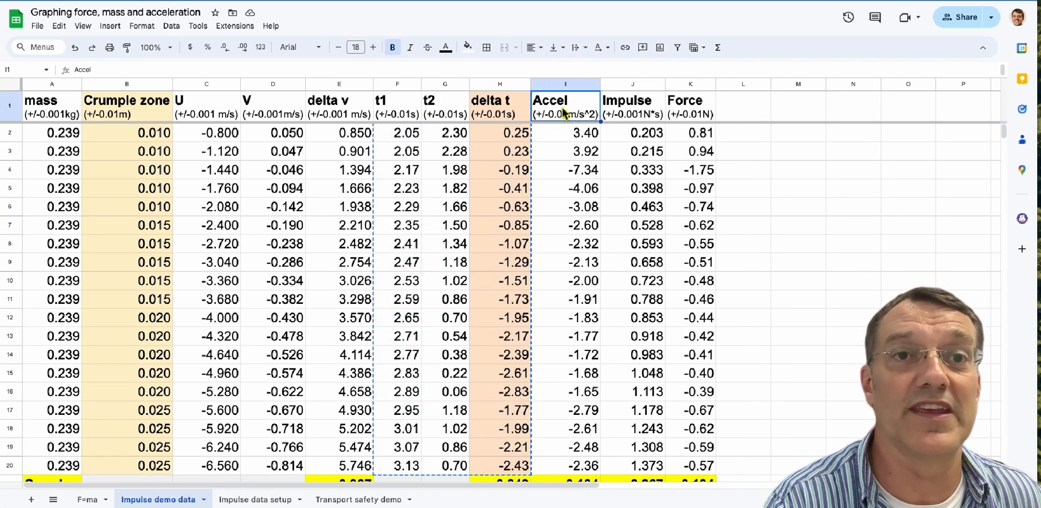
click(687, 109)
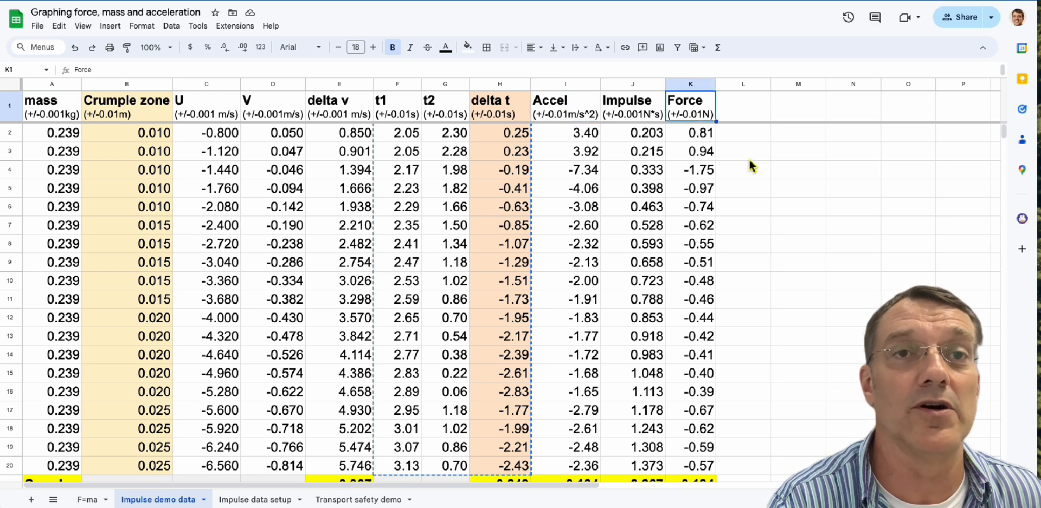
click(563, 111)
drag(563, 111, 682, 115)
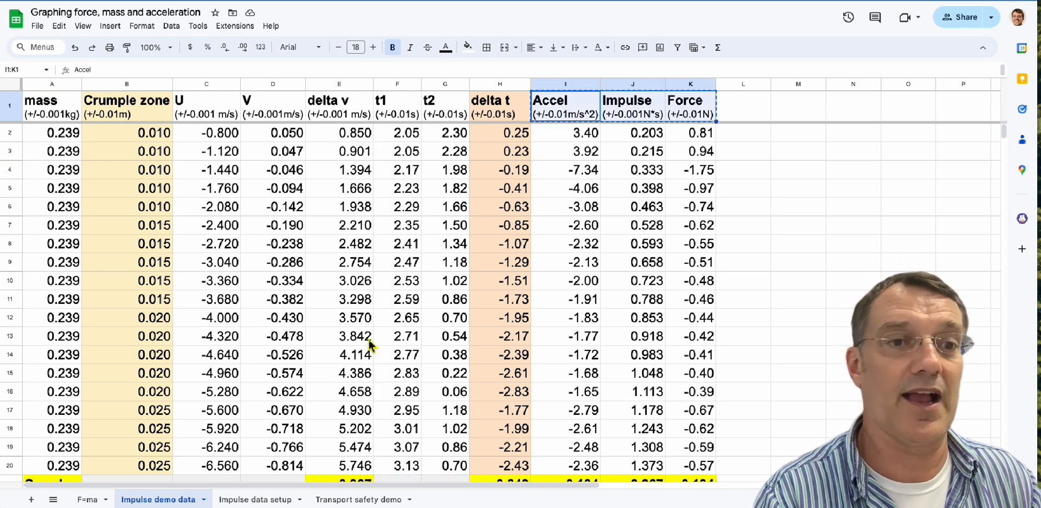
click(276, 498)
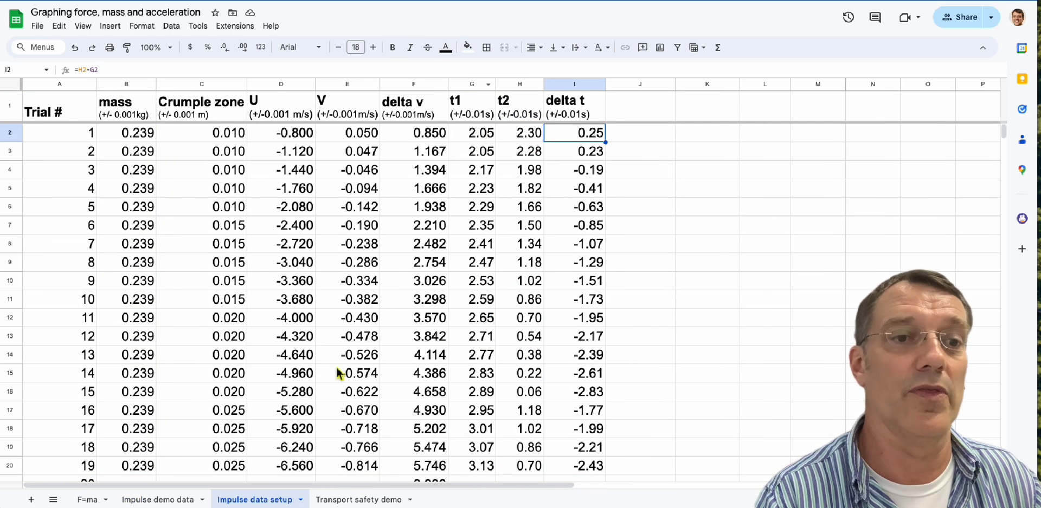
click(640, 111)
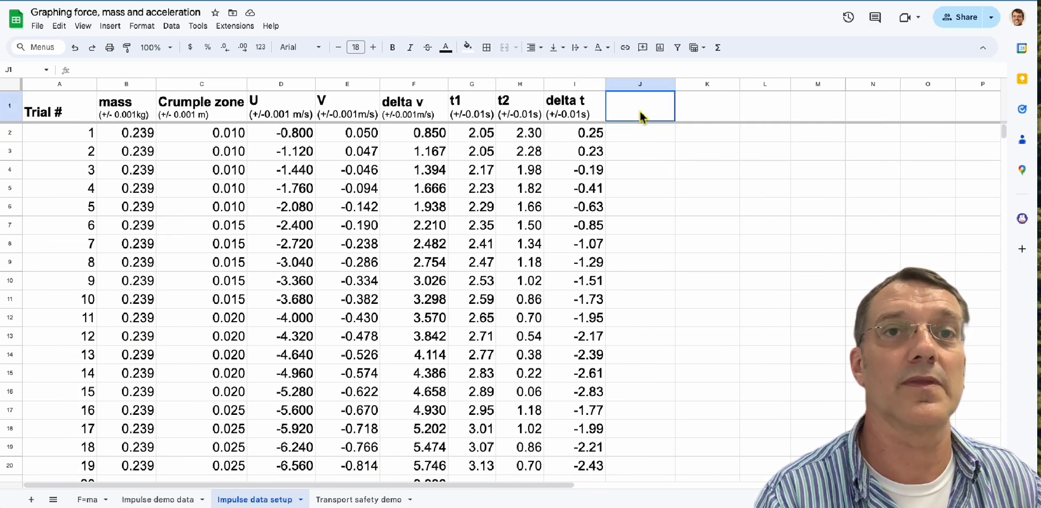
key(ctrl+v)
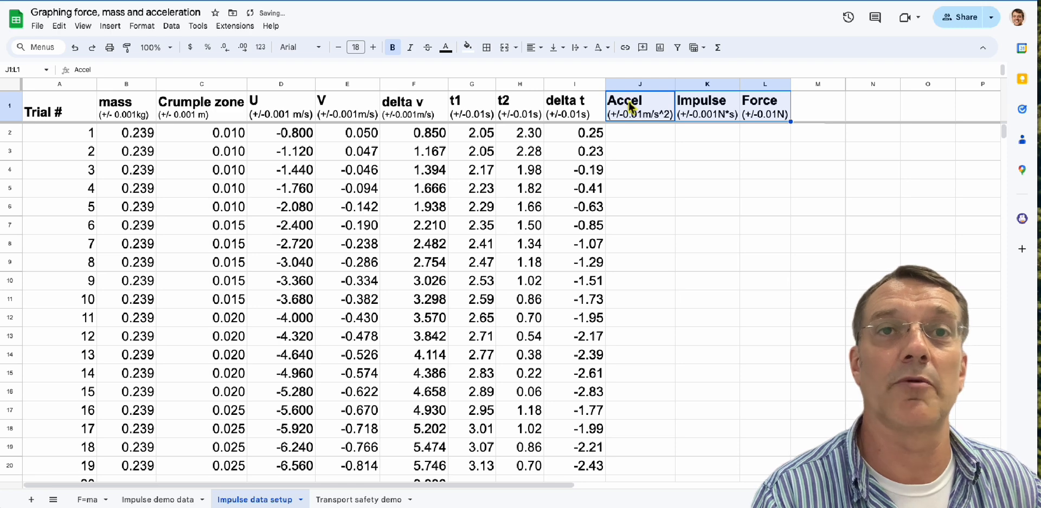
Calculate acceleration in J2 with the formula =F2/I2 and accept the suggested autofill for the rest of the column
click(654, 137)
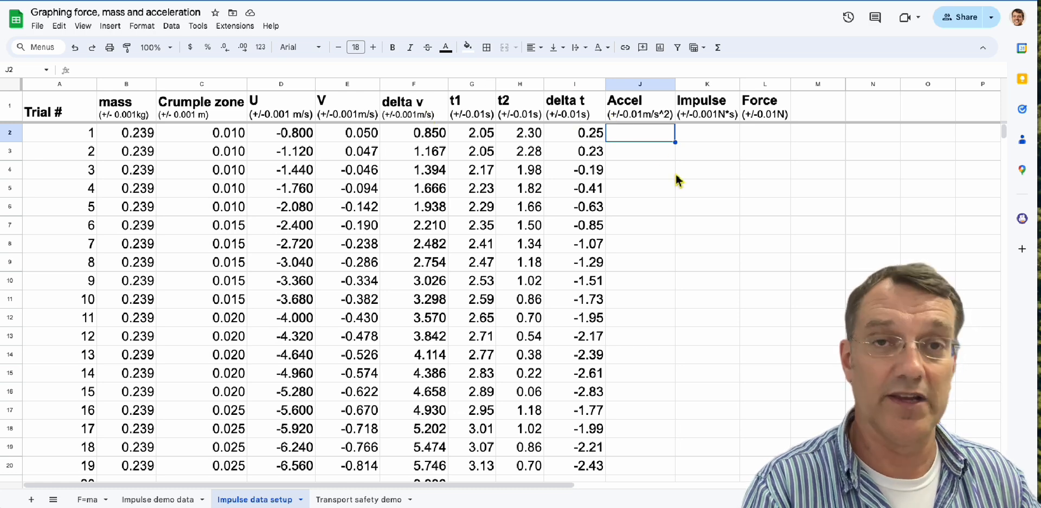
text(=)
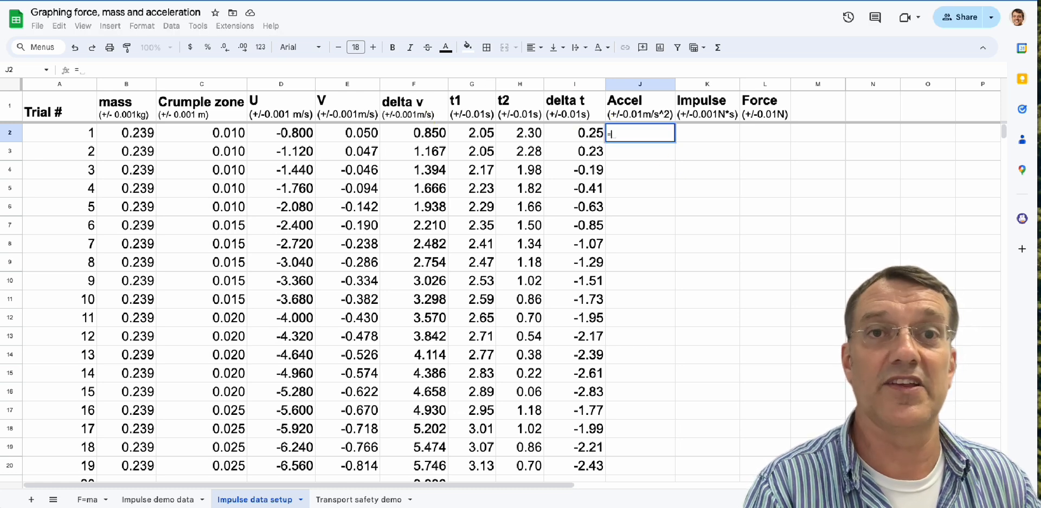
click(436, 139)
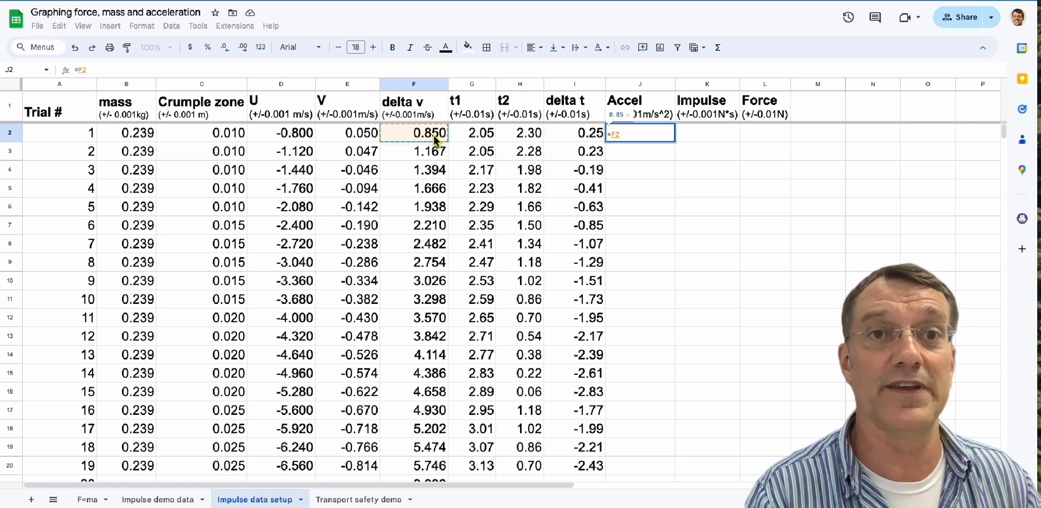
text(/)
click(573, 137)
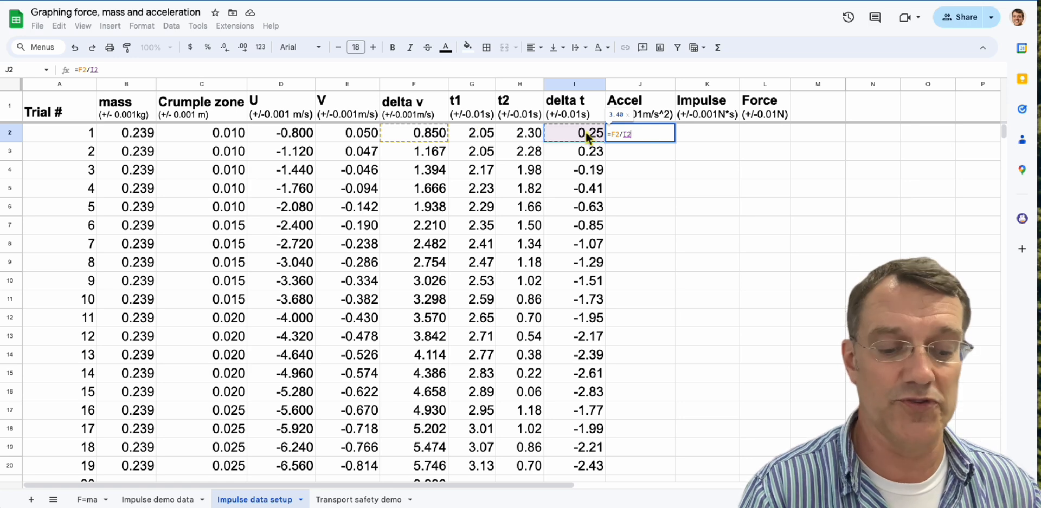
key(Return)
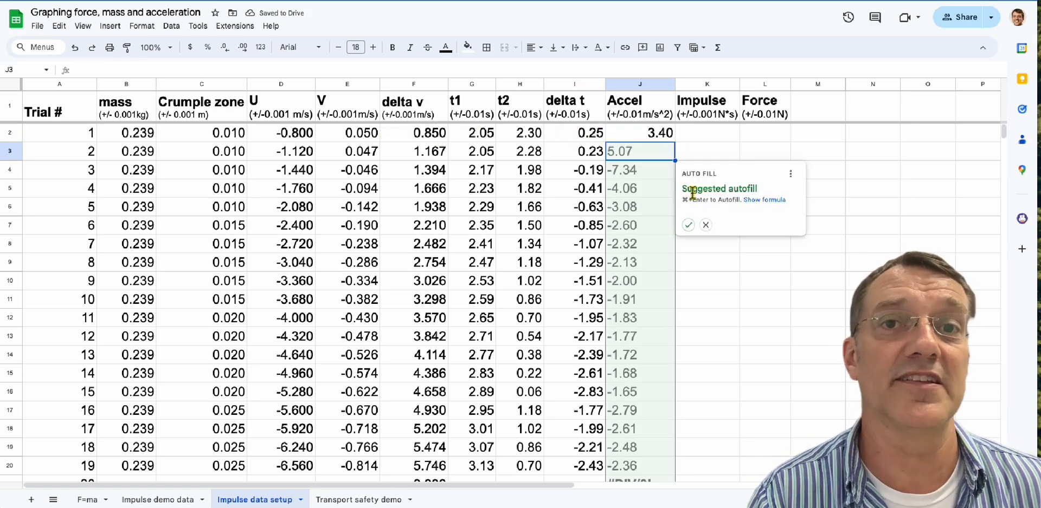
click(693, 227)
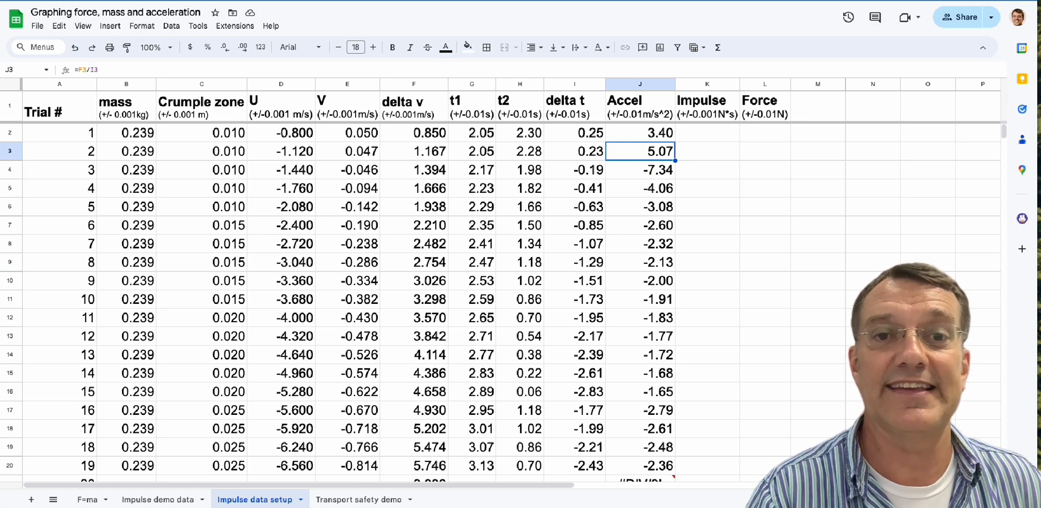
Delete the unused trial rows 21 to 26 above the Correlations row
scroll(638, 349, down, 1)
scroll(637, 349, down, 2)
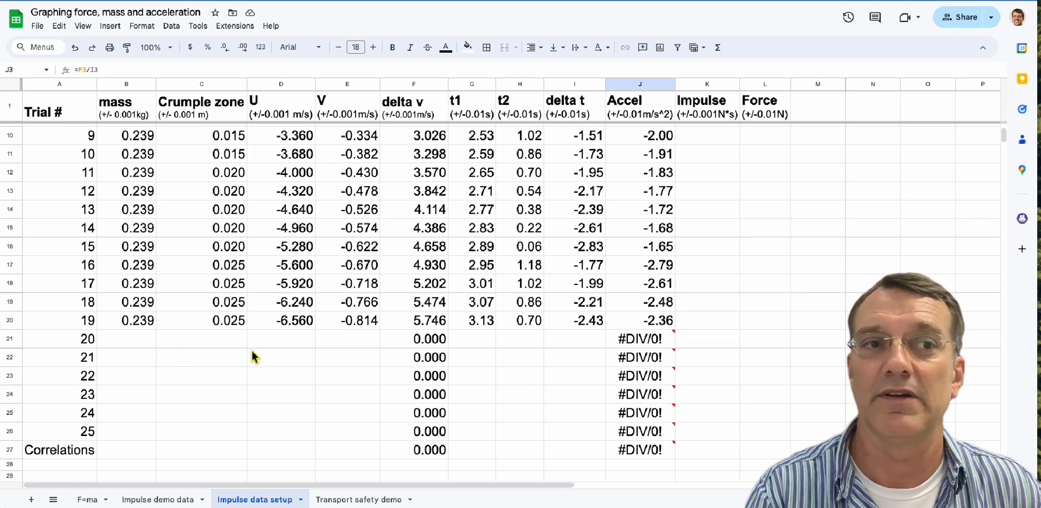
drag(9, 341, 21, 435)
right_click(20, 436)
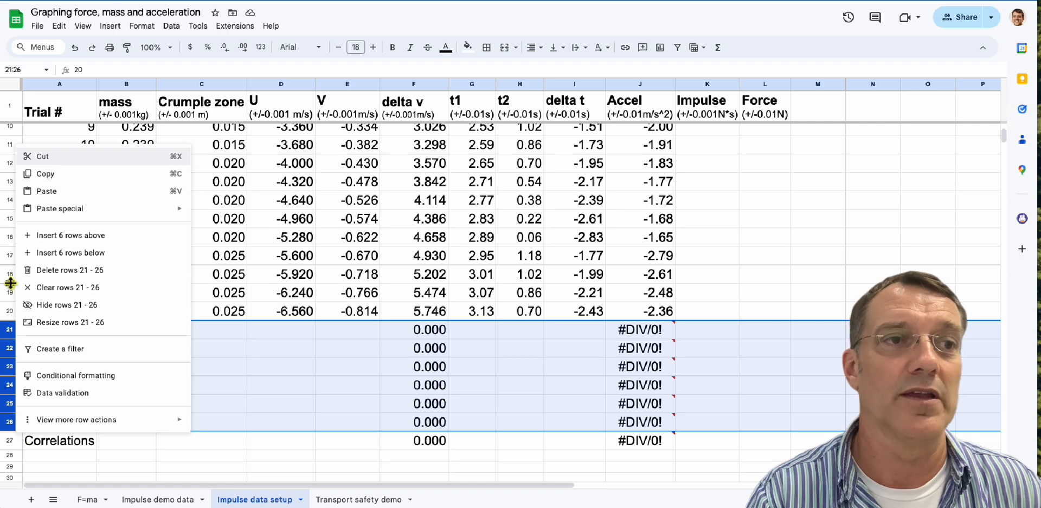
click(52, 270)
click(262, 344)
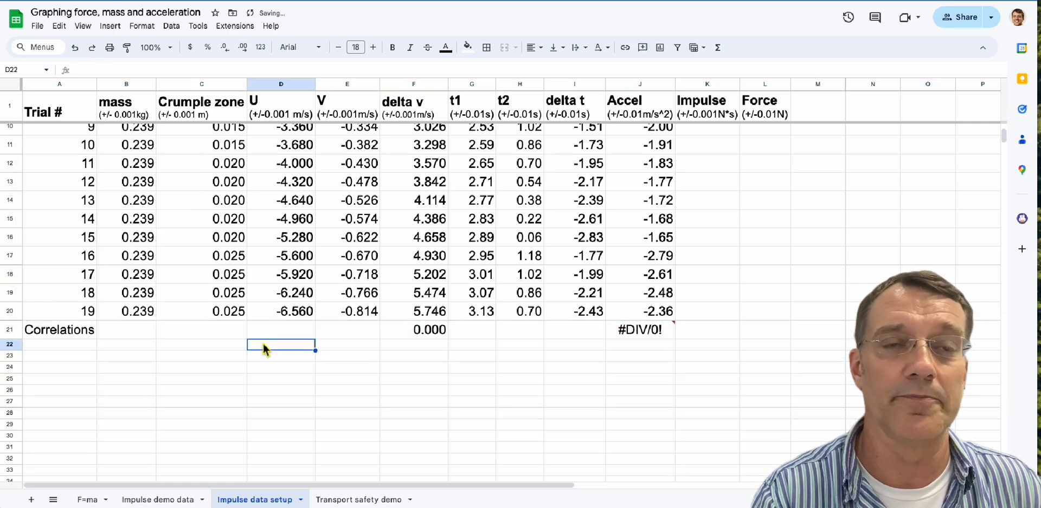
Clear the autofilled delta v and Accel cells, F21 and J21, in the Correlations row
scroll(262, 347, up, 3)
scroll(264, 371, down, 1)
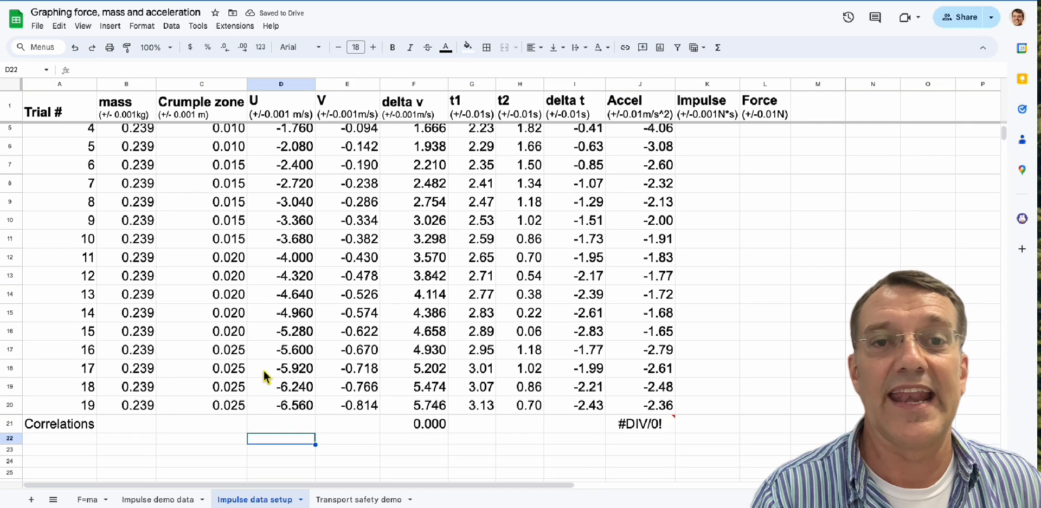
click(415, 428)
key(Delete)
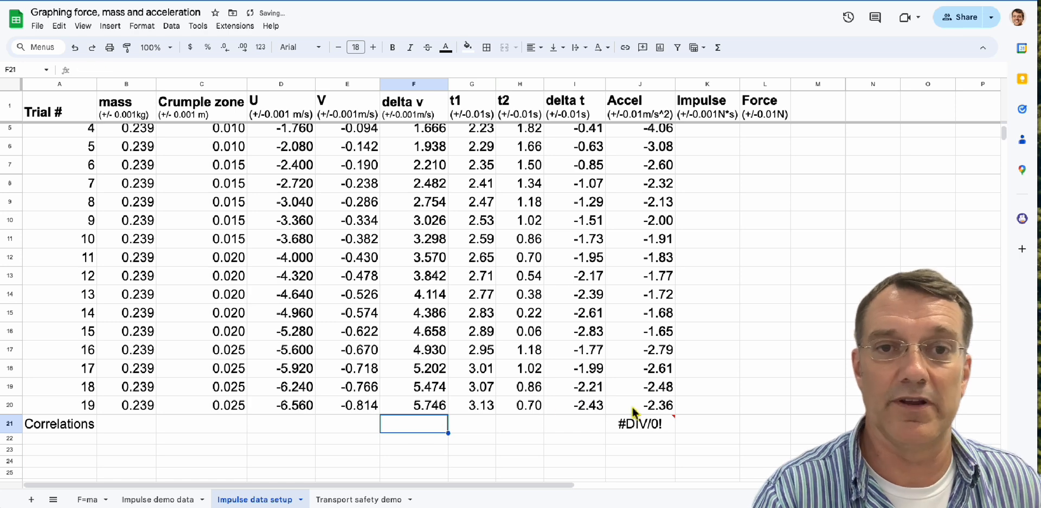
click(646, 429)
key(Delete)
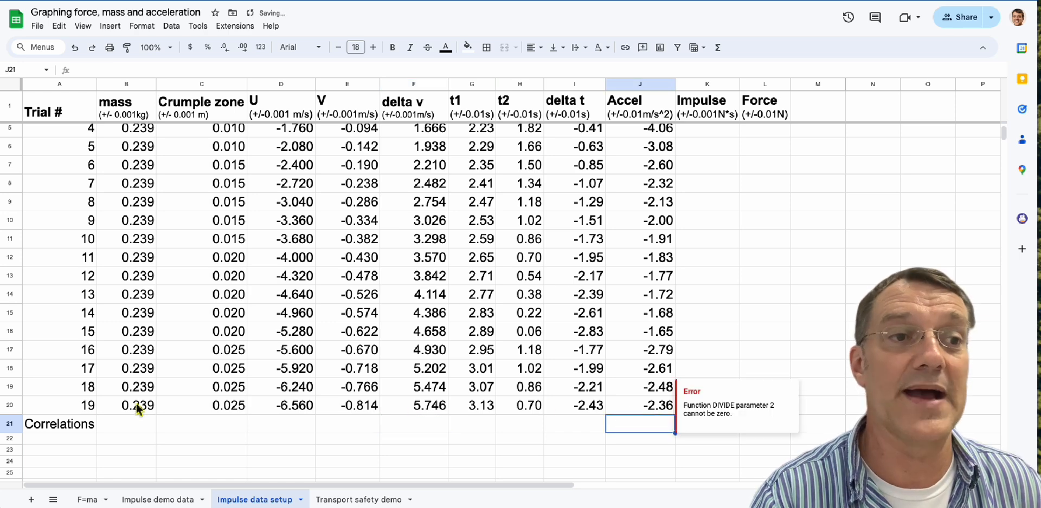
Calculate impulse in K2 with the formula =B2*F2 and accept the suggested autofill for the rest of the column
scroll(363, 195, up, 1)
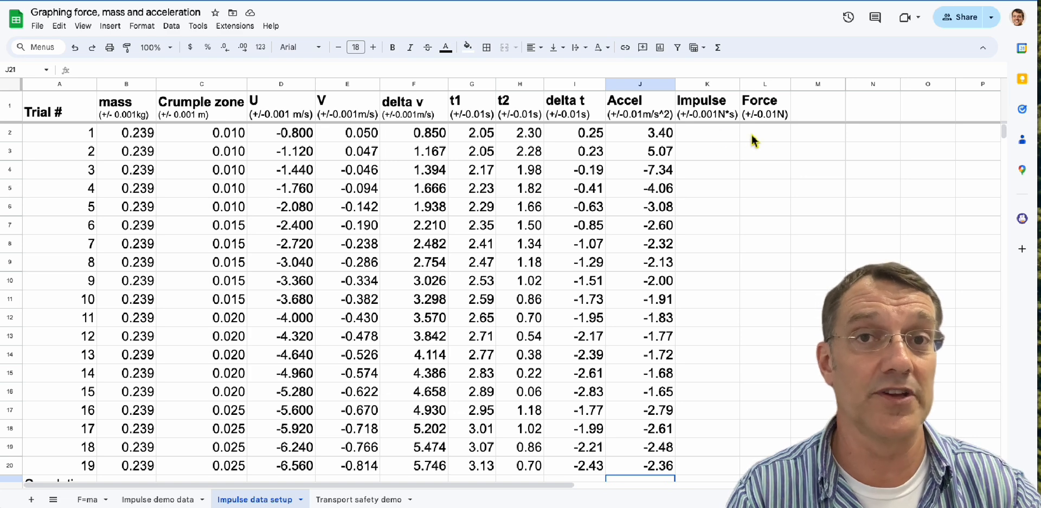
click(715, 140)
text(=)
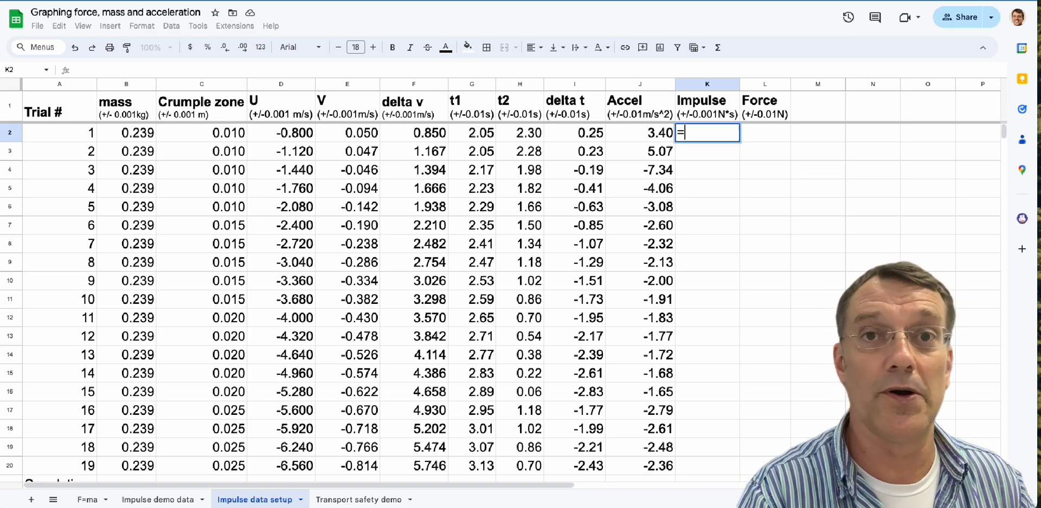
click(137, 134)
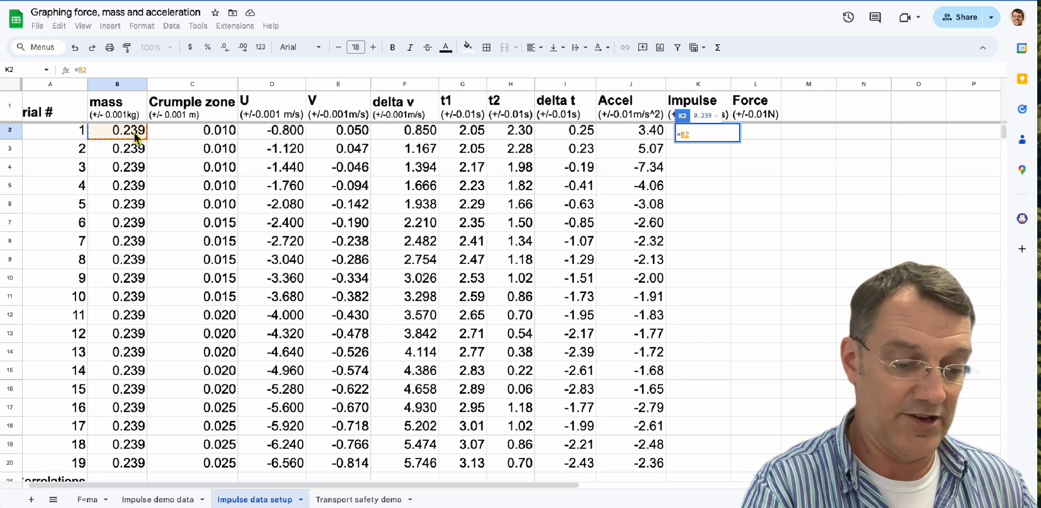
text(*)
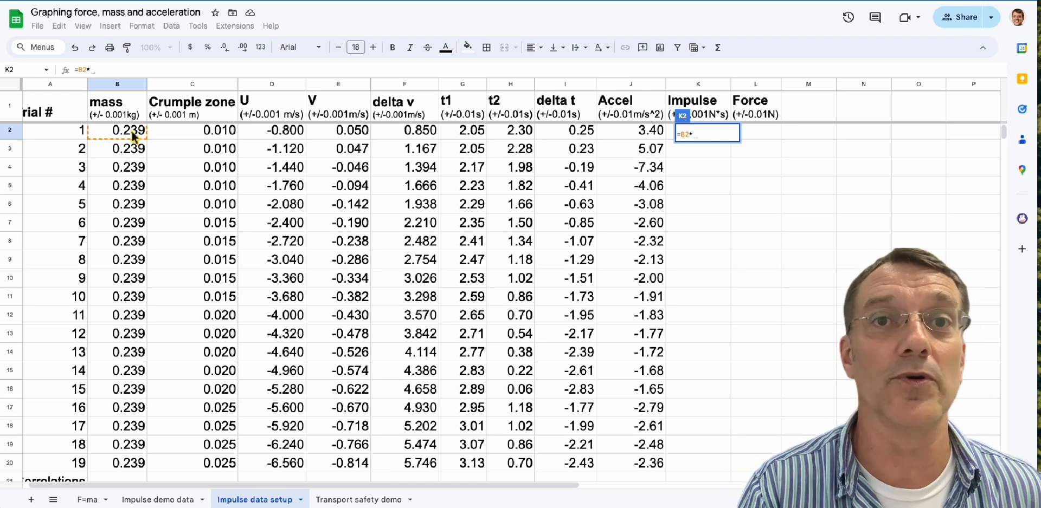
click(573, 142)
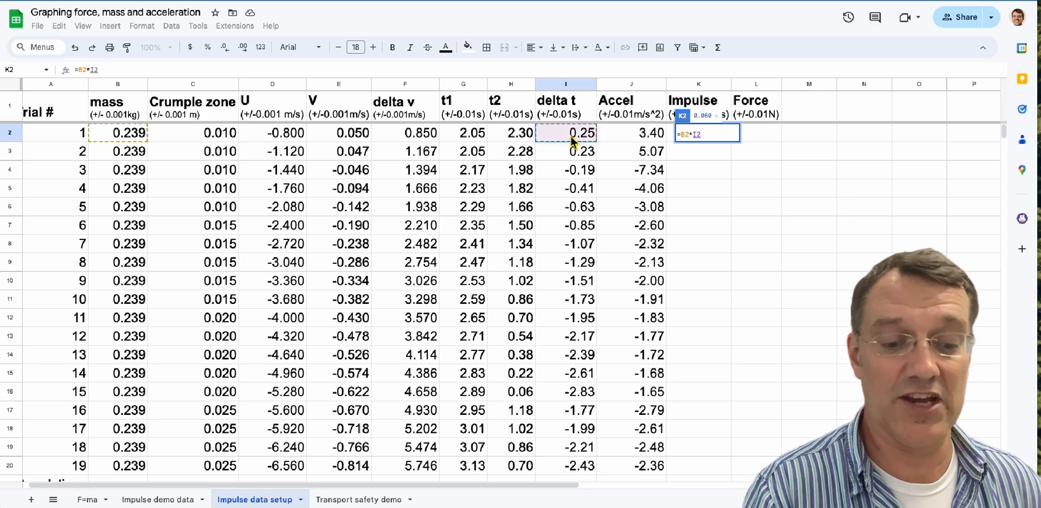
key(BackSpace)
key(BackSpace)
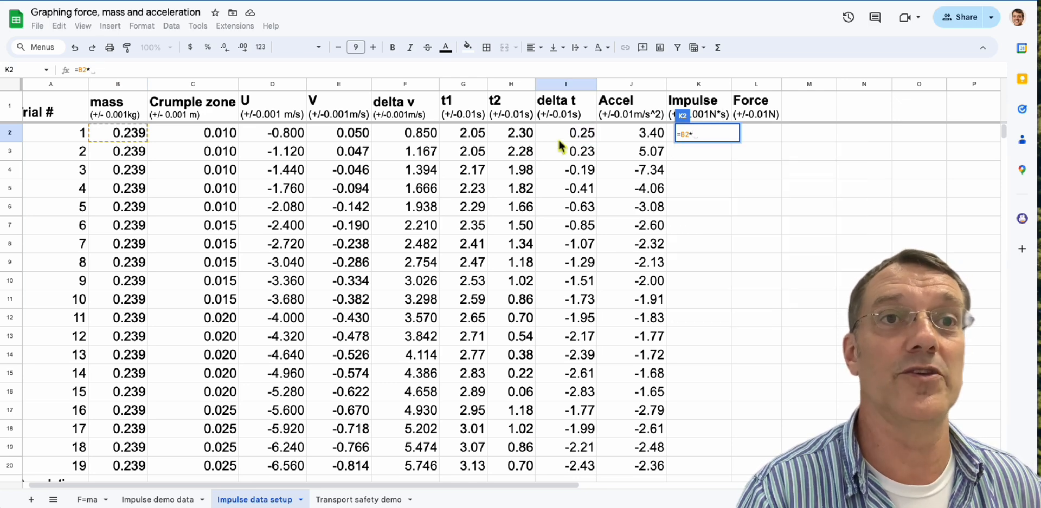
click(419, 140)
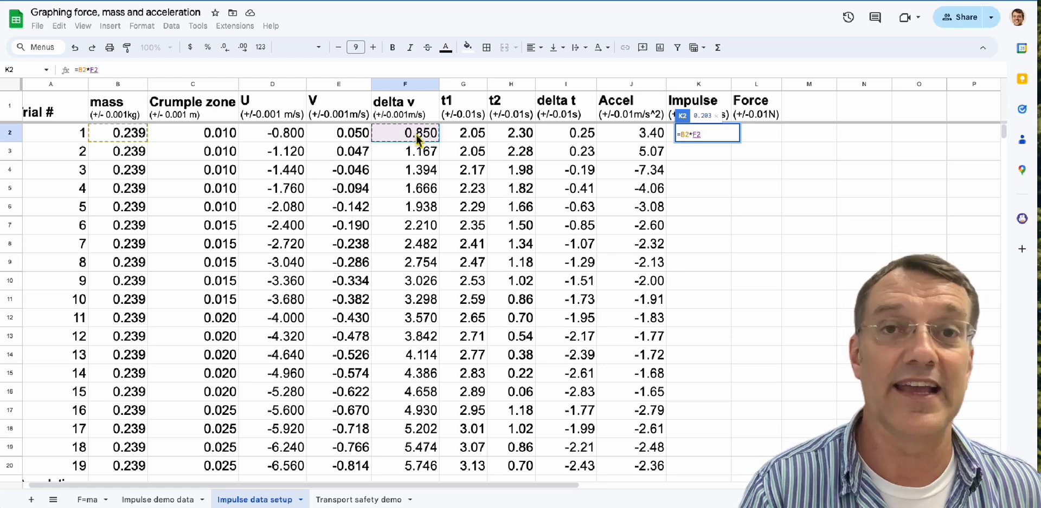
key(Return)
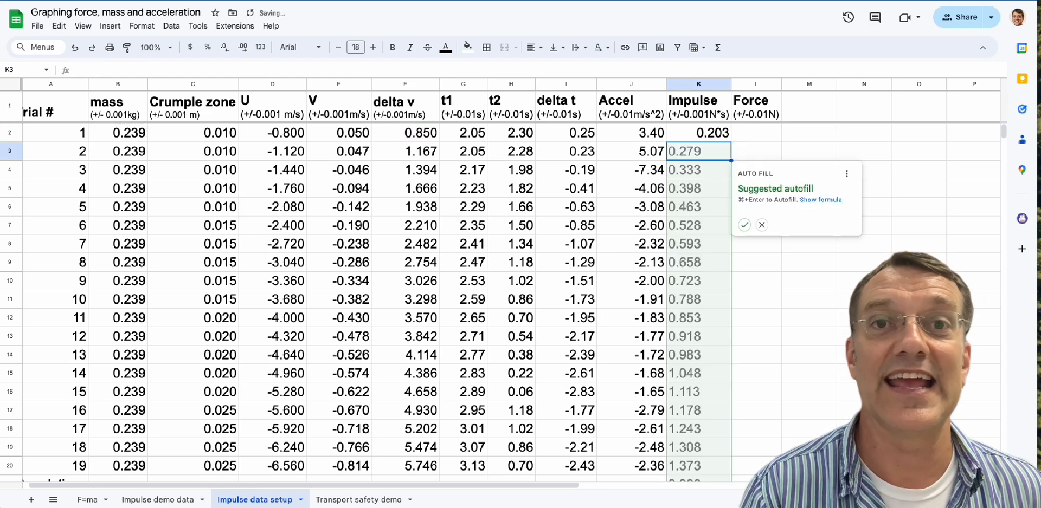
click(745, 226)
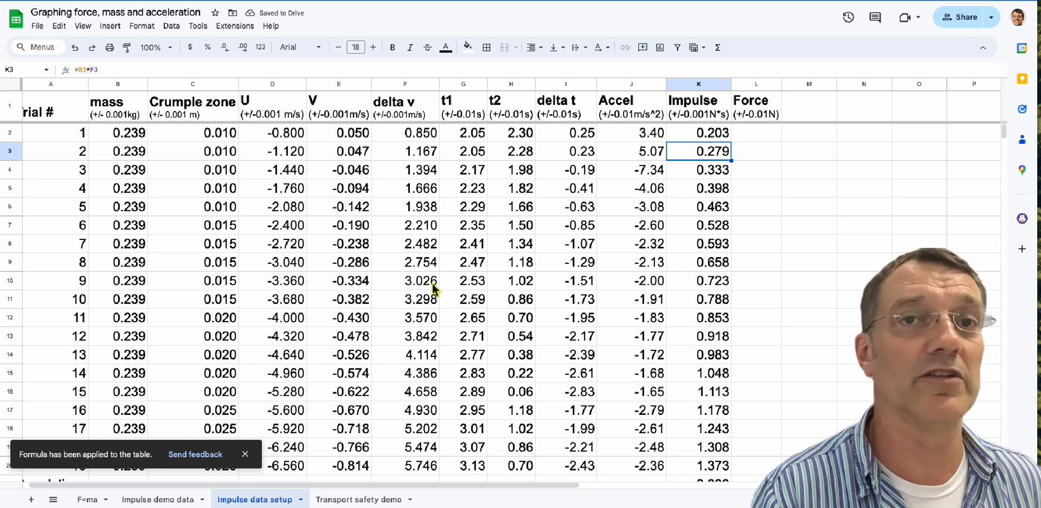
Calculate force in L2 with the formula =B2*J2 and accept the suggested autofill for the rest of the column
click(750, 139)
text(=)
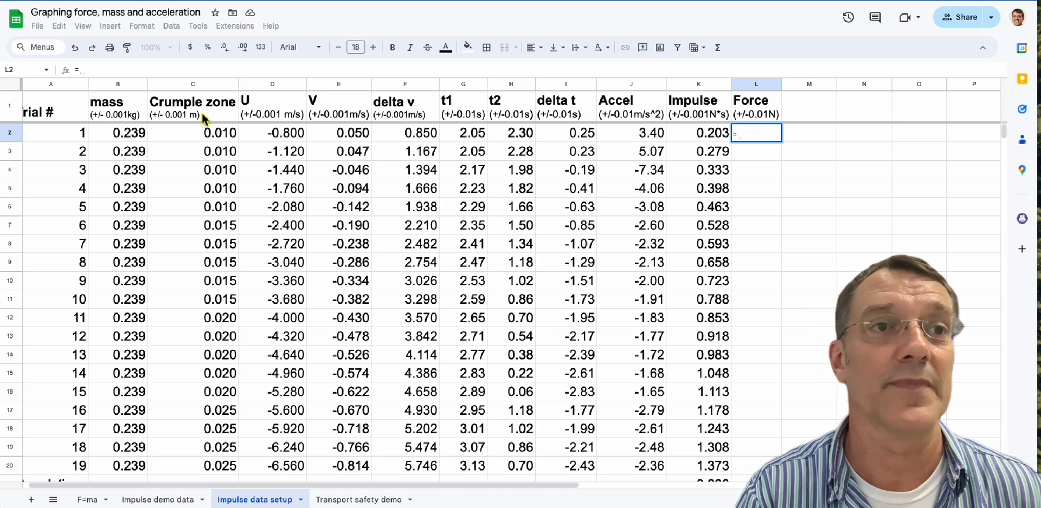
click(117, 132)
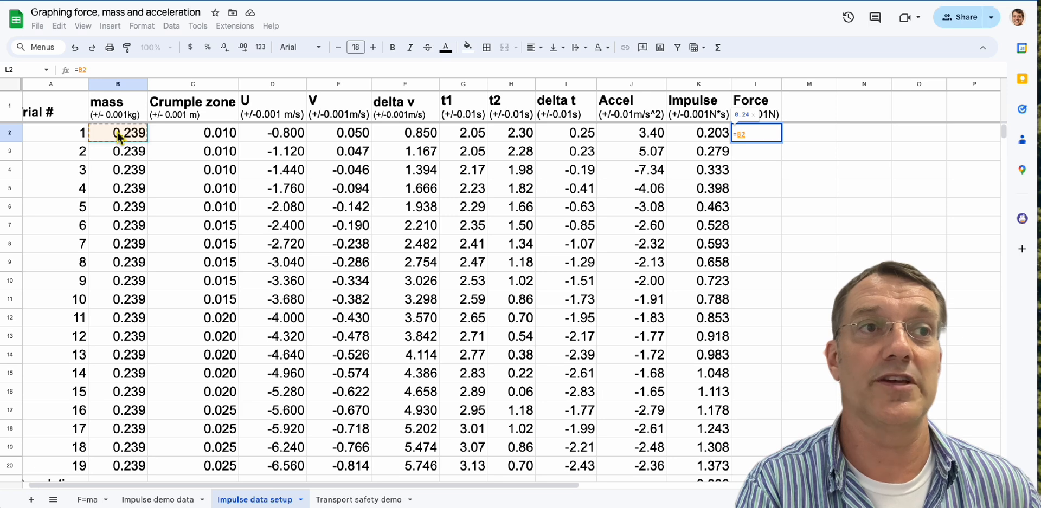
text(*)
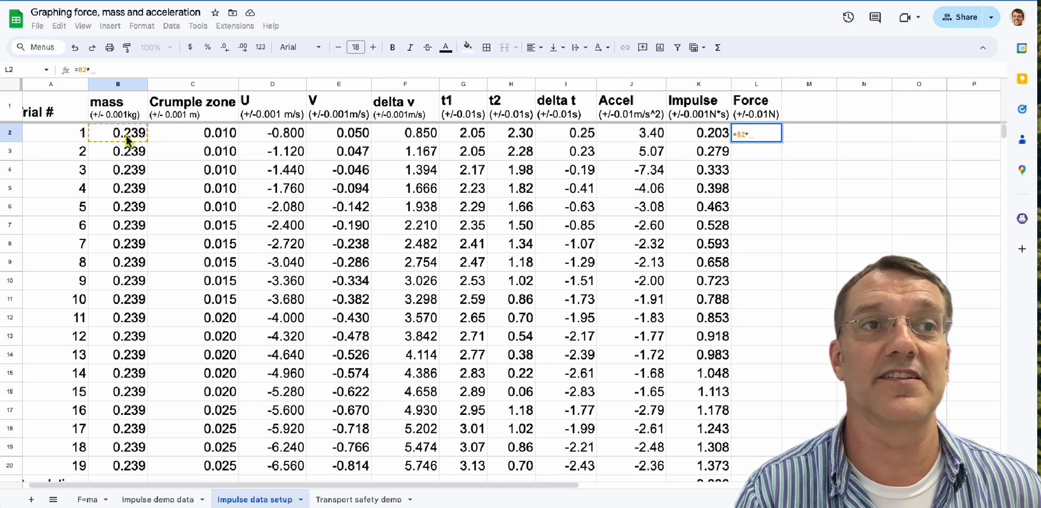
click(633, 132)
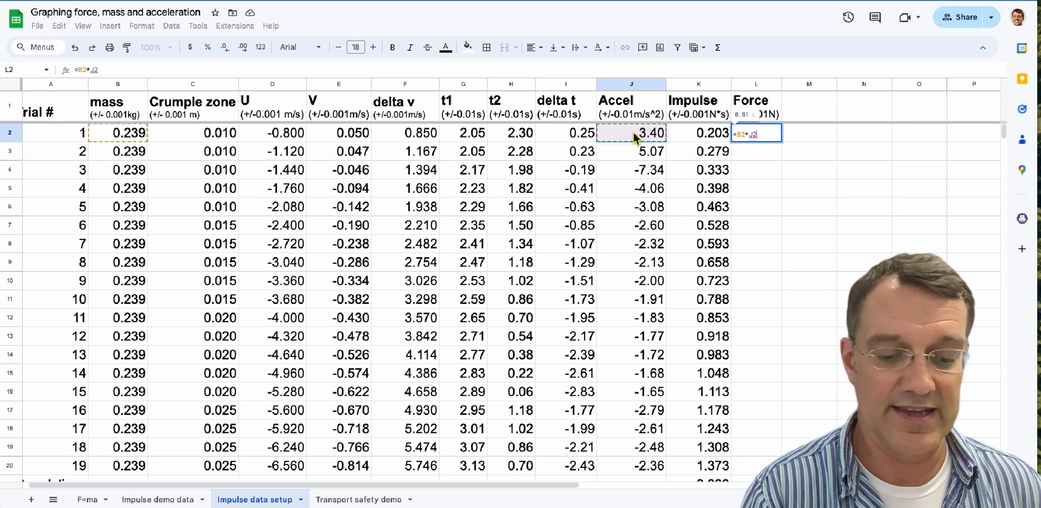
key(Return)
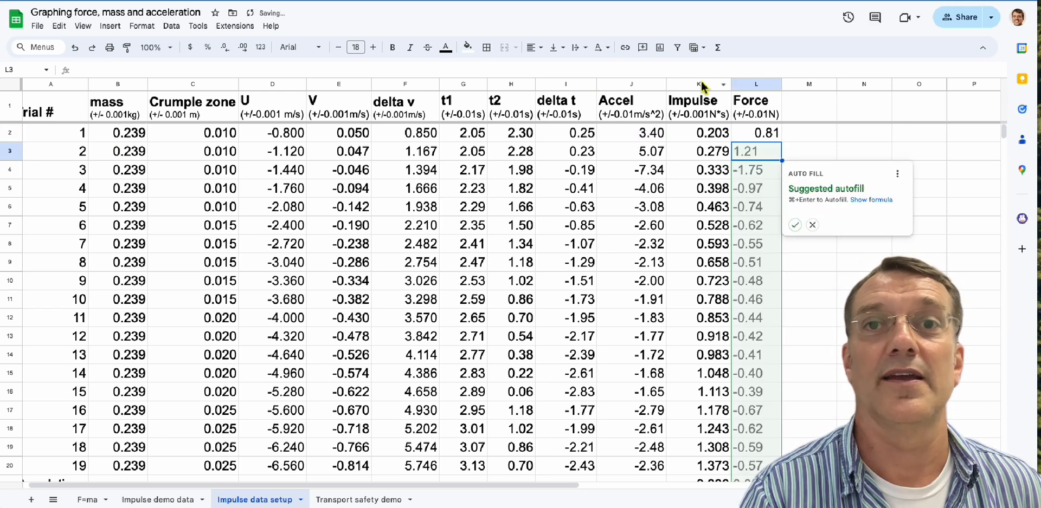
click(794, 224)
scroll(745, 271, down, 2)
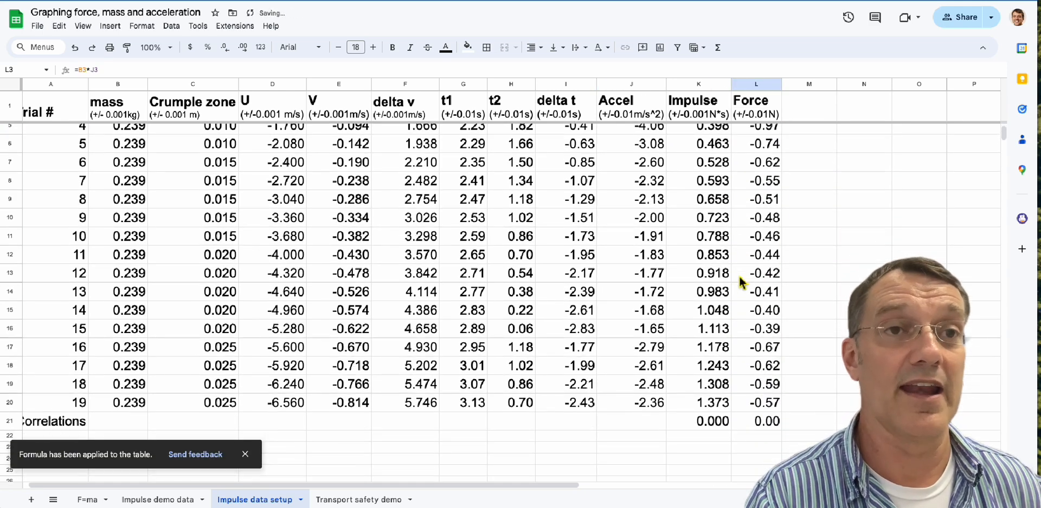
scroll(743, 279, up, 2)
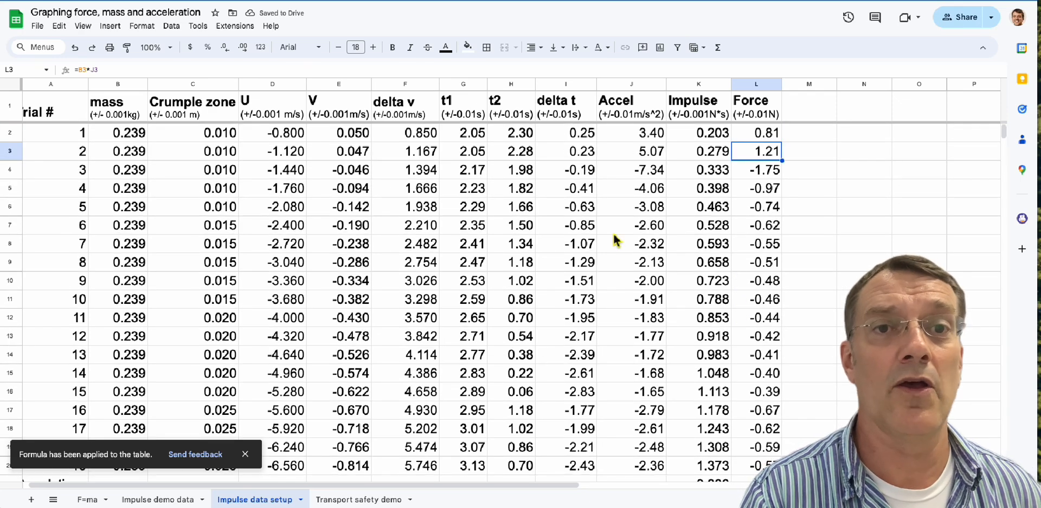
Fill the Crumple zone column, C1:C20, with a light yellow background
scroll(613, 241, right, 1)
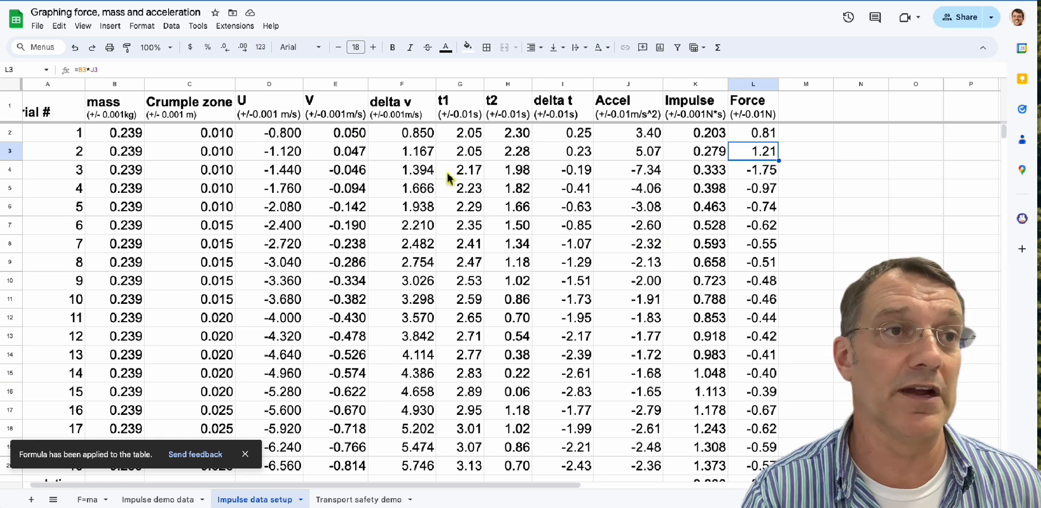
drag(212, 111, 205, 373)
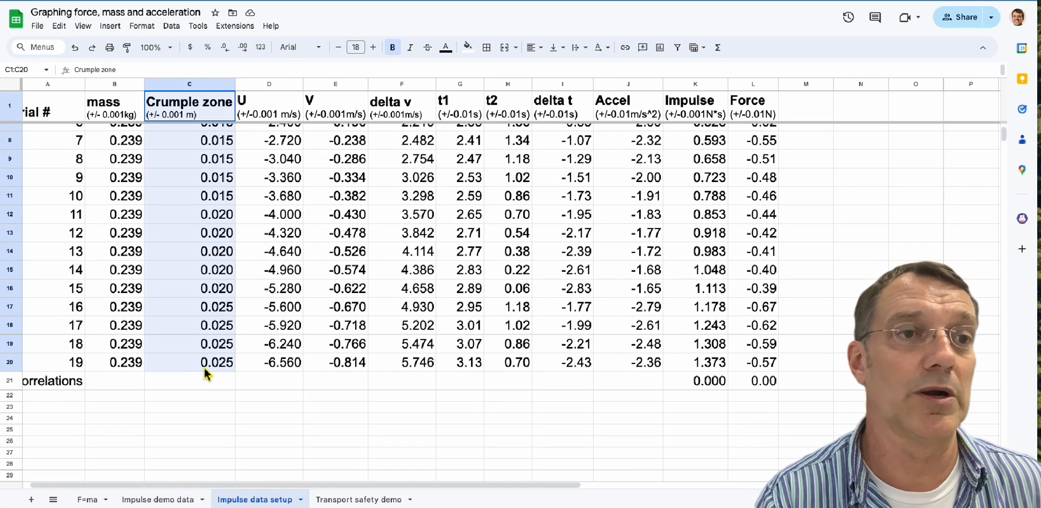
click(467, 47)
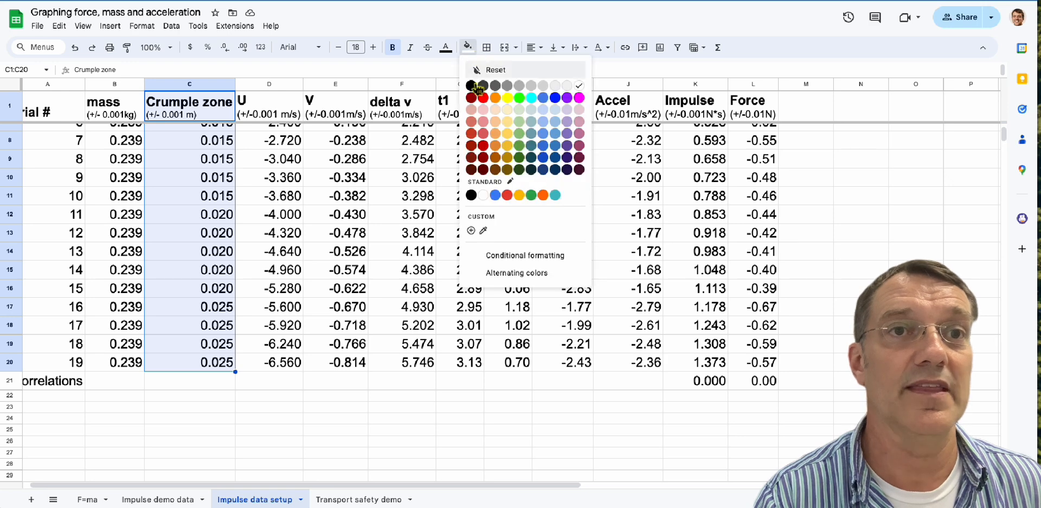
click(508, 114)
scroll(238, 223, up, 2)
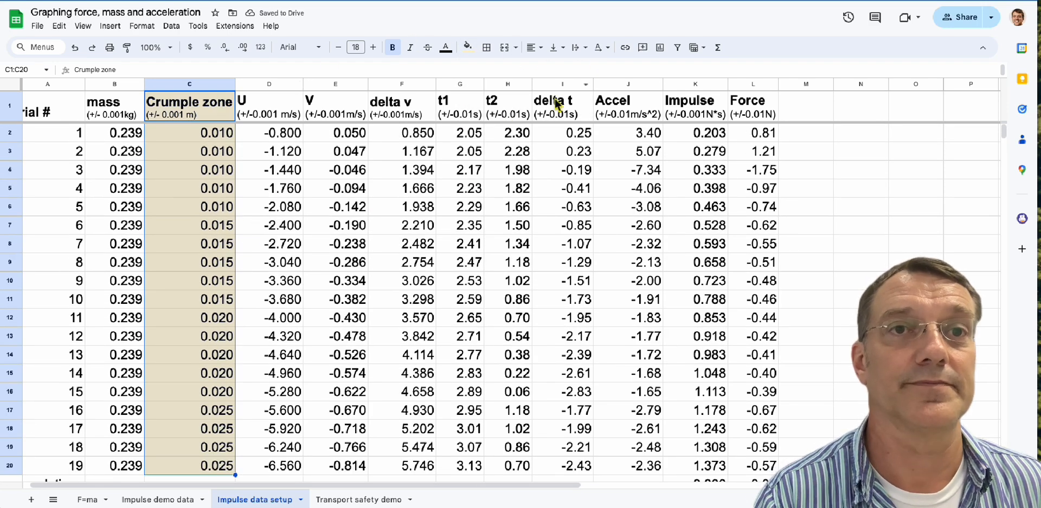
Fill the delta t column, I1:I20, with a light orange background
drag(557, 103, 554, 402)
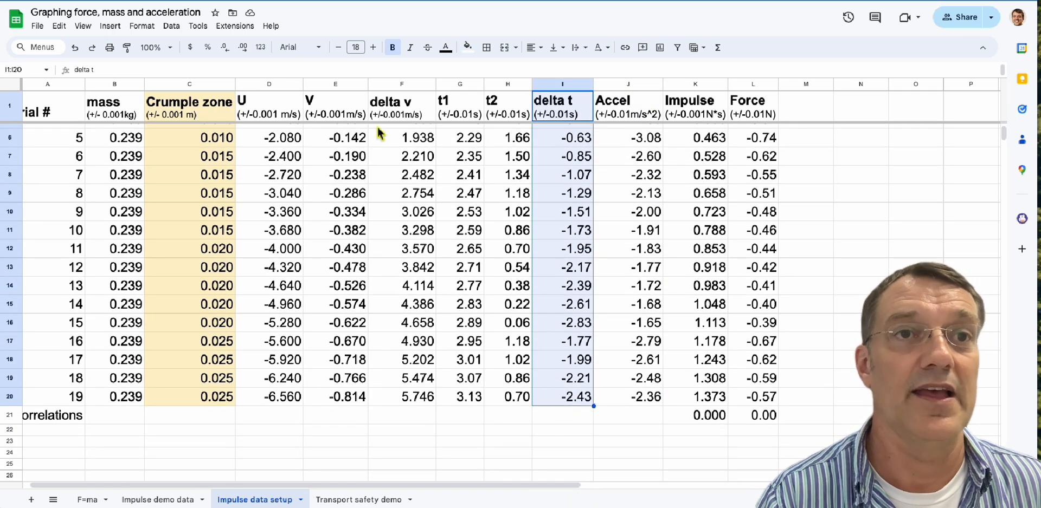
click(467, 47)
click(504, 118)
click(456, 165)
drag(456, 165, 458, 174)
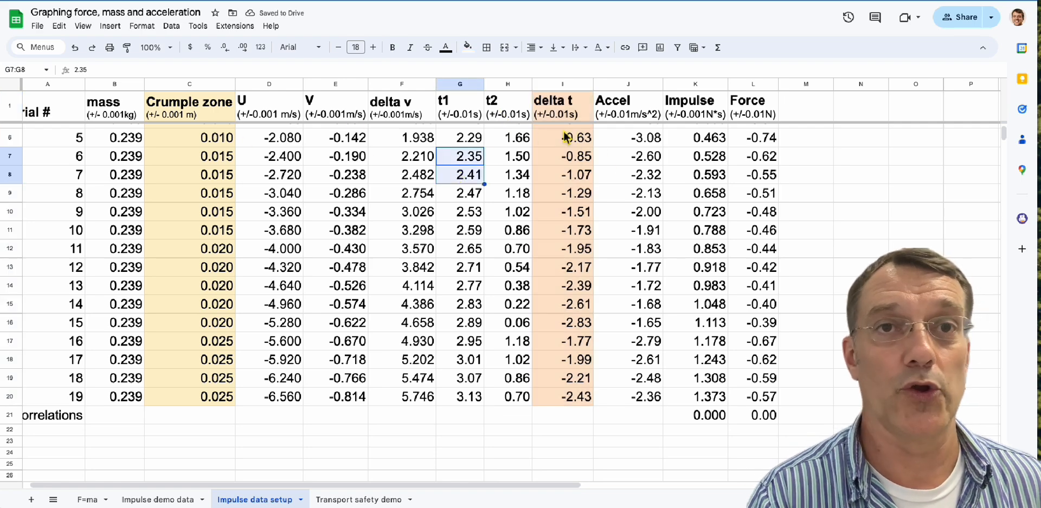
Fill the Accel, Impulse and Force columns, J1:L20, with a light blue-grey background
scroll(565, 138, right, 2)
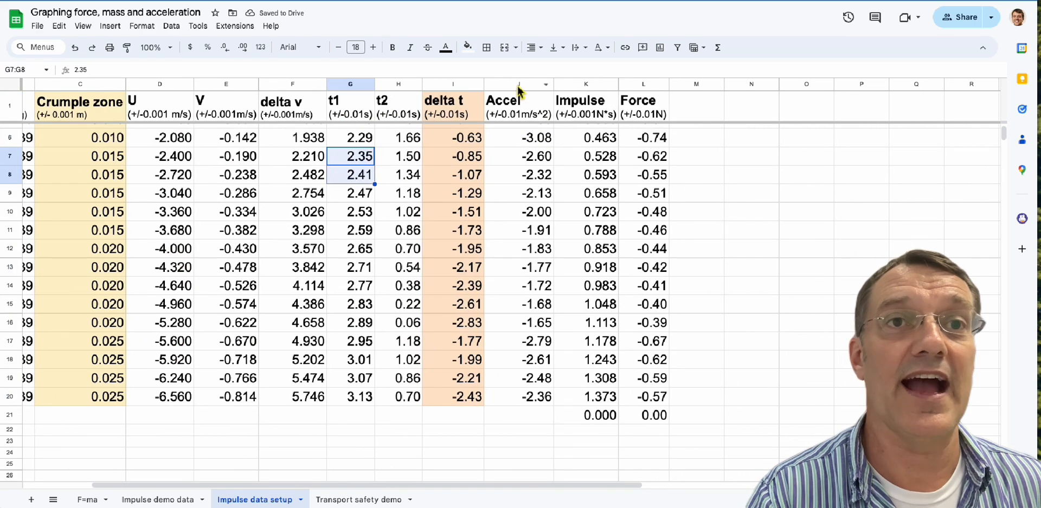
click(515, 83)
drag(516, 83, 629, 89)
click(713, 144)
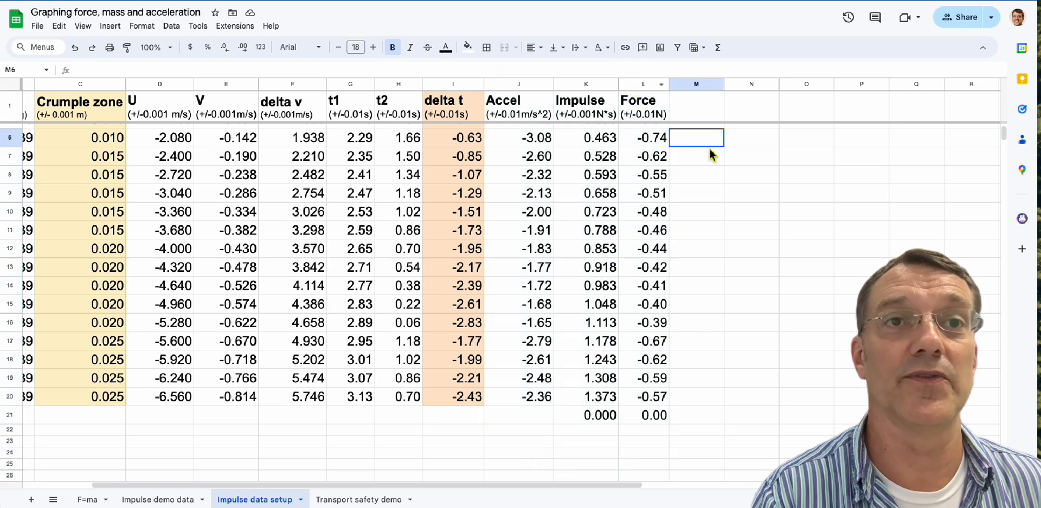
click(514, 109)
drag(514, 113, 698, 477)
click(467, 48)
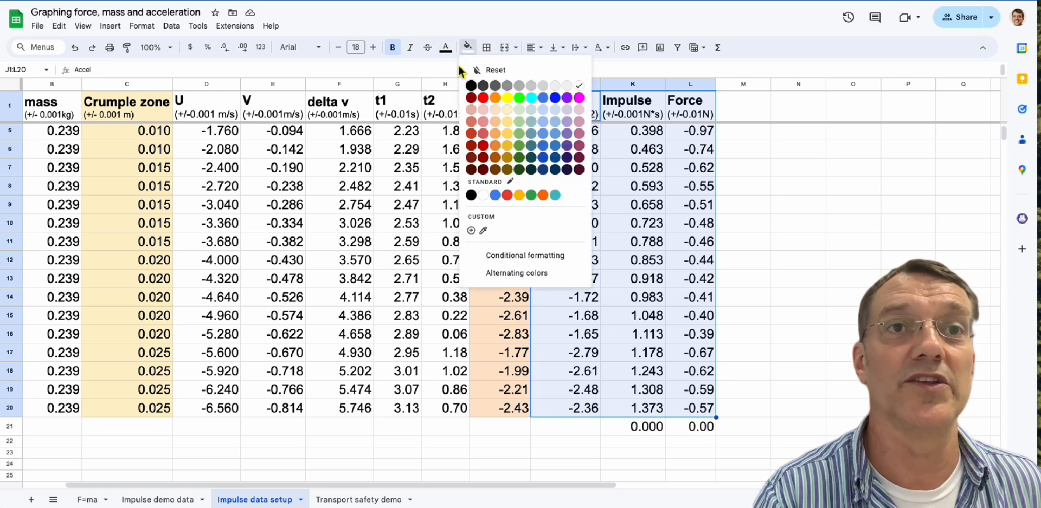
click(534, 111)
click(796, 205)
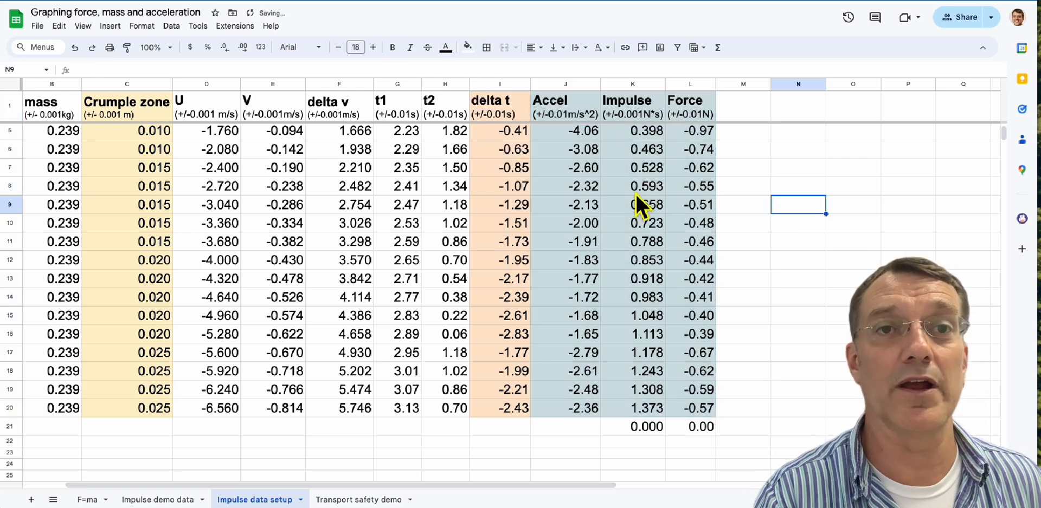
Clear the autofilled Impulse and Force cells, K21 and L21, in the Correlations row
scroll(308, 248, left, 1)
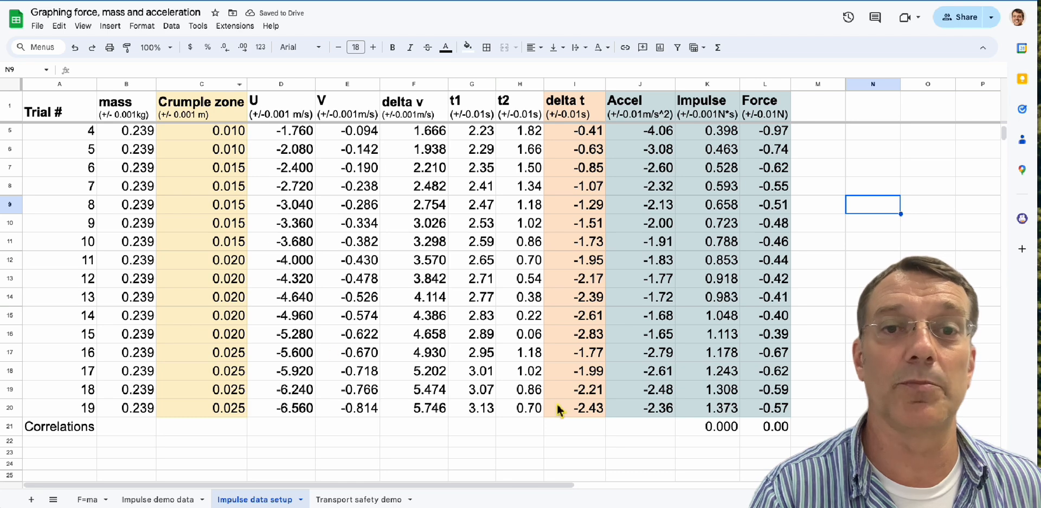
scroll(550, 411, right, 1)
scroll(550, 410, left, 1)
drag(770, 425, 722, 434)
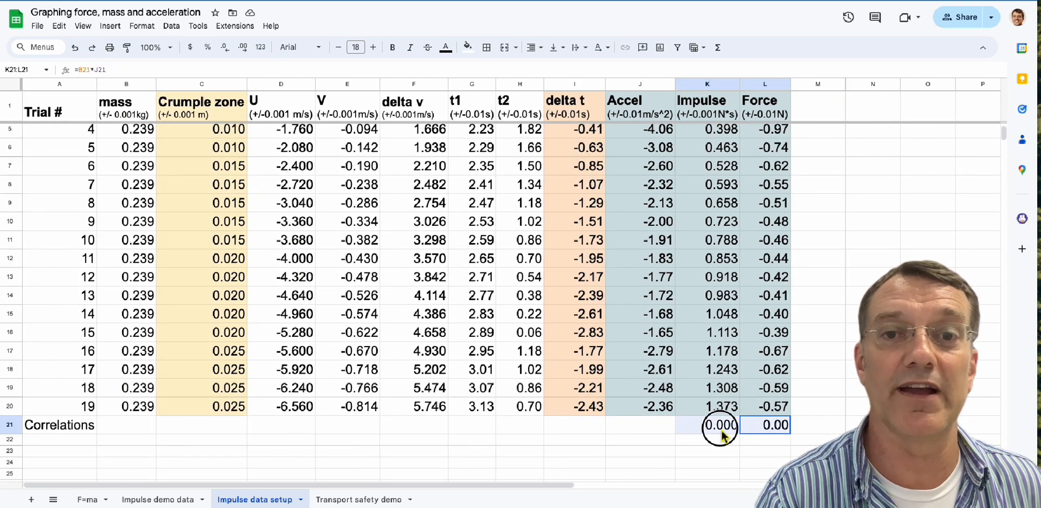
key(Delete)
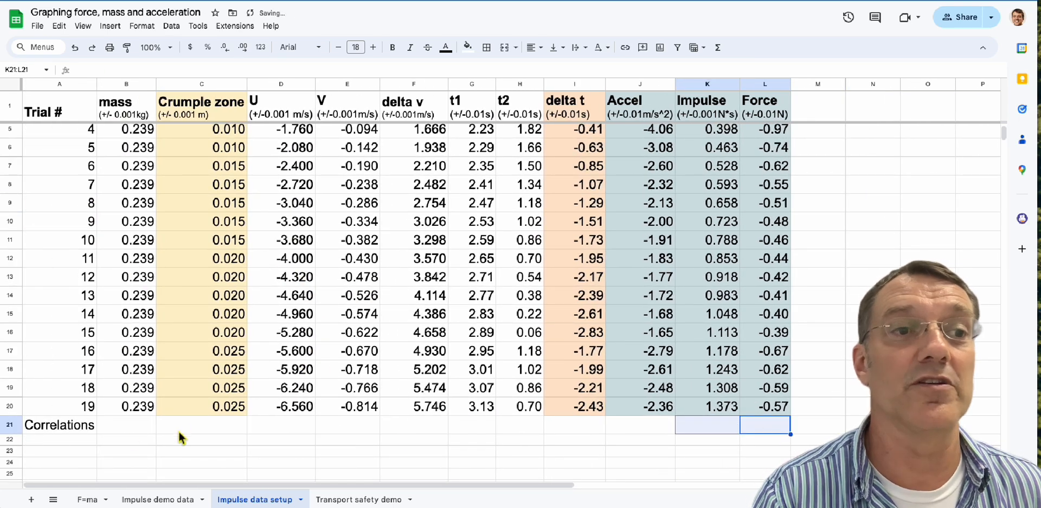
click(76, 428)
click(115, 453)
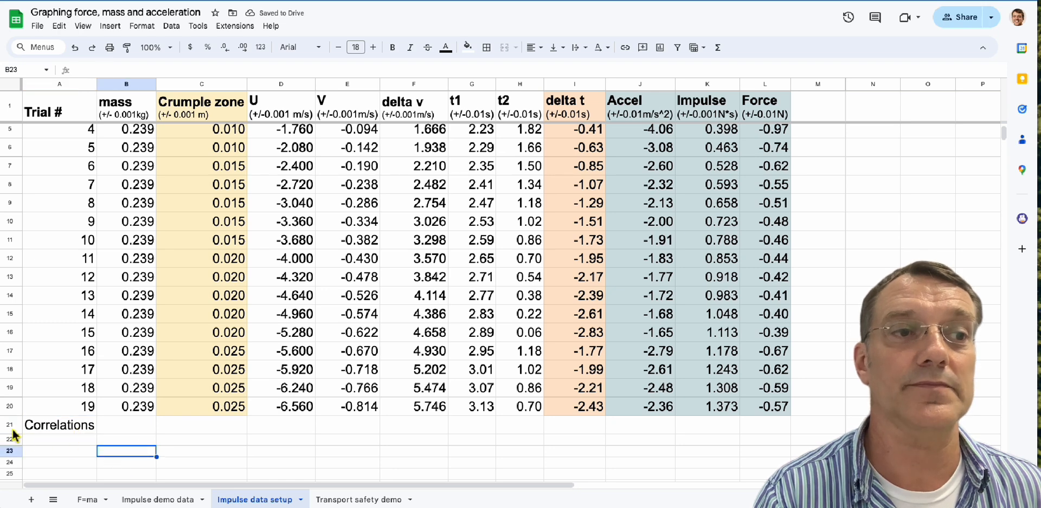
click(54, 428)
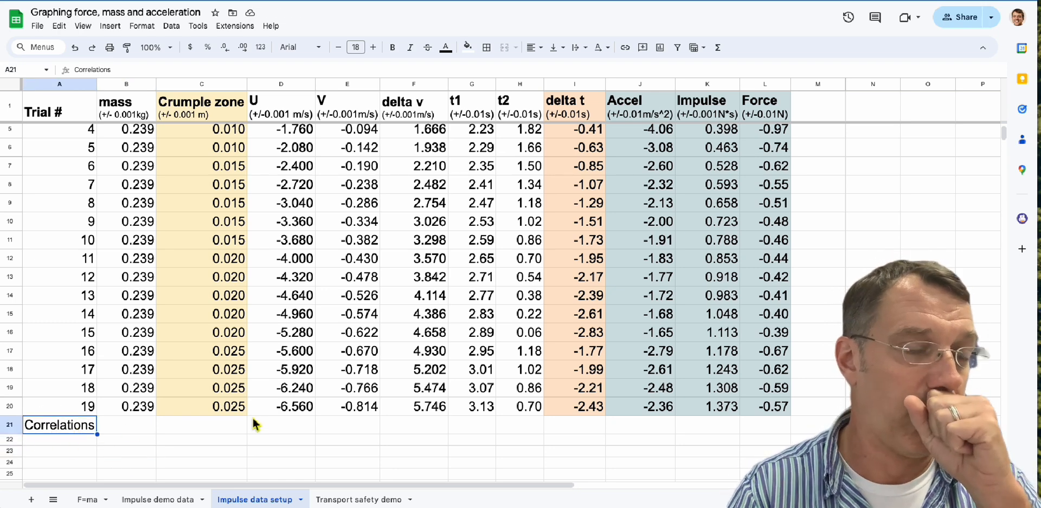
In the Correlations row, enter =CORREL(C2:C20,I2:I20) in I21 to correlate crumple zone with delta t
scroll(297, 409, down, 3)
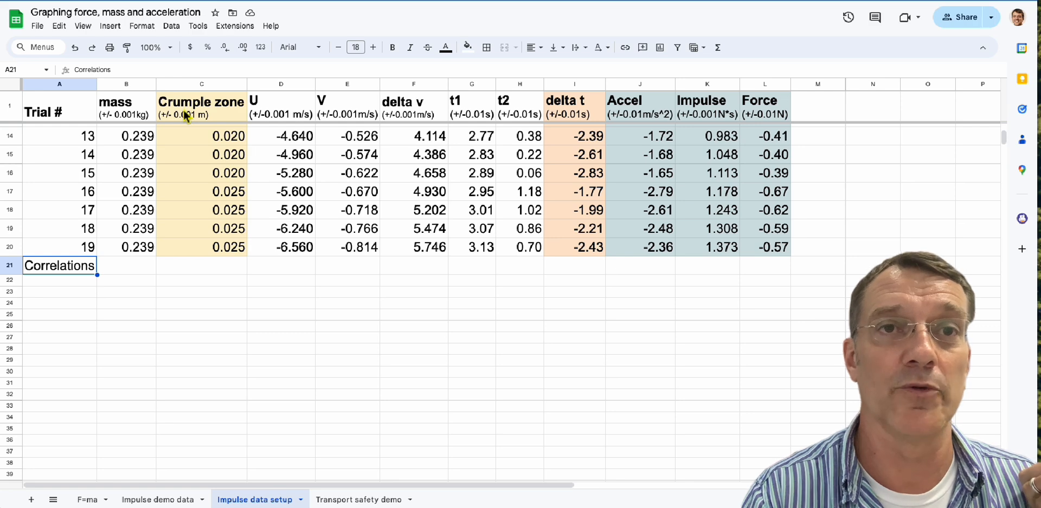
scroll(472, 260, down, 2)
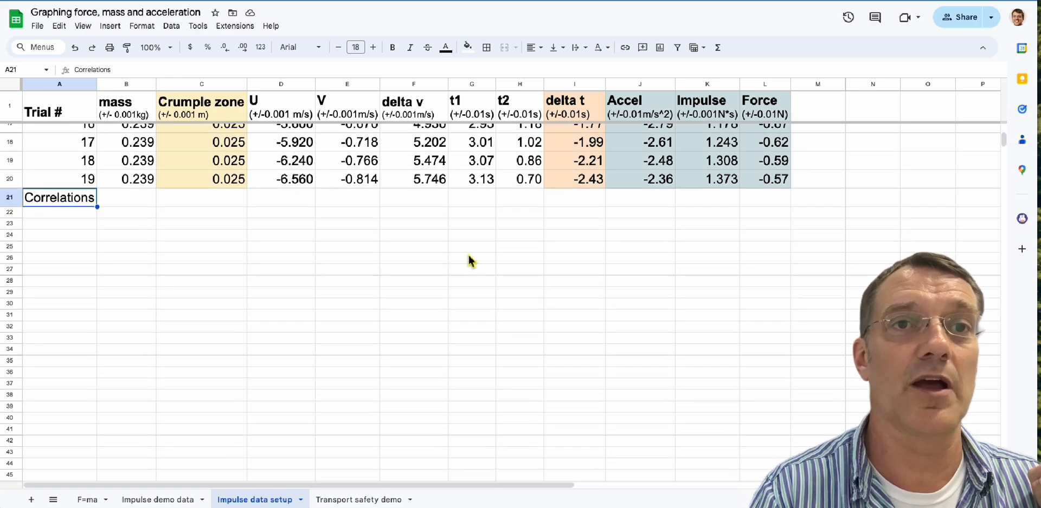
scroll(473, 179, down, 1)
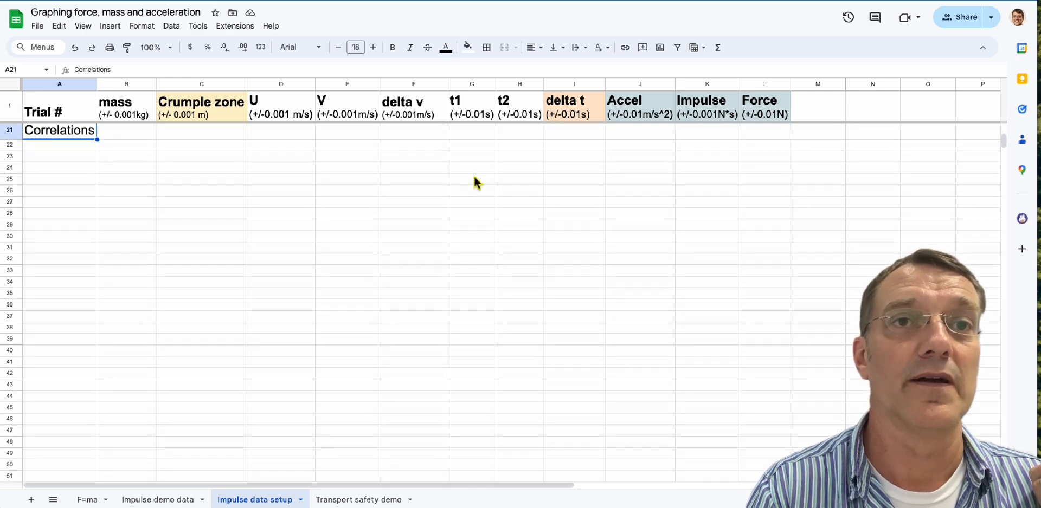
click(564, 132)
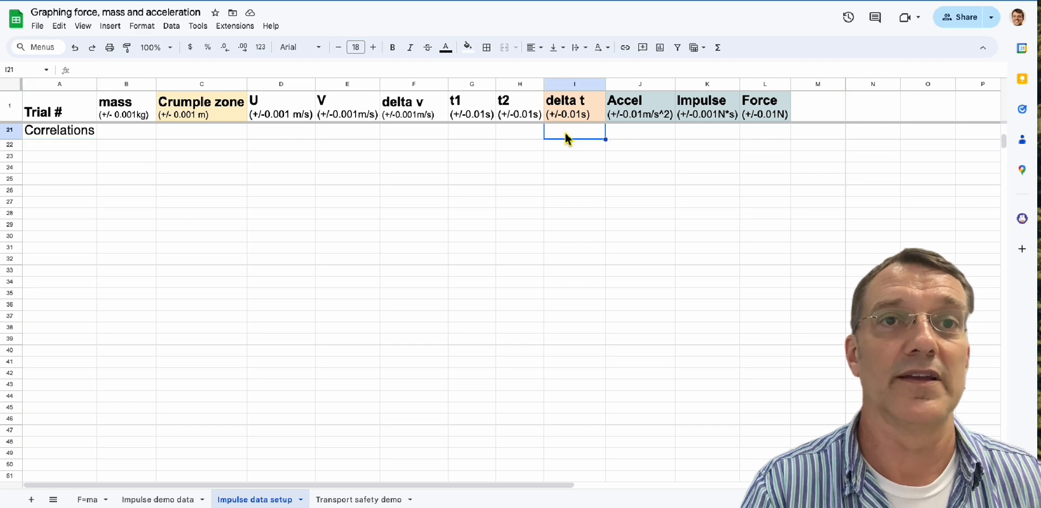
scroll(576, 168, up, 1)
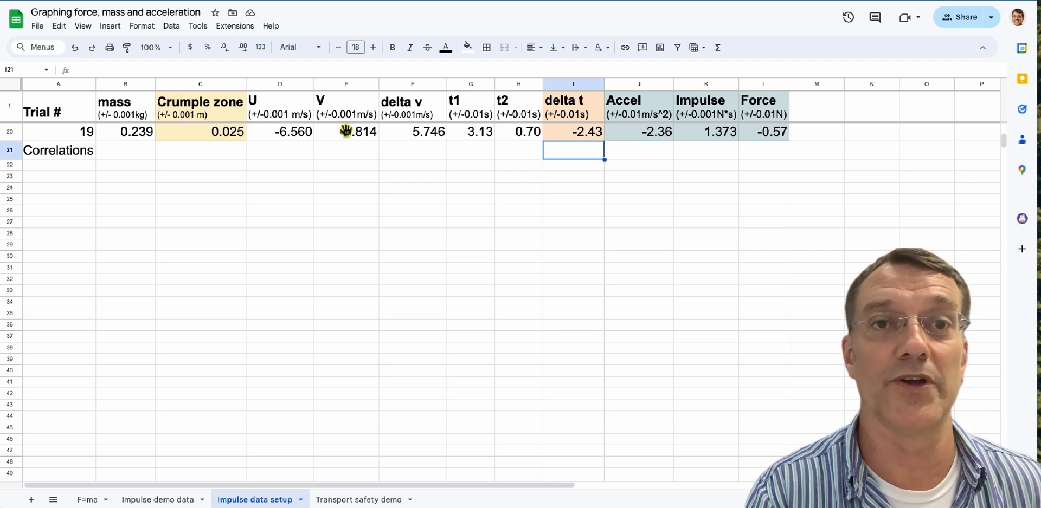
text(=correl)
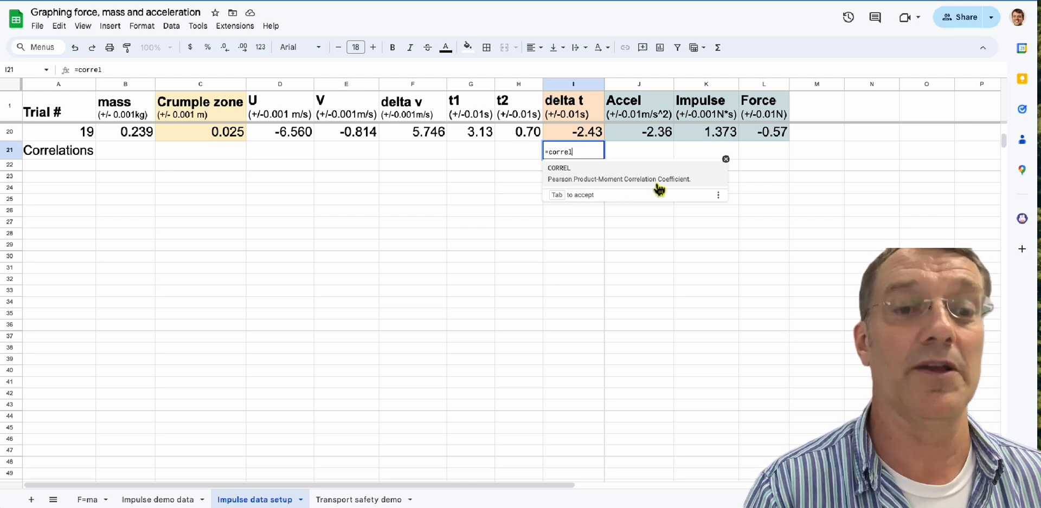
key(Tab)
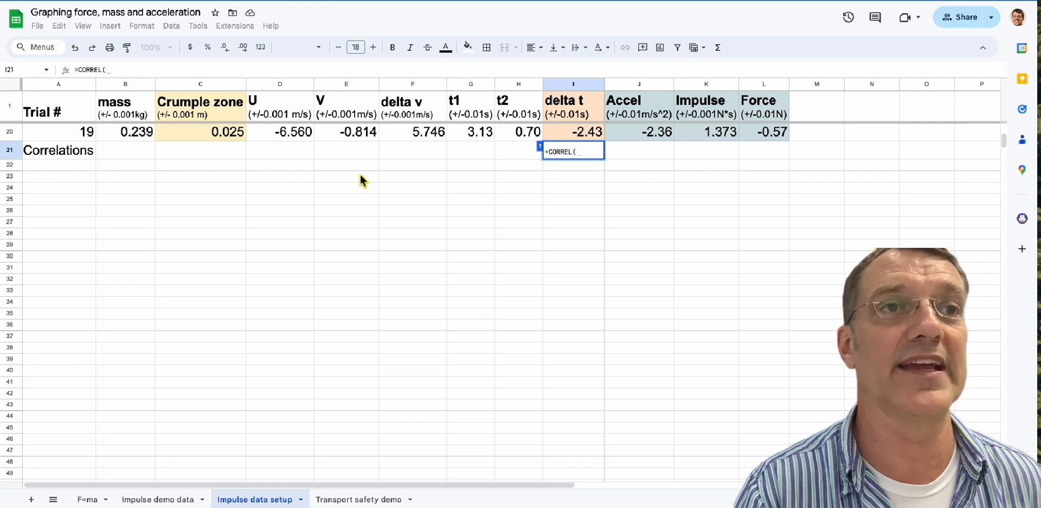
scroll(360, 179, up, 6)
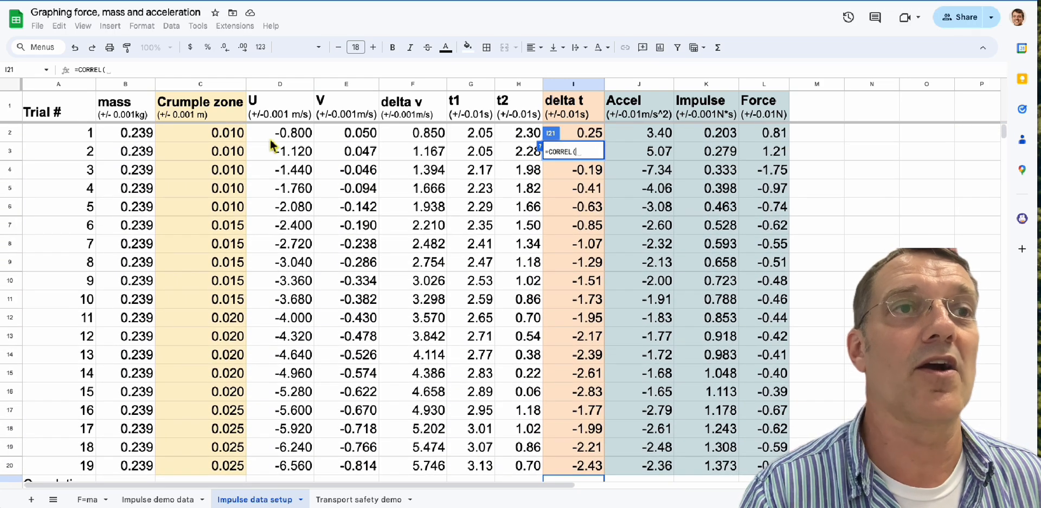
drag(238, 136, 225, 400)
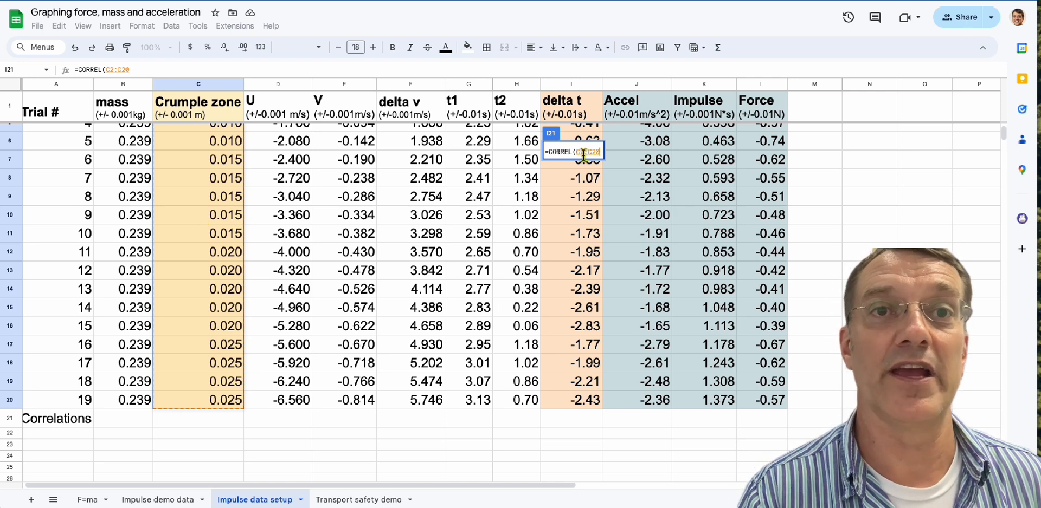
text(,)
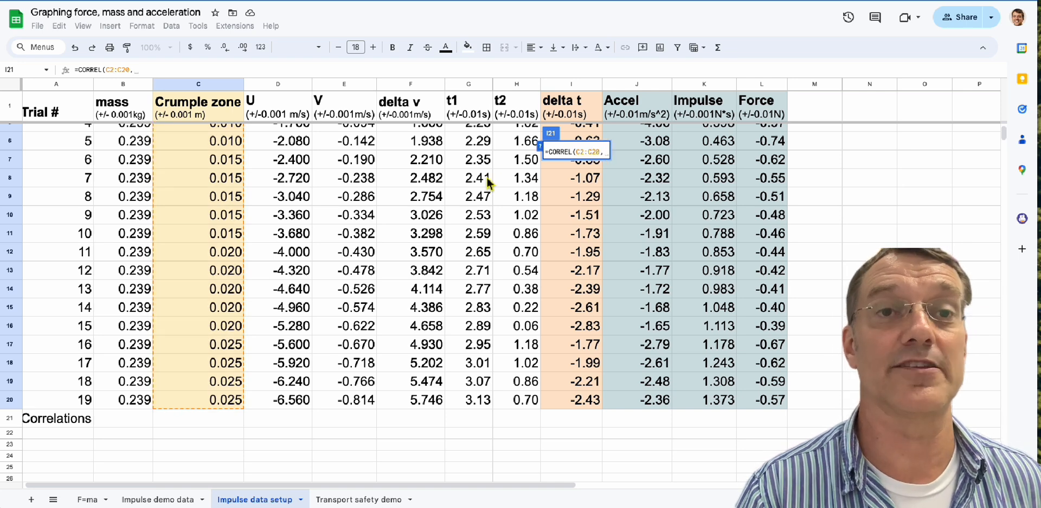
scroll(435, 197, up, 3)
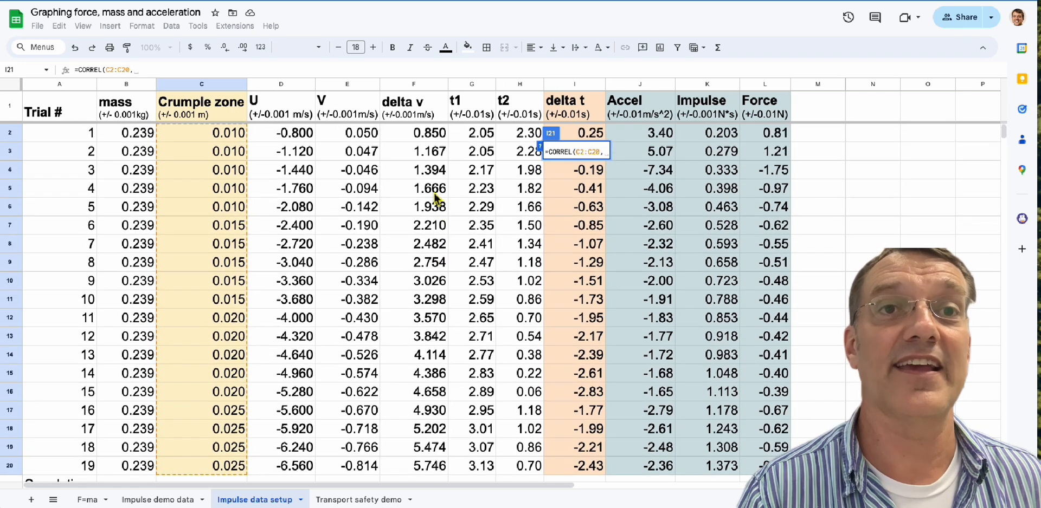
drag(576, 135, 581, 424)
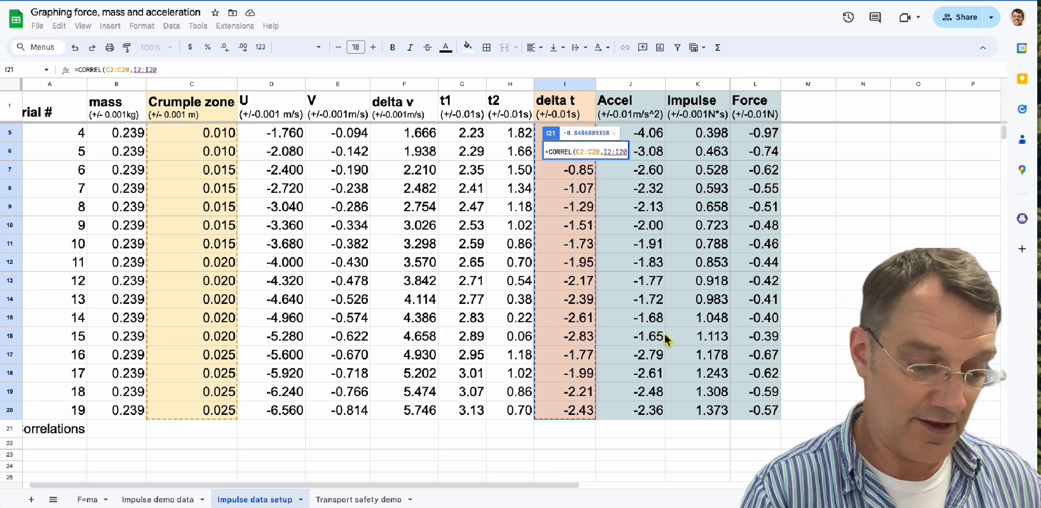
text())
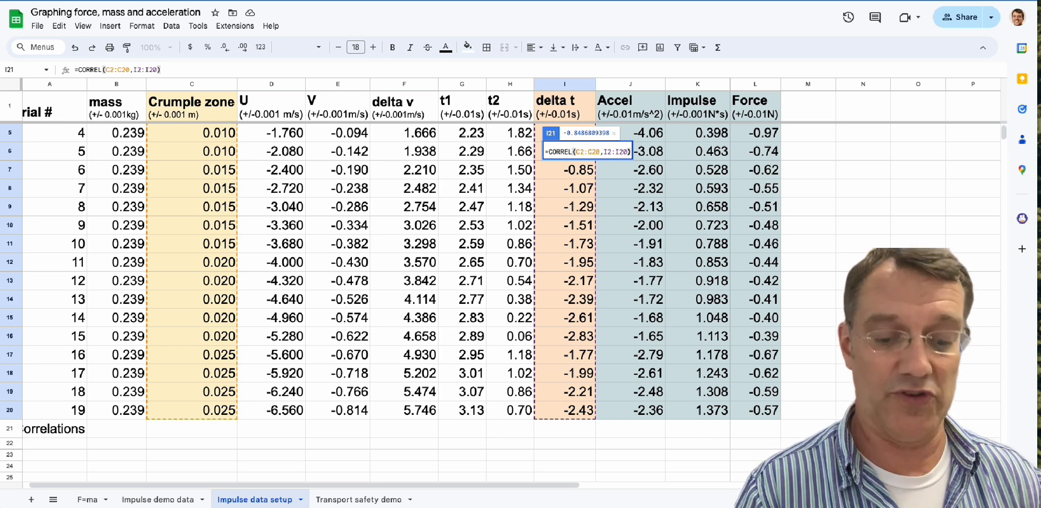
key(Return)
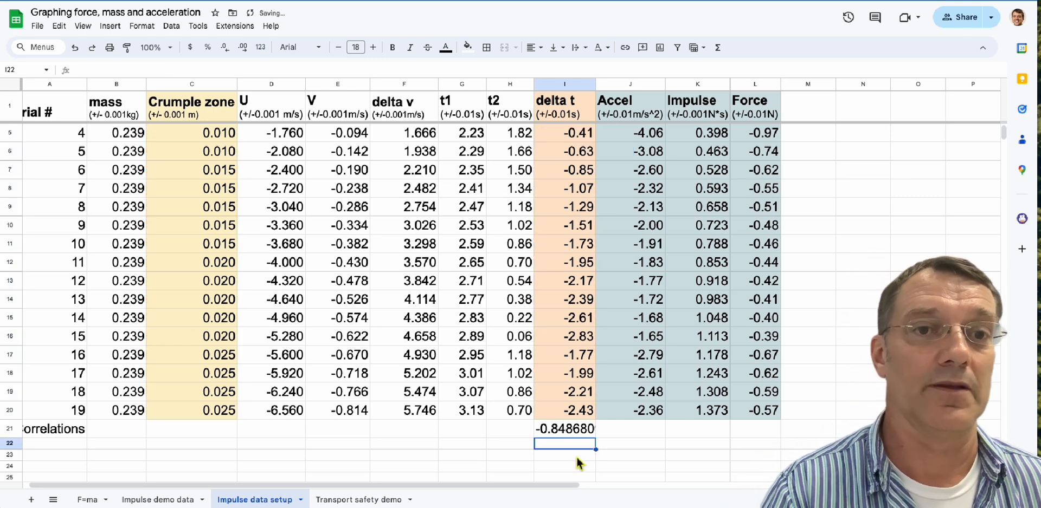
Format the delta t correlation in I21 to show three decimal places
click(567, 432)
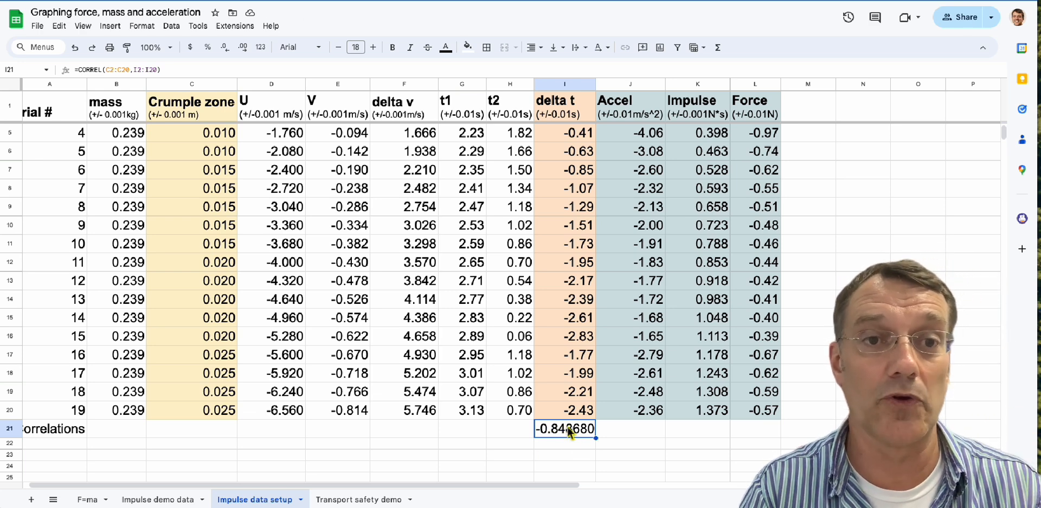
scroll(453, 438, left, 1)
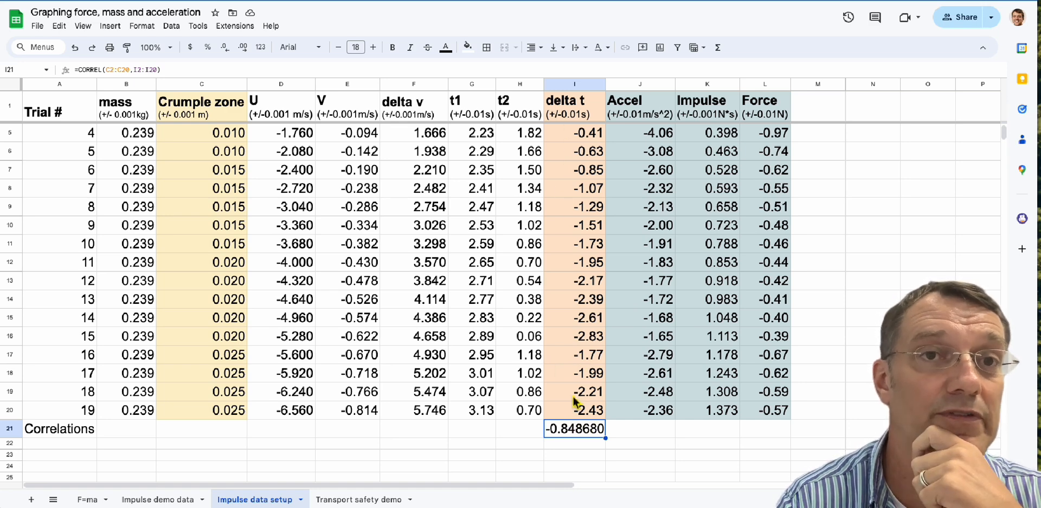
scroll(573, 399, up, 1)
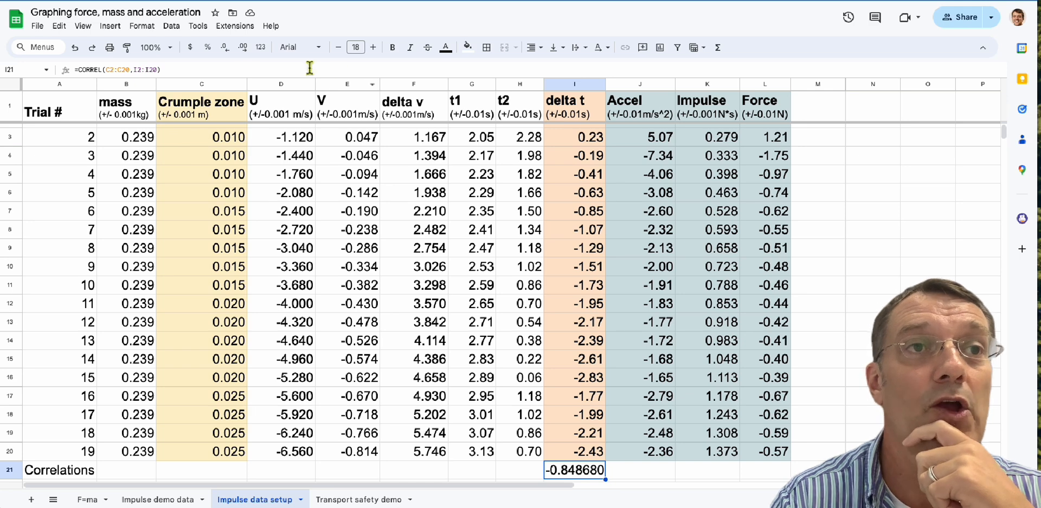
click(231, 54)
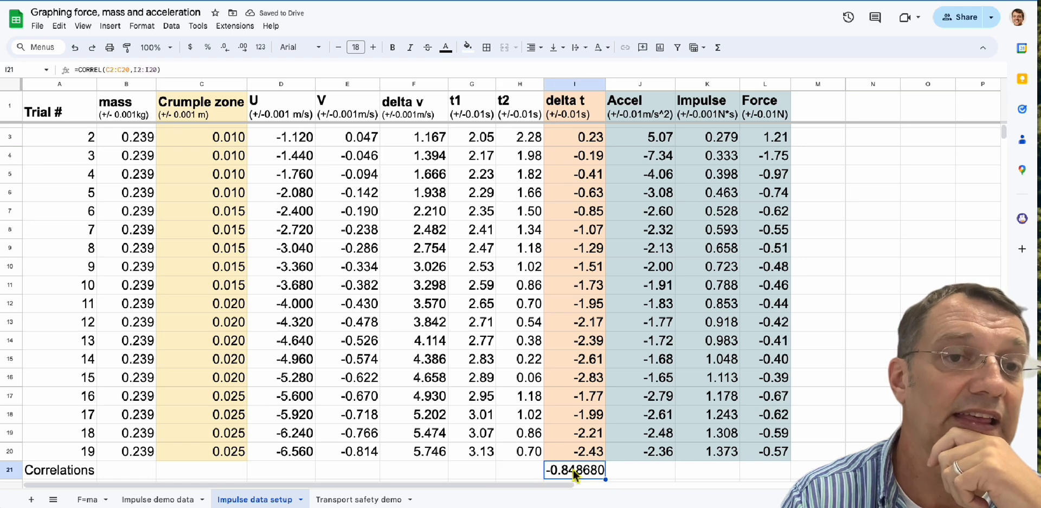
click(225, 52)
click(225, 52)
click(225, 53)
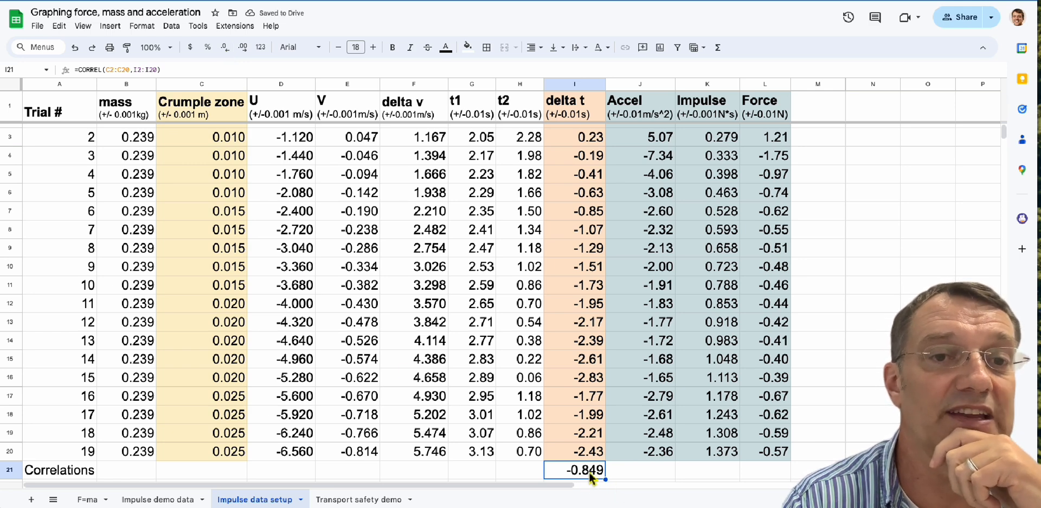
click(225, 53)
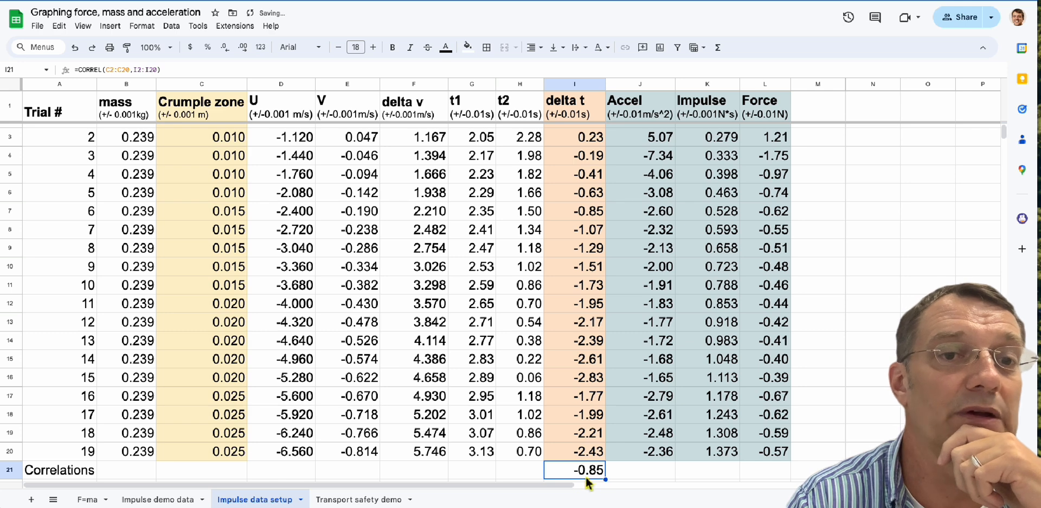
click(242, 47)
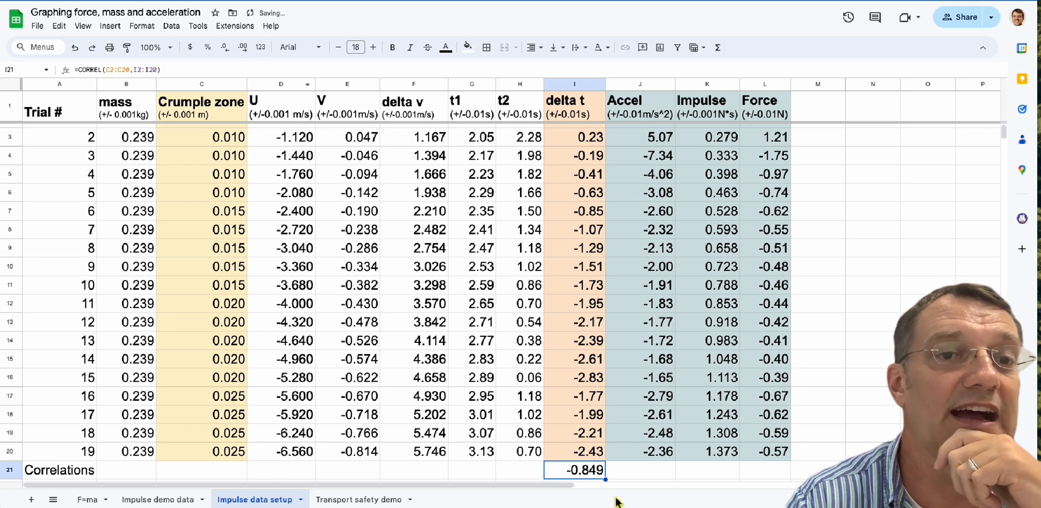
Fill the delta t correlation formula across the Accel, Impulse and Force columns, J21:L21
scroll(590, 477, down, 2)
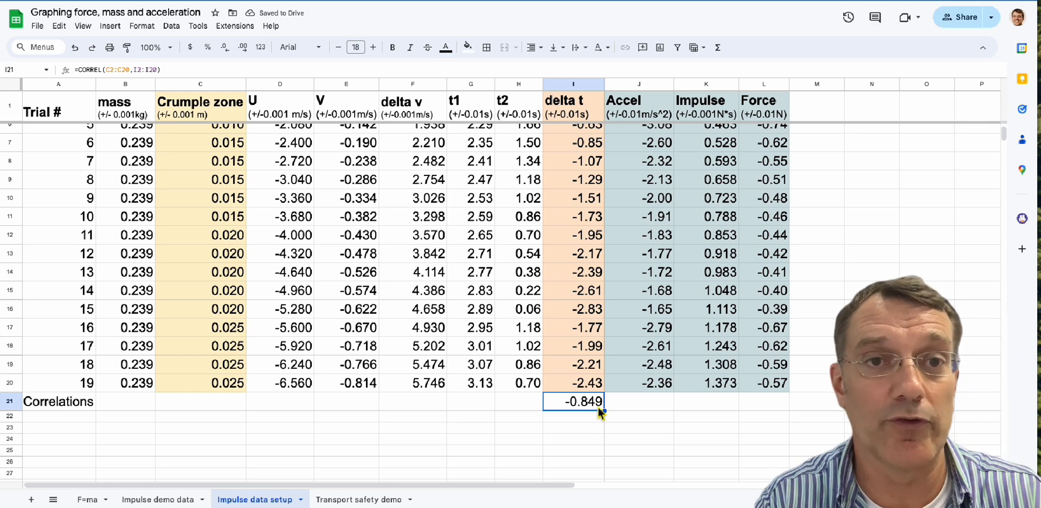
scroll(596, 428, down, 1)
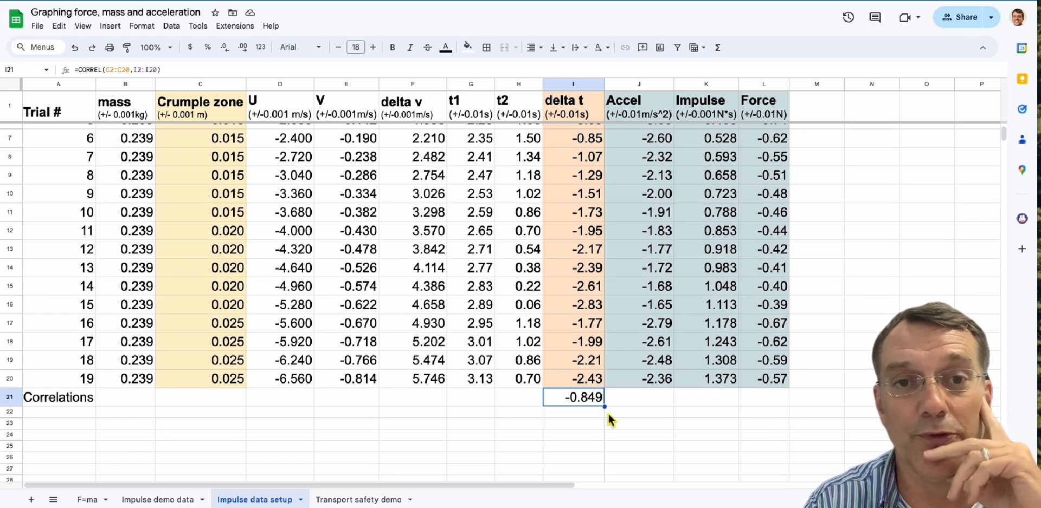
scroll(607, 415, down, 5)
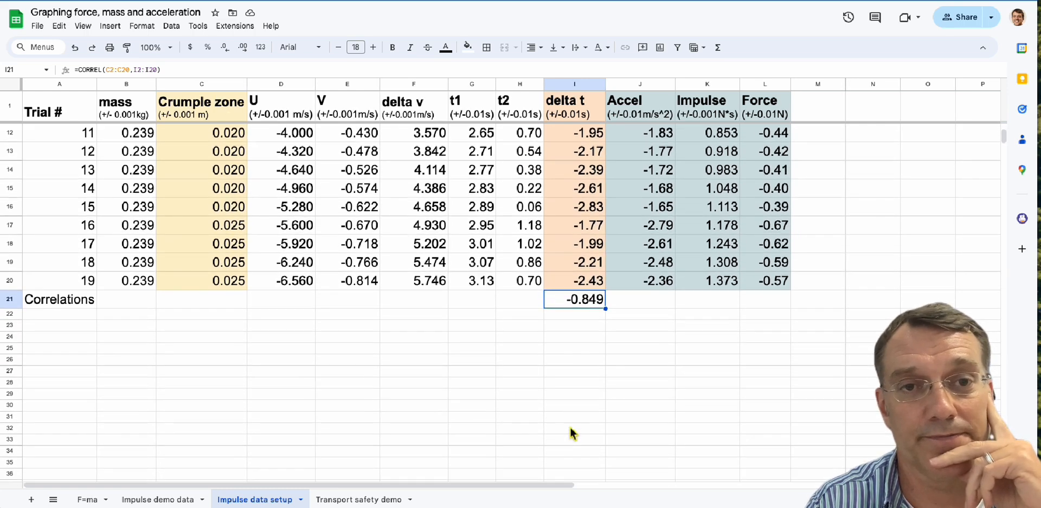
scroll(572, 425, down, 3)
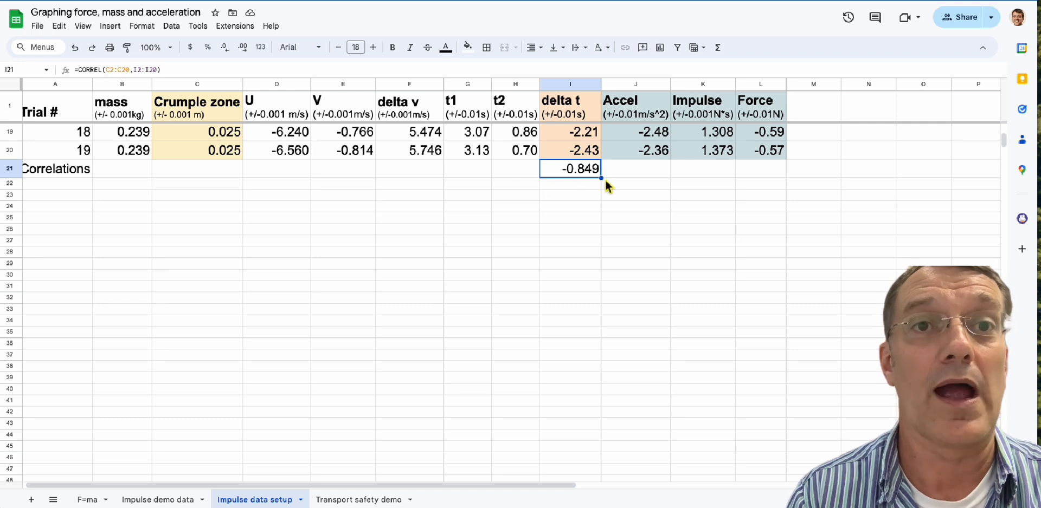
drag(604, 181, 765, 176)
click(668, 221)
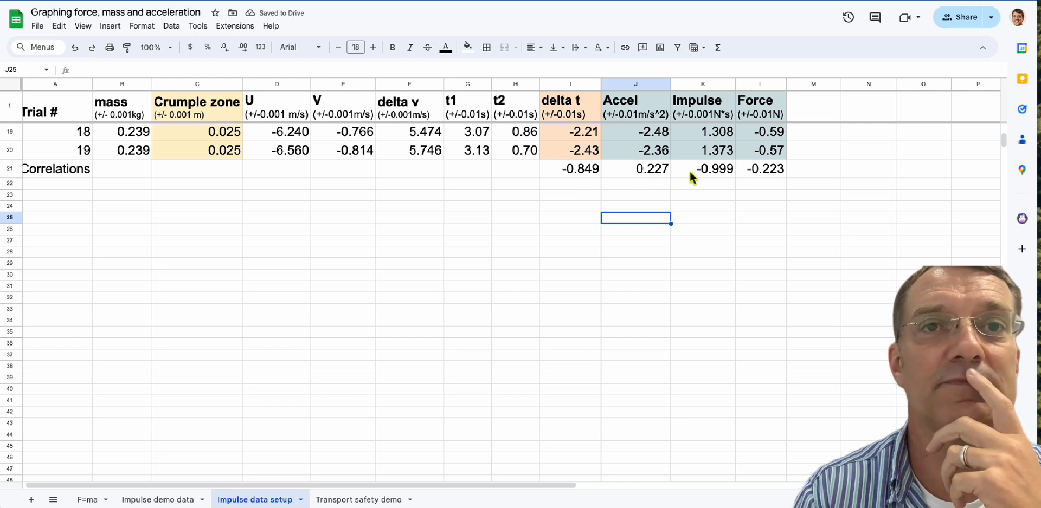
click(641, 169)
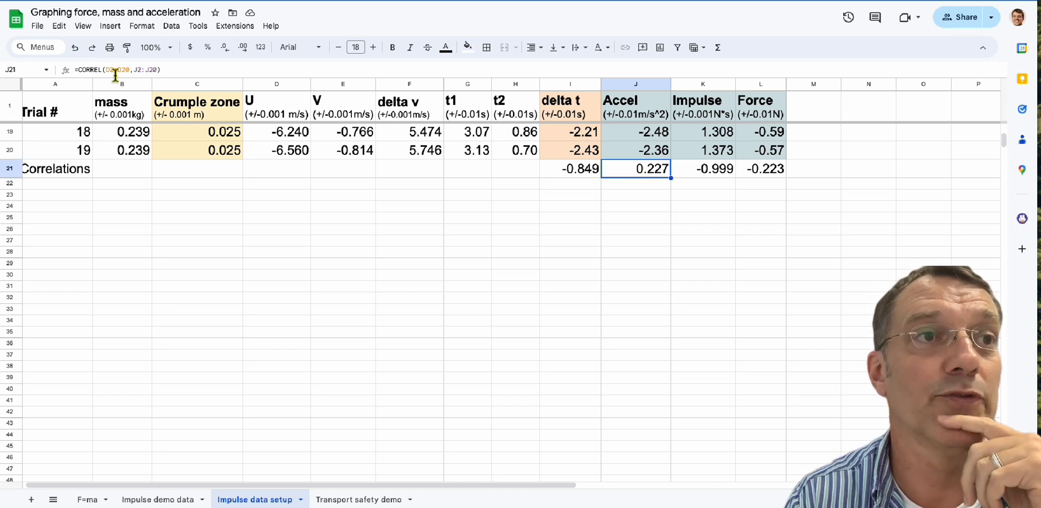
drag(129, 71, 110, 70)
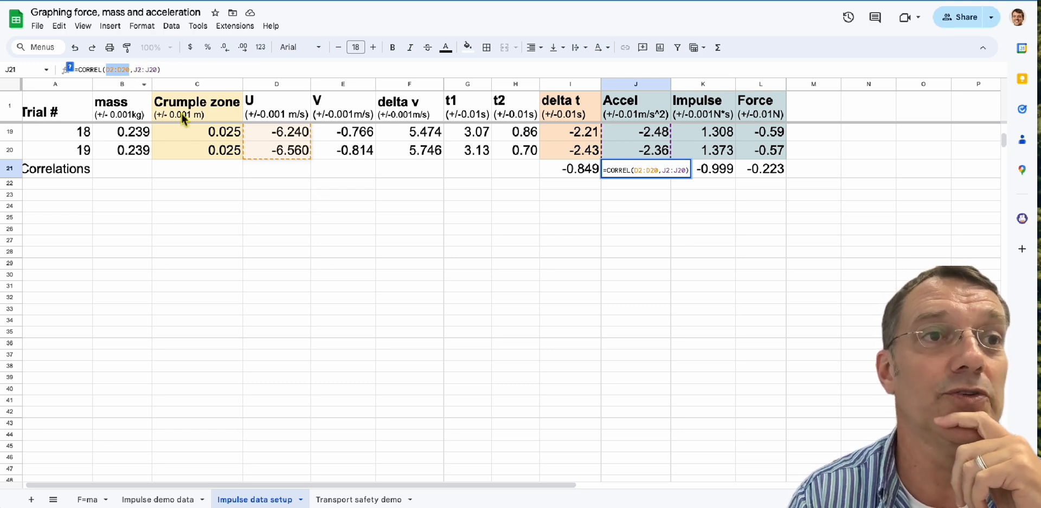
drag(210, 153, 194, 138)
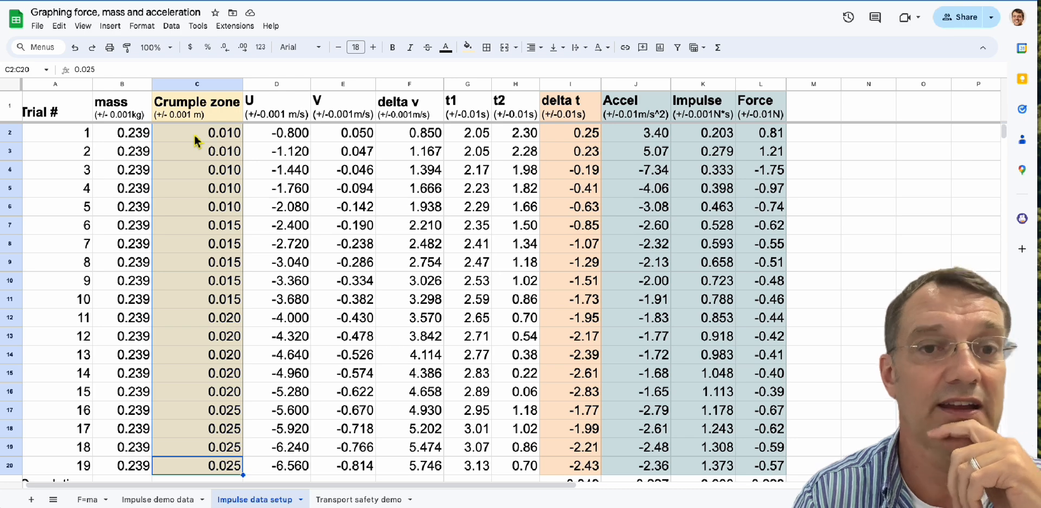
click(392, 228)
scroll(392, 229, down, 1)
scroll(488, 239, down, 3)
scroll(537, 206, down, 2)
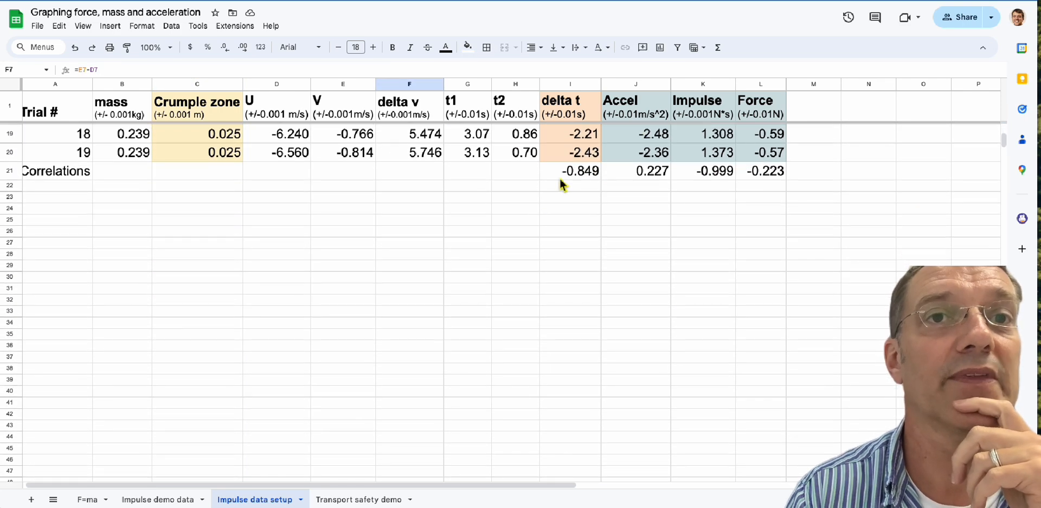
Correct the Accel correlation in J21 to reference the crumple zone data: =CORREL(C2:C20,J2:J20)
click(629, 171)
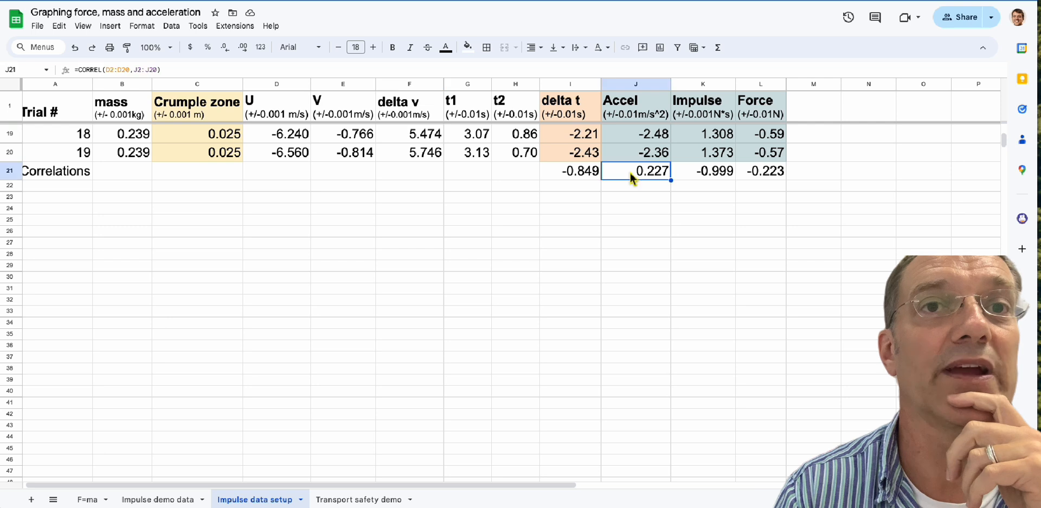
click(134, 70)
key(Left)
key(Left)
key(Left)
key(Left)
key(Left)
key(Left)
key(BackSpace)
text(C)
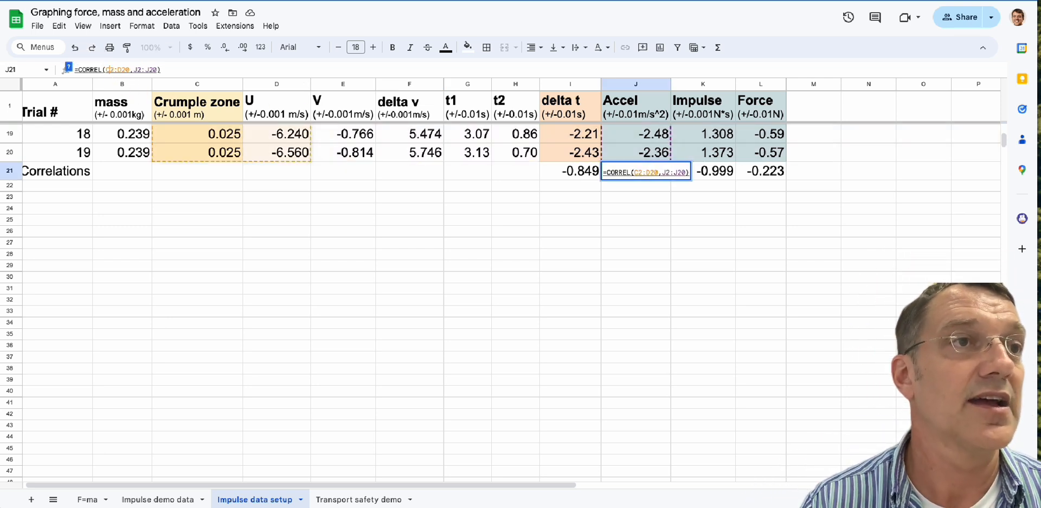
key(Right)
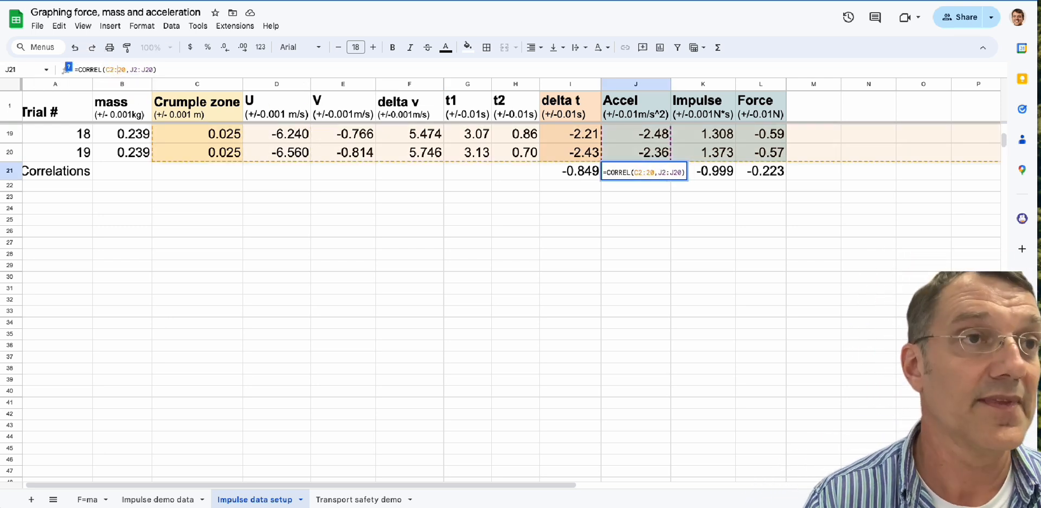
key(Right)
key(Right)
key(BackSpace)
text(C)
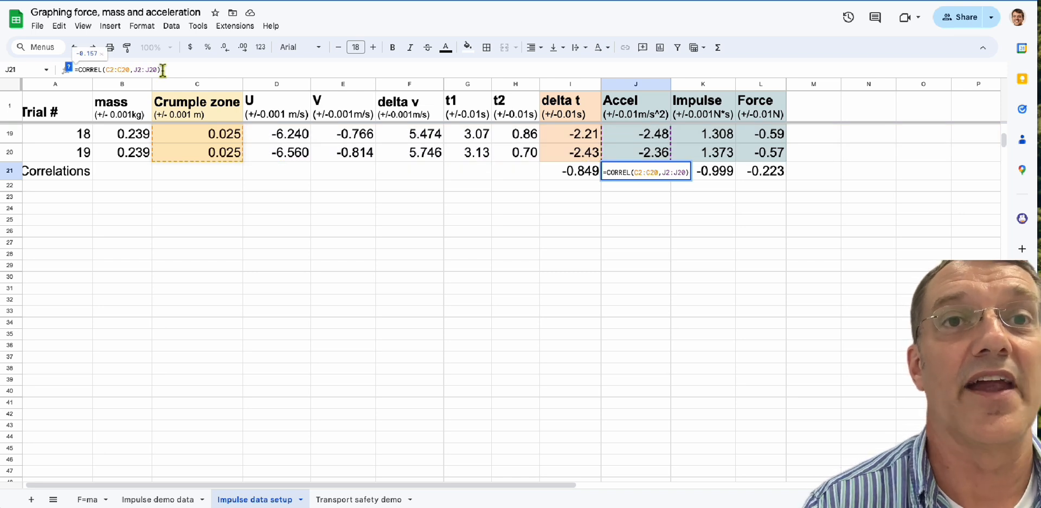
click(689, 175)
key(Return)
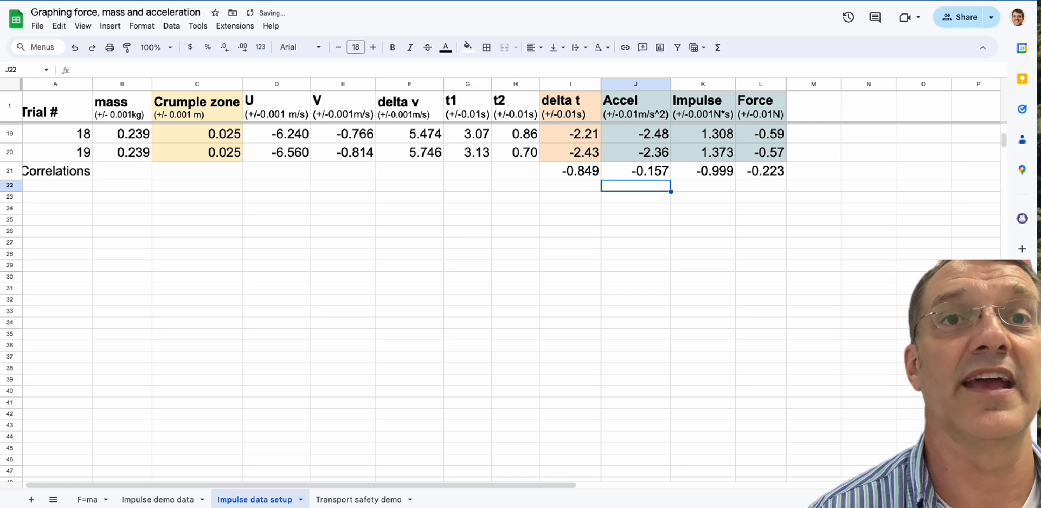
Compare the delta t and Accel correlations in I21 and J21 and review the table above them
click(664, 176)
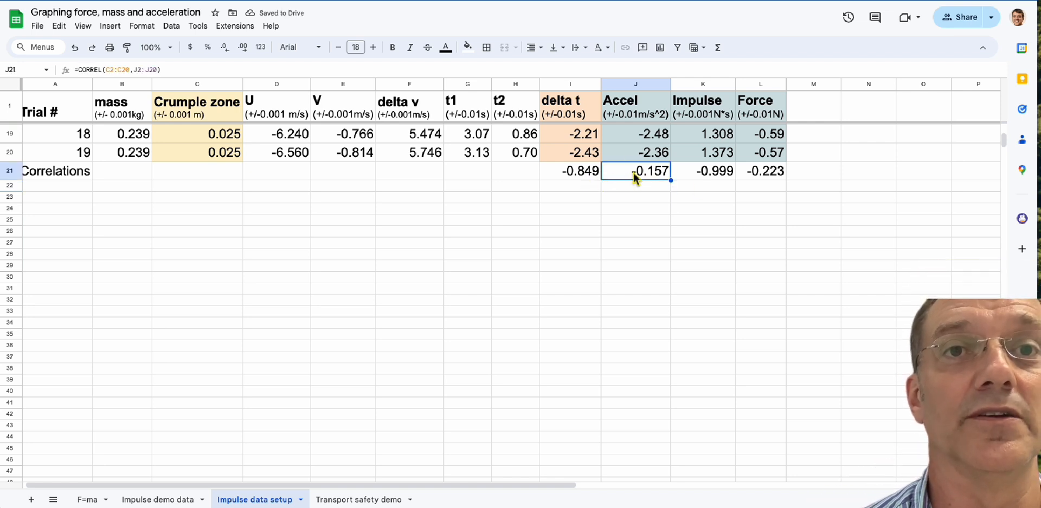
click(587, 172)
click(622, 174)
click(588, 172)
click(630, 171)
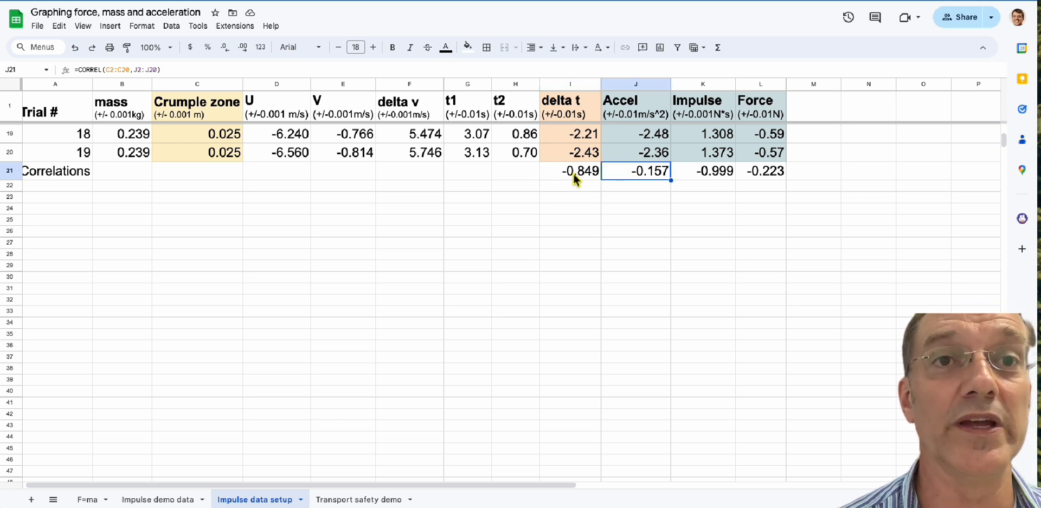
scroll(577, 173, left, 1)
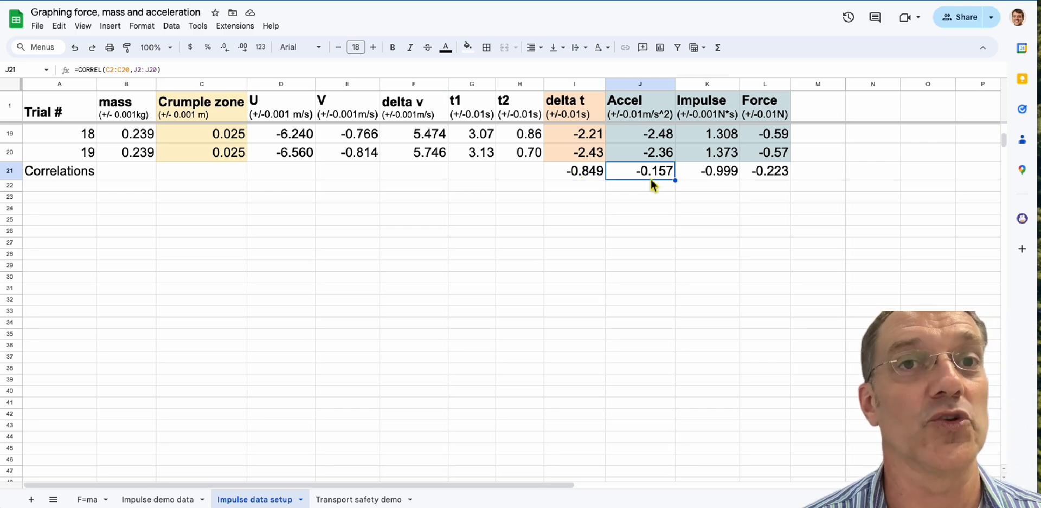
scroll(654, 185, up, 2)
scroll(654, 184, down, 3)
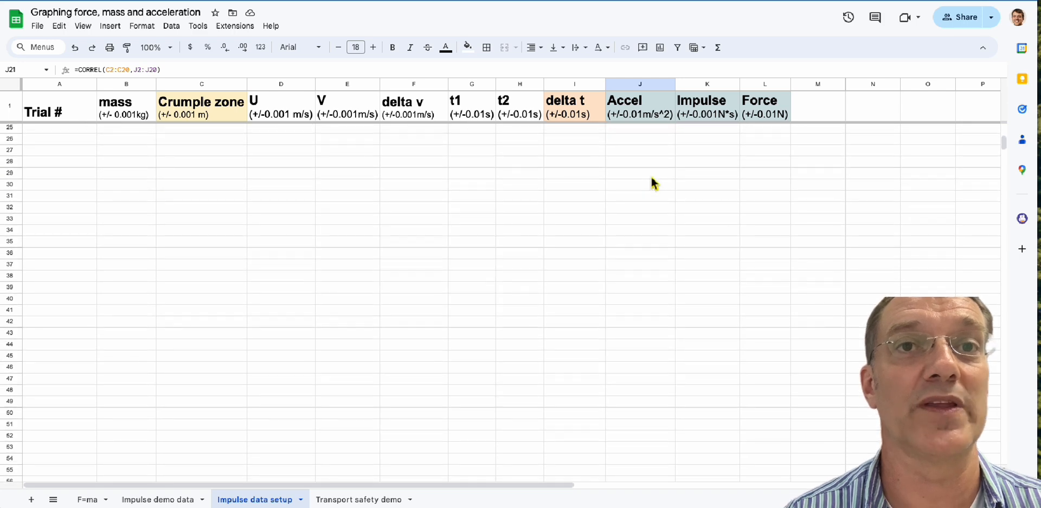
scroll(654, 185, up, 2)
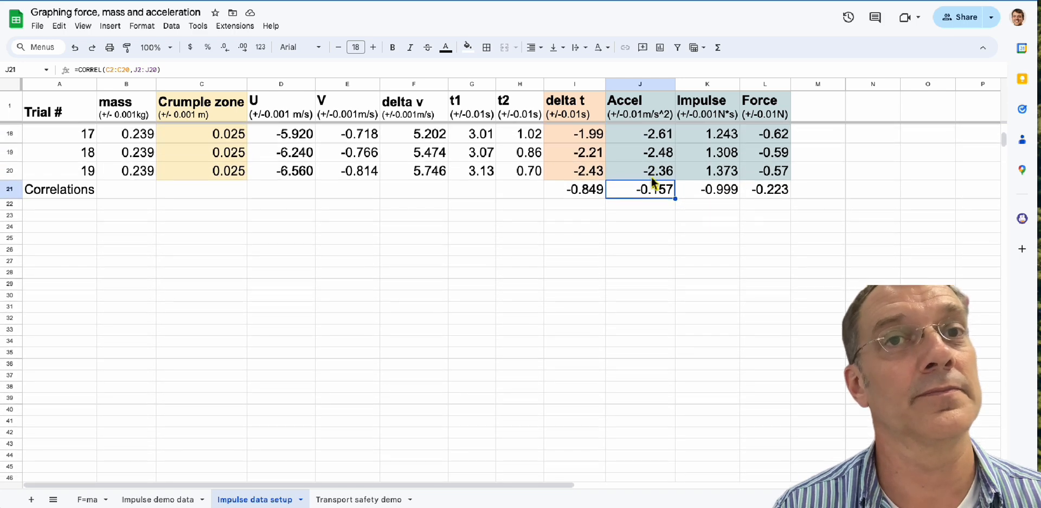
Correct the Impulse correlation in K21 to reference the crumple zone data: =correl(C2:C20,K2:K20)
scroll(656, 183, down, 1)
click(713, 169)
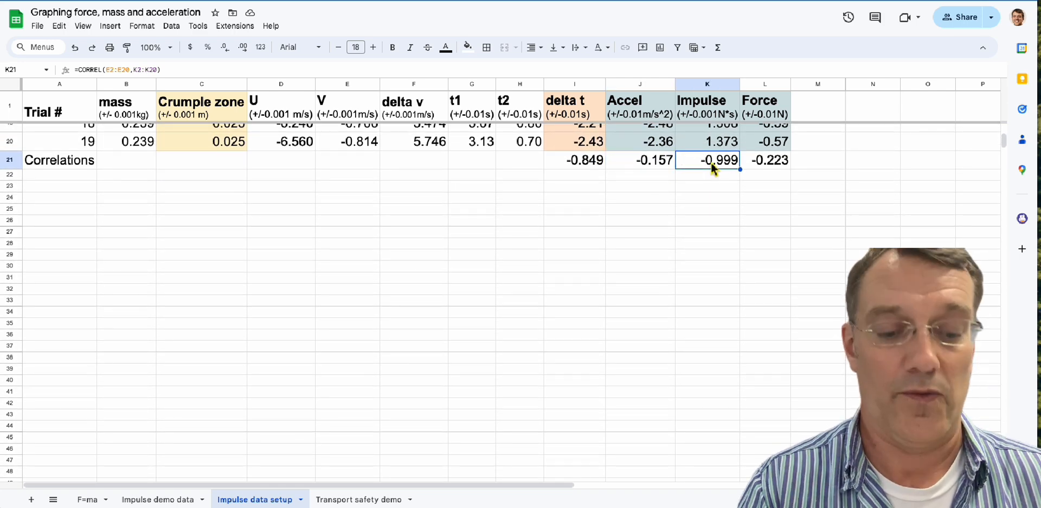
key(Return)
text(=correl)
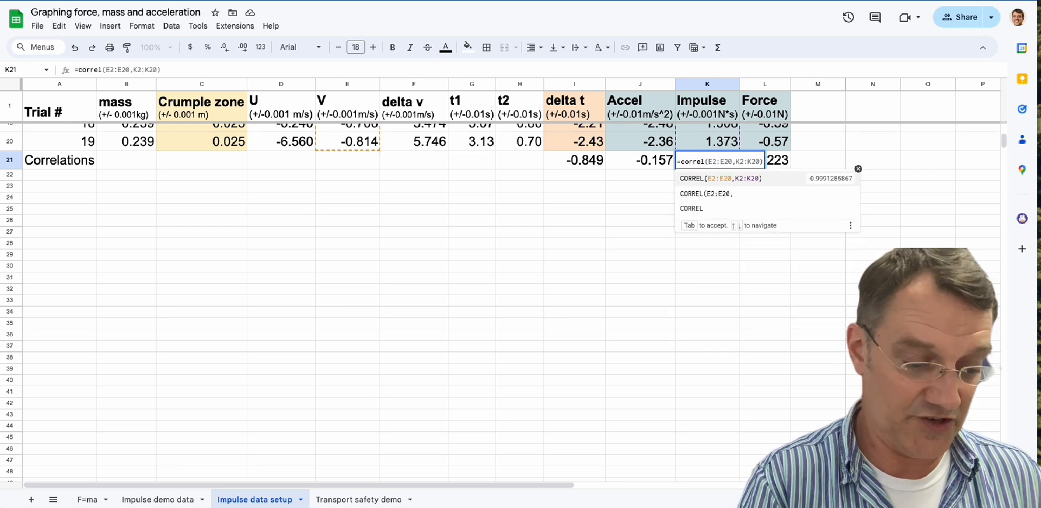
text(()
scroll(254, 203, up, 3)
scroll(254, 203, up, 3)
drag(208, 134, 206, 349)
text(,)
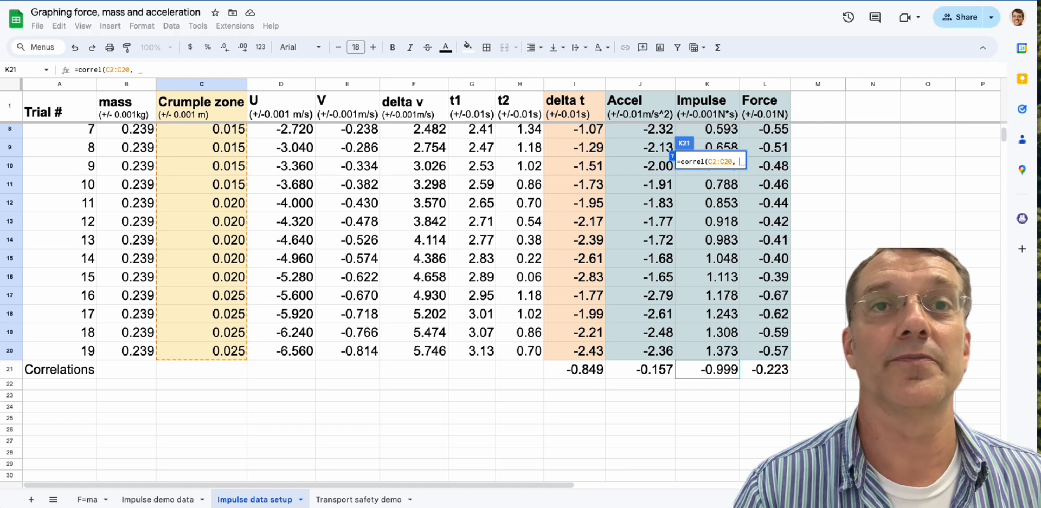
scroll(412, 281, up, 2)
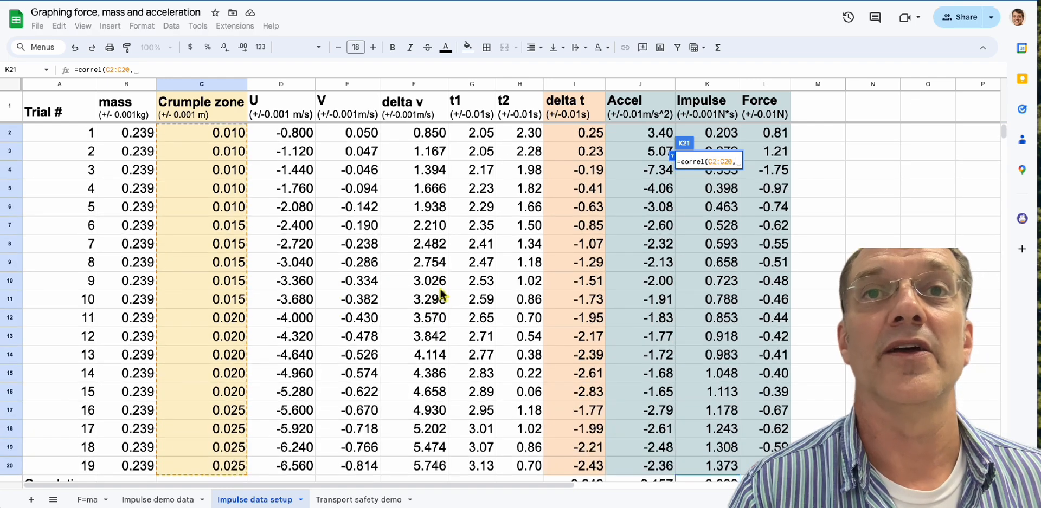
drag(712, 142, 719, 350)
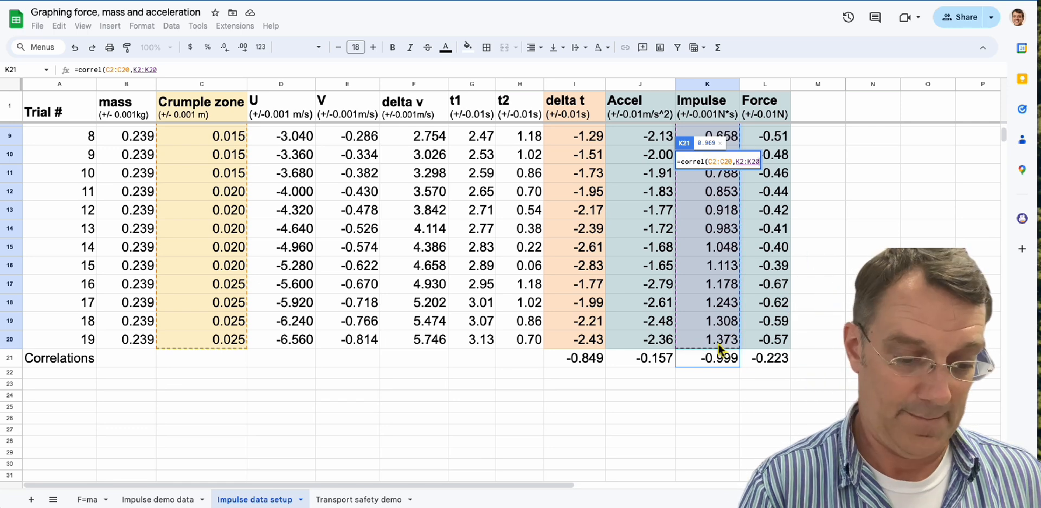
text())
key(Return)
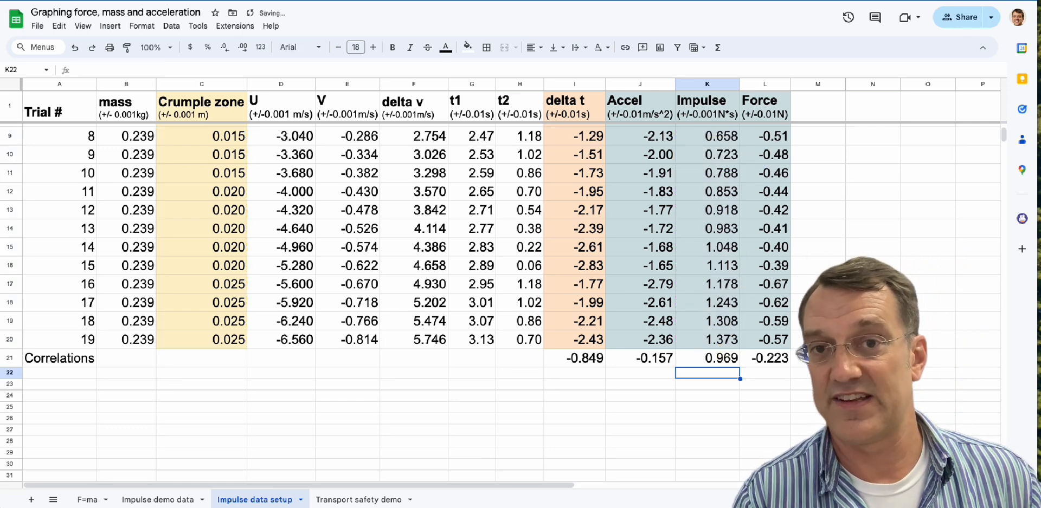
click(717, 366)
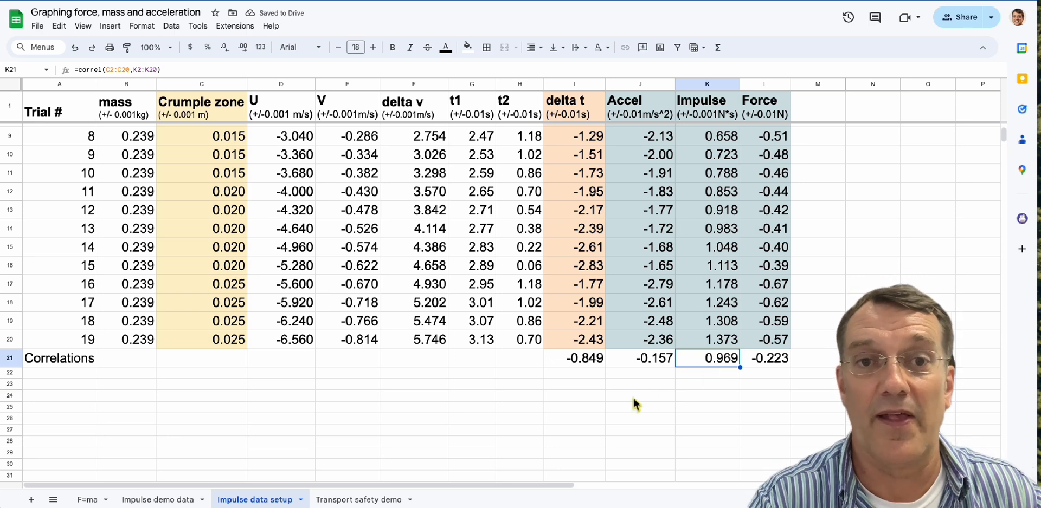
Make the Correlations row, A21:L21, bold and fill it with bright yellow
drag(63, 361, 762, 363)
key(ctrl+b)
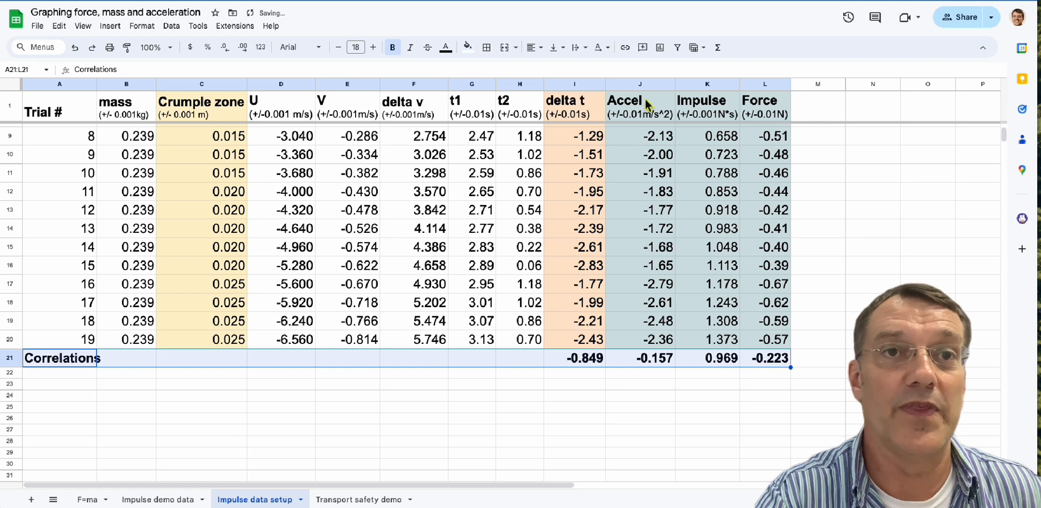
click(469, 48)
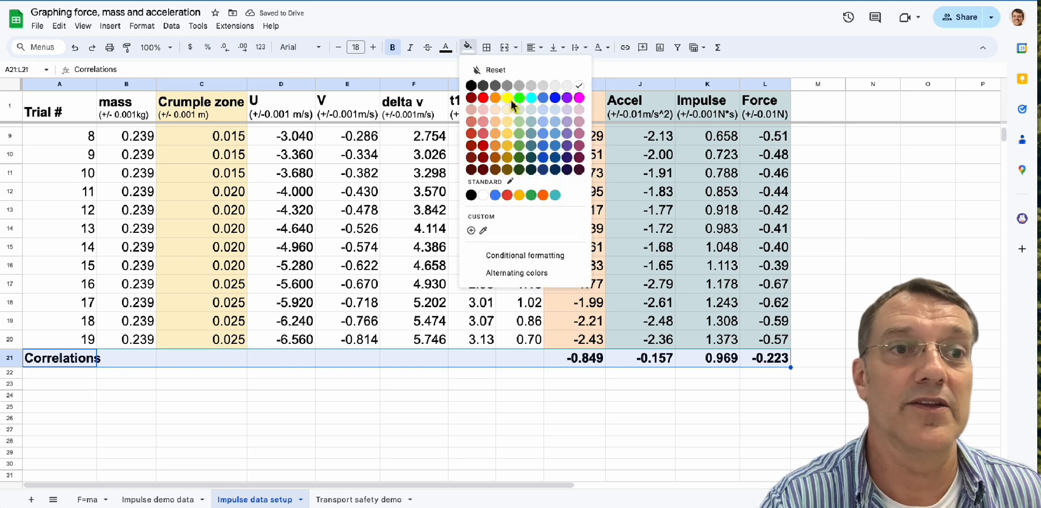
click(507, 99)
click(345, 386)
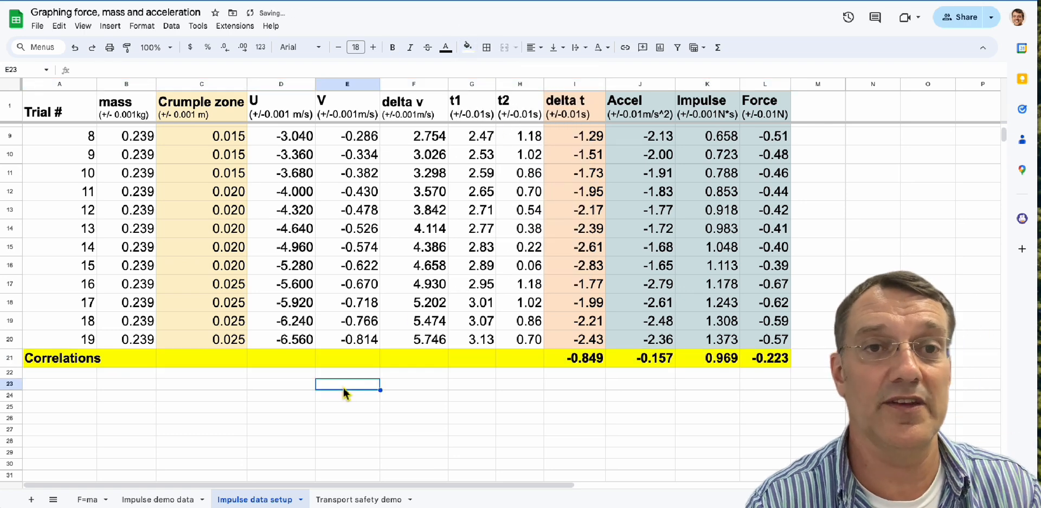